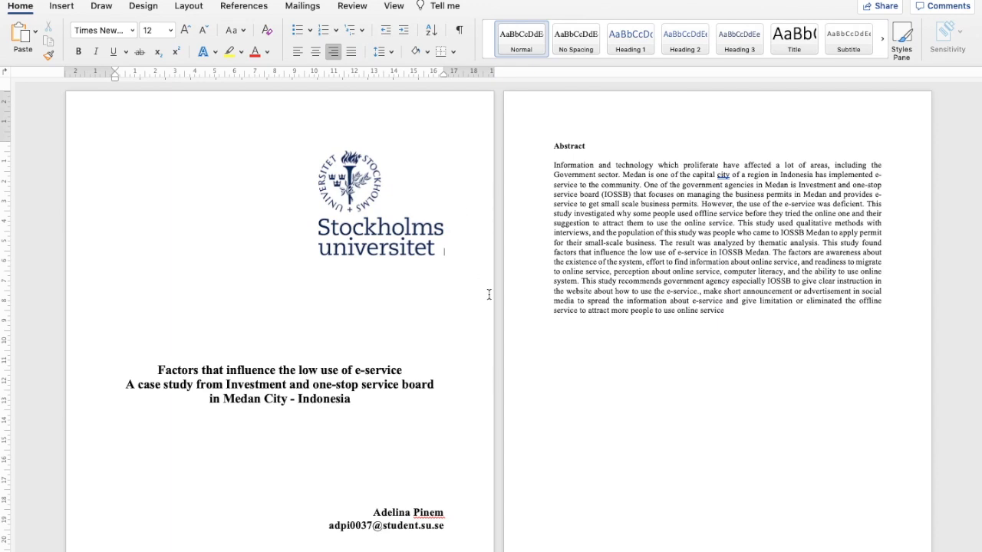
Look through the report's front matter, from the cover and abstract past the contents and lists to the Introduction
scroll(489, 294, "down", 5)
scroll(489, 295, "down", 6)
scroll(489, 294, "down", 3)
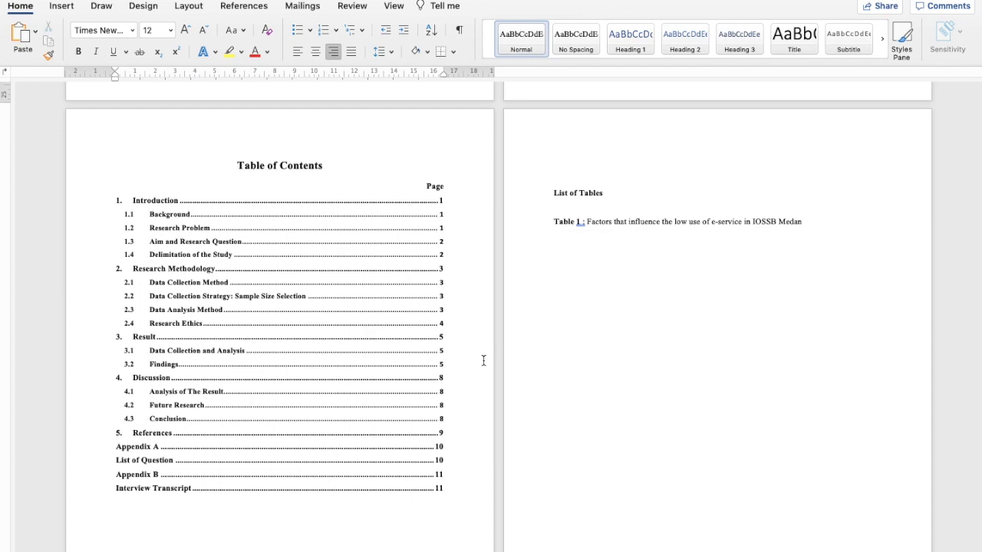
scroll(484, 361, "down", 10)
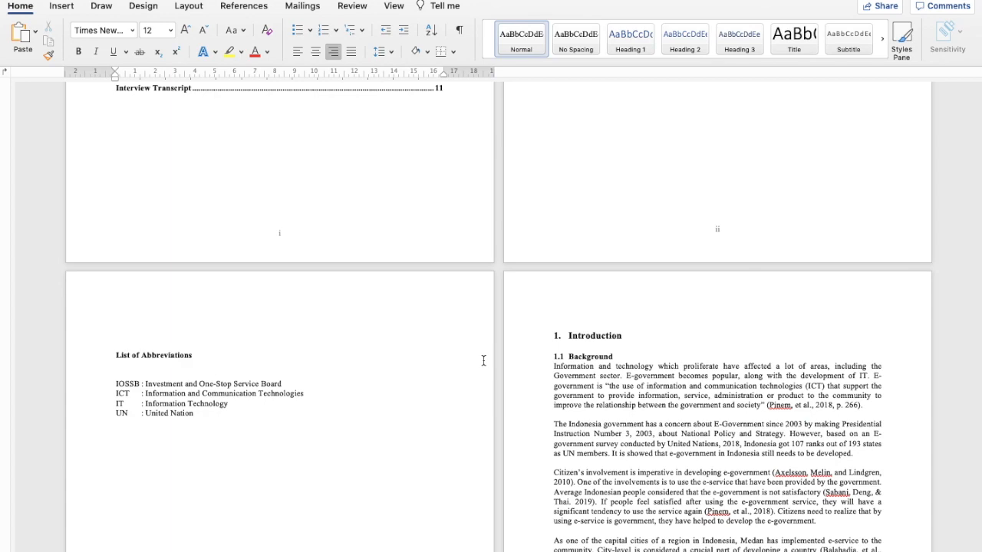
scroll(483, 360, "down", 3)
scroll(483, 361, "up", 13)
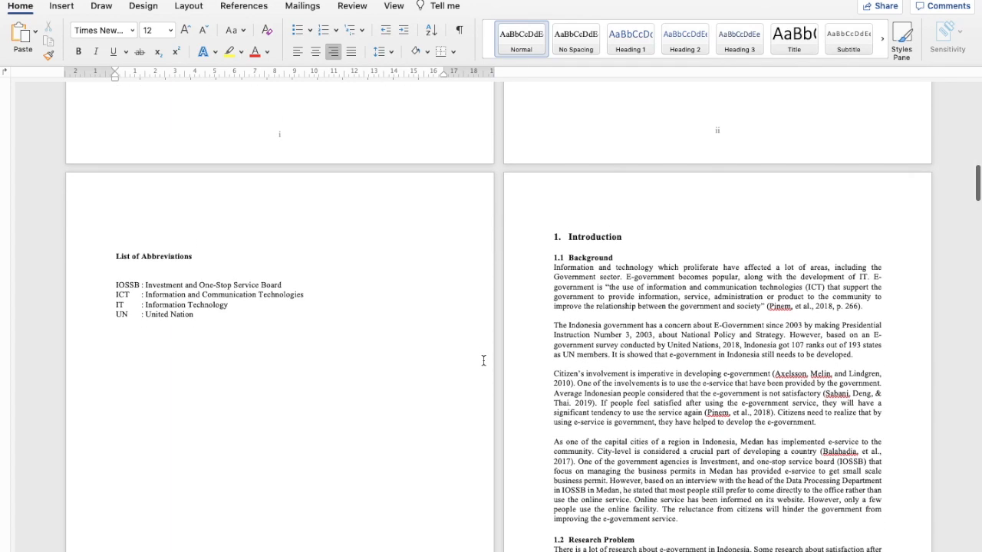
Follow the Research Methodology entry in the table of contents and check that chapter's starting page number
left_click(227, 195)
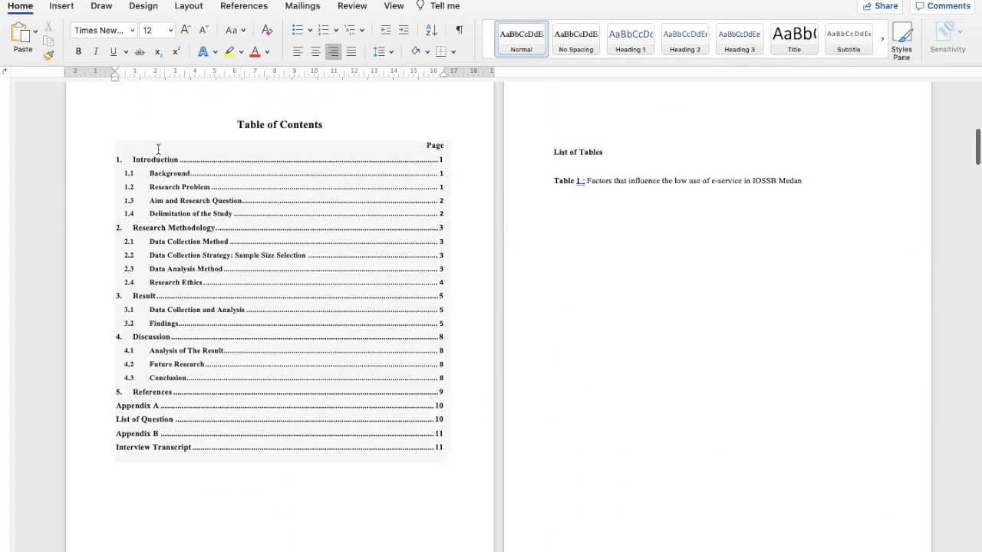
left_click(161, 229)
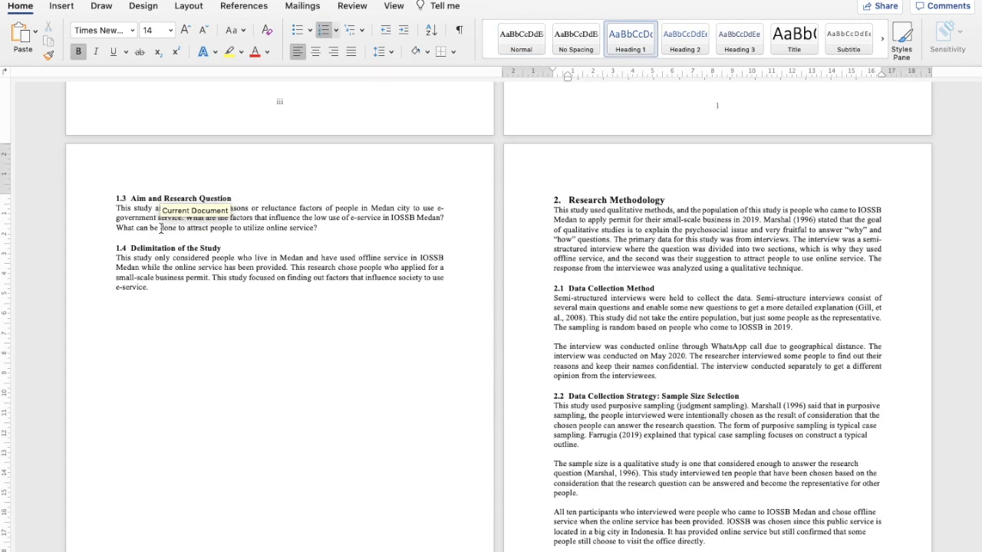
scroll(718, 396, "down", 6)
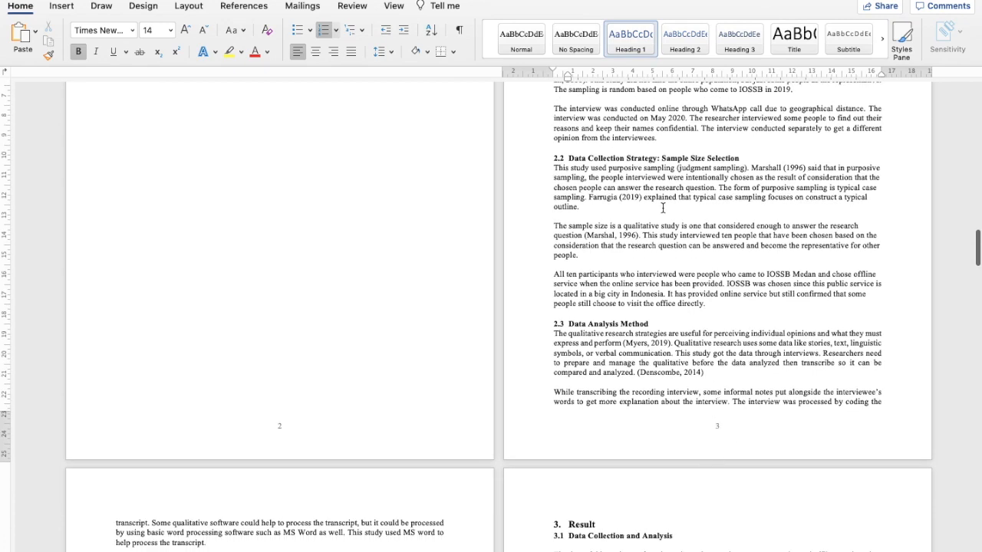
scroll(662, 210, "up", 5)
scroll(663, 210, "up", 1)
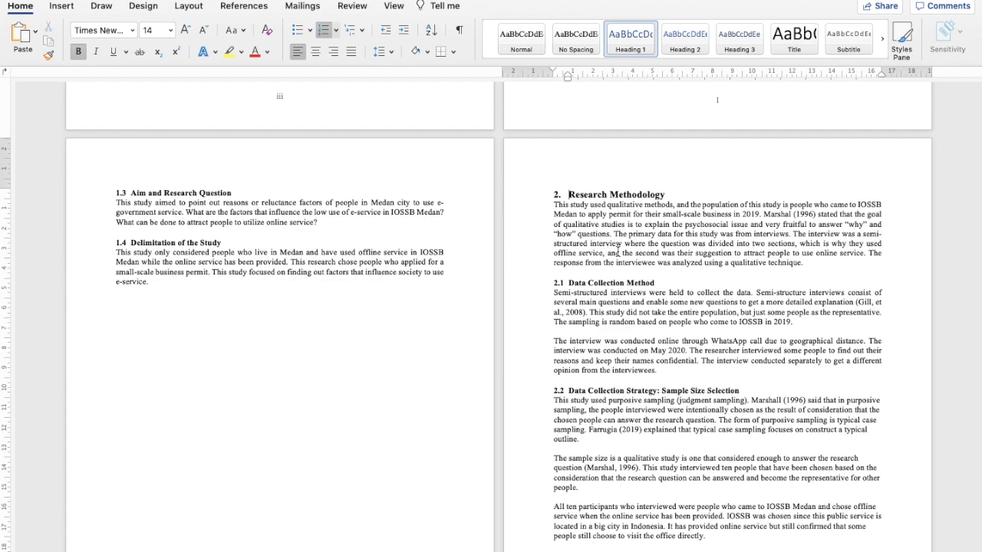
scroll(617, 252, "up", 1)
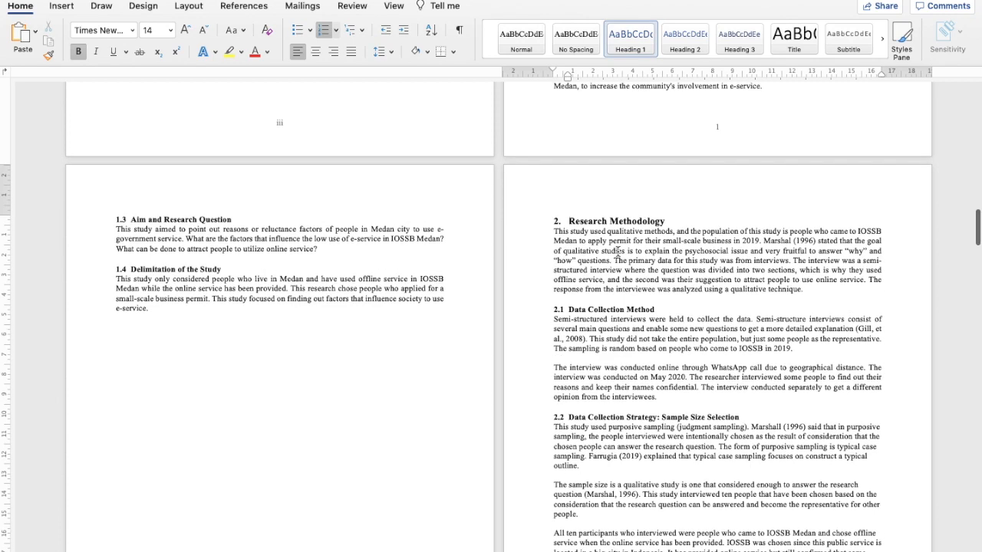
scroll(617, 251, "down", 3)
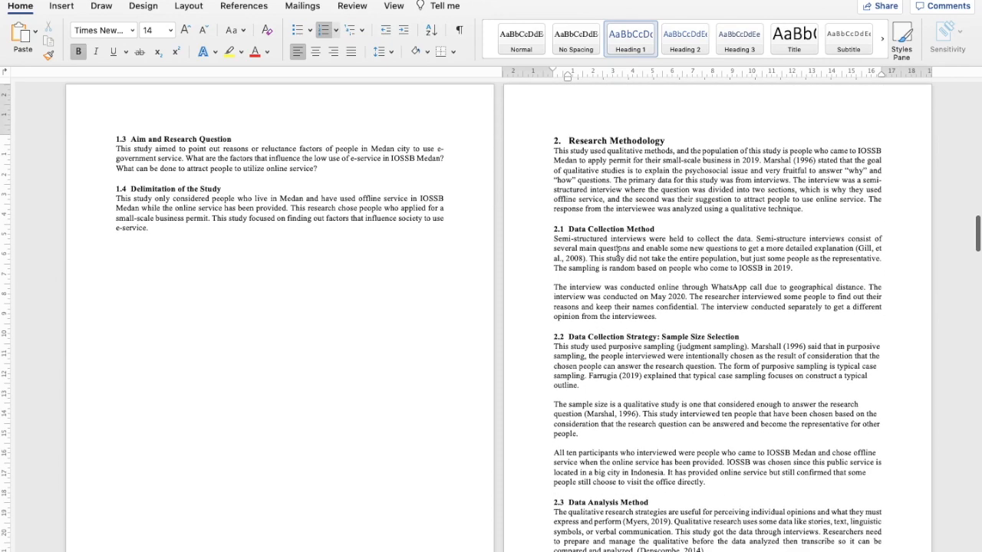
Copy the text from the Research Problem body through section 1.4 and paste it into the blank space below section 1.4
scroll(617, 252, "up", 9)
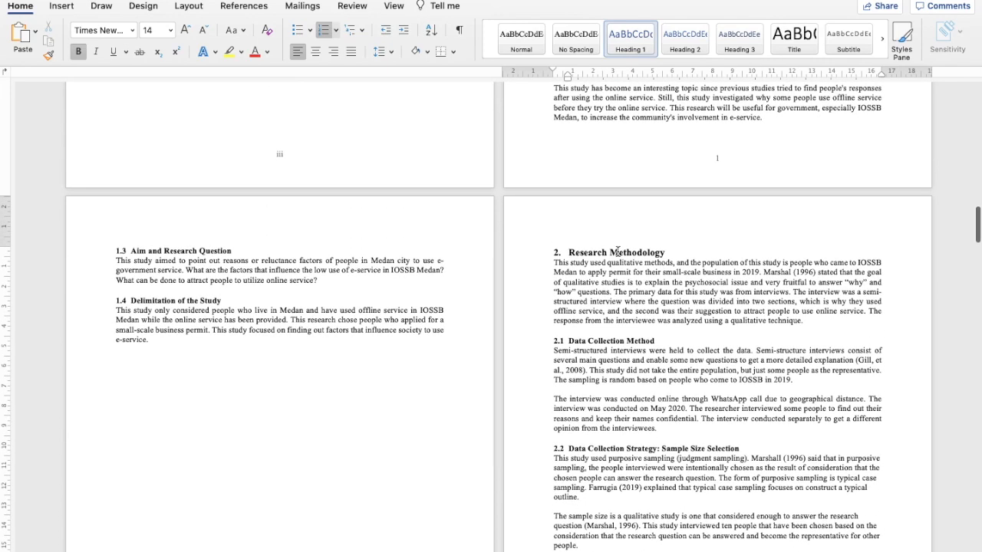
scroll(617, 252, "up", 1)
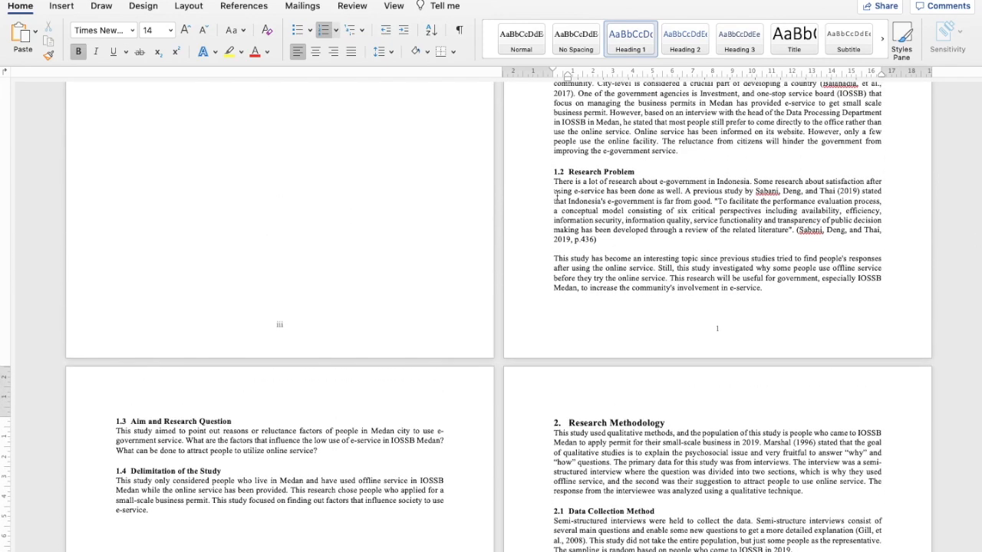
left_click_drag(554, 183, 208, 513)
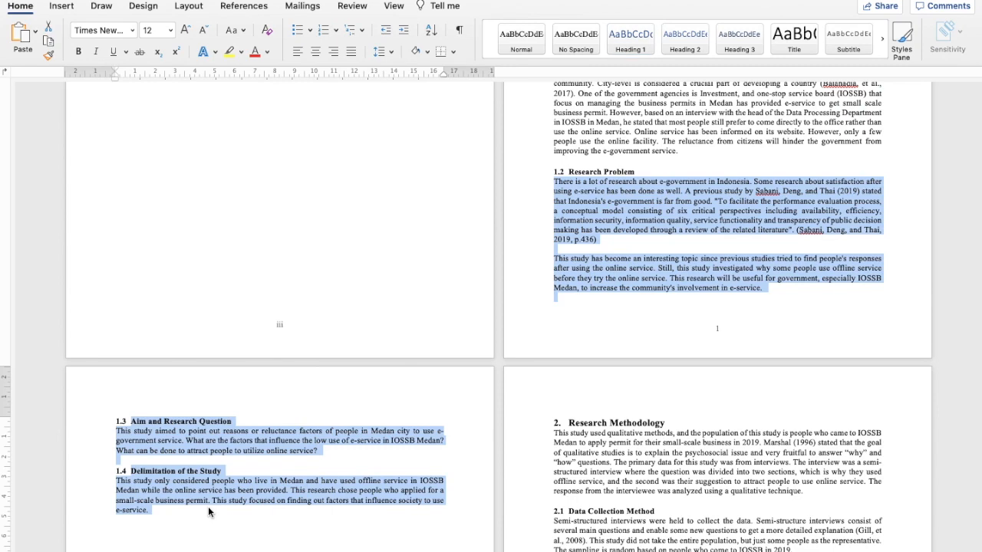
left_click(193, 525)
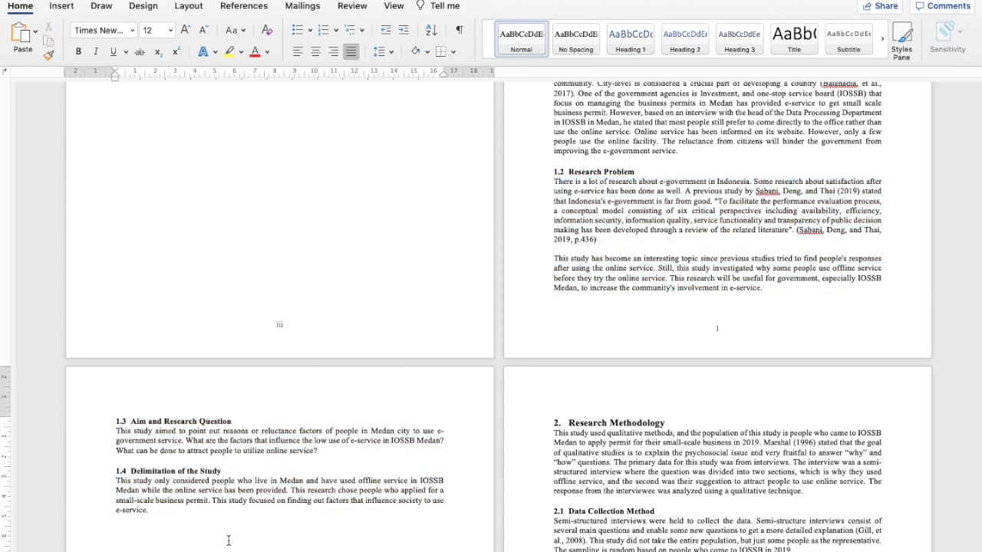
scroll(228, 537, "down", 5)
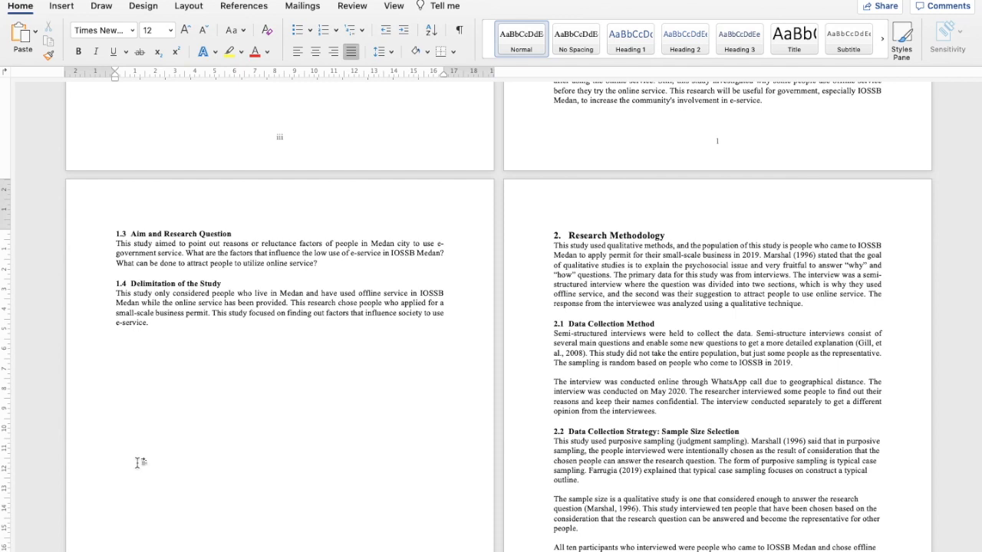
key("super+v")
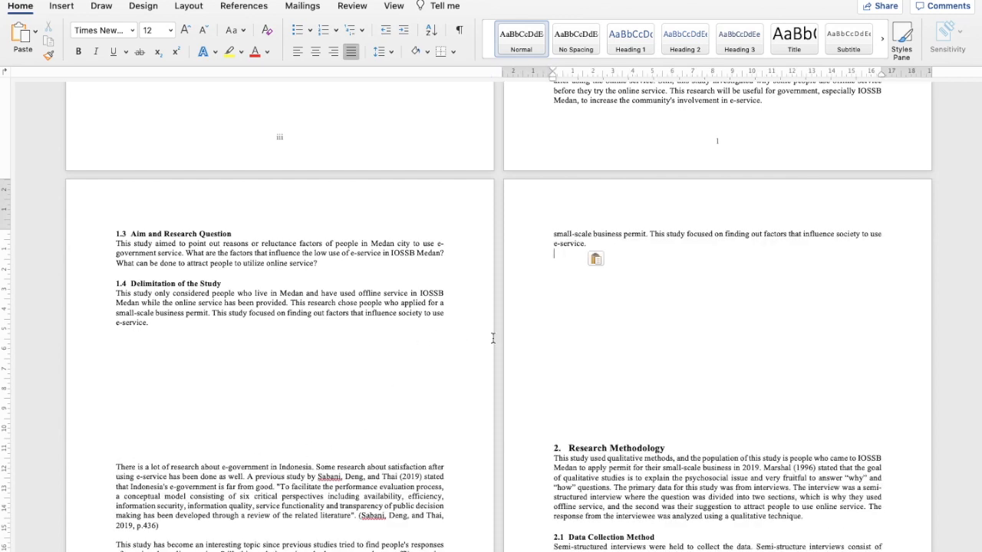
Add five blank lines after the pasted text and paste the copied sections there once more
left_click(568, 358)
key("Return")
key("Return")
key("Return")
key("Return")
key("Return")
scroll(568, 358, "down", 5)
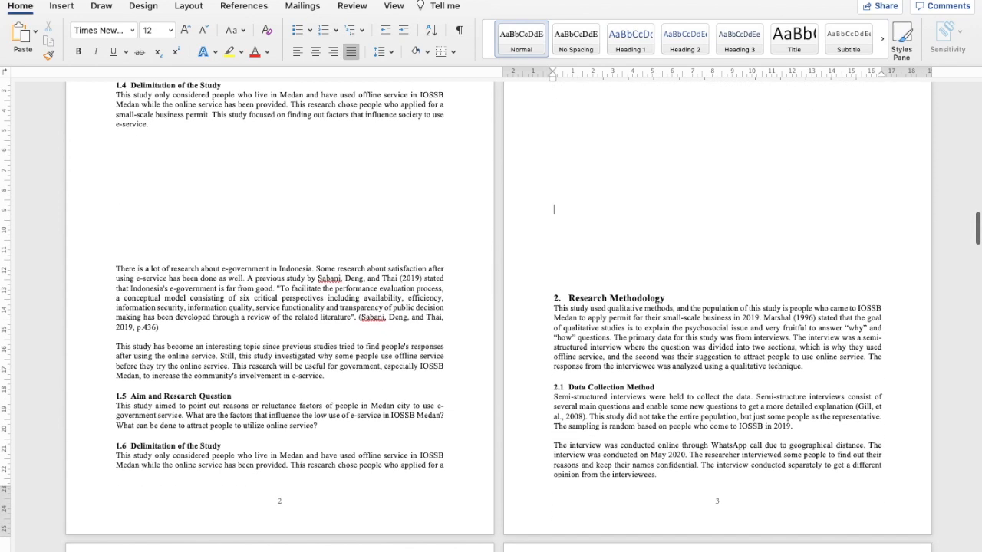
key("super+v")
Update the entire table of contents to reflect the added sections and shifted pages
scroll(568, 358, "down", 8)
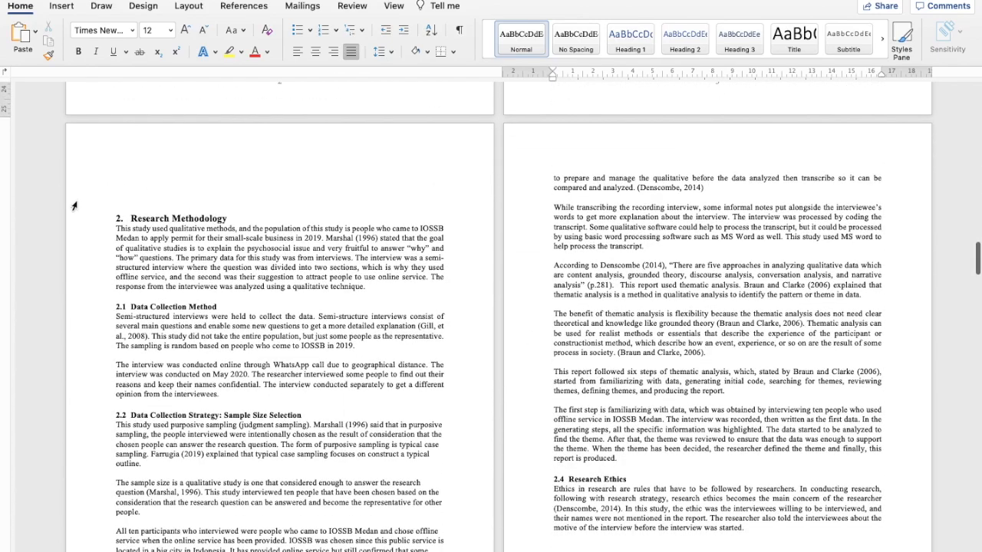
scroll(329, 328, "down", 7)
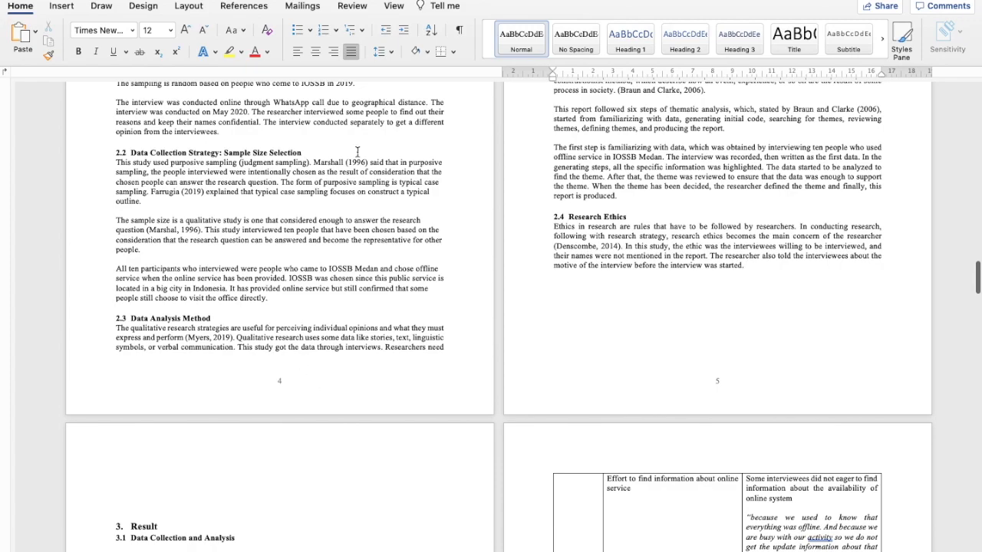
scroll(357, 144, "up", 12)
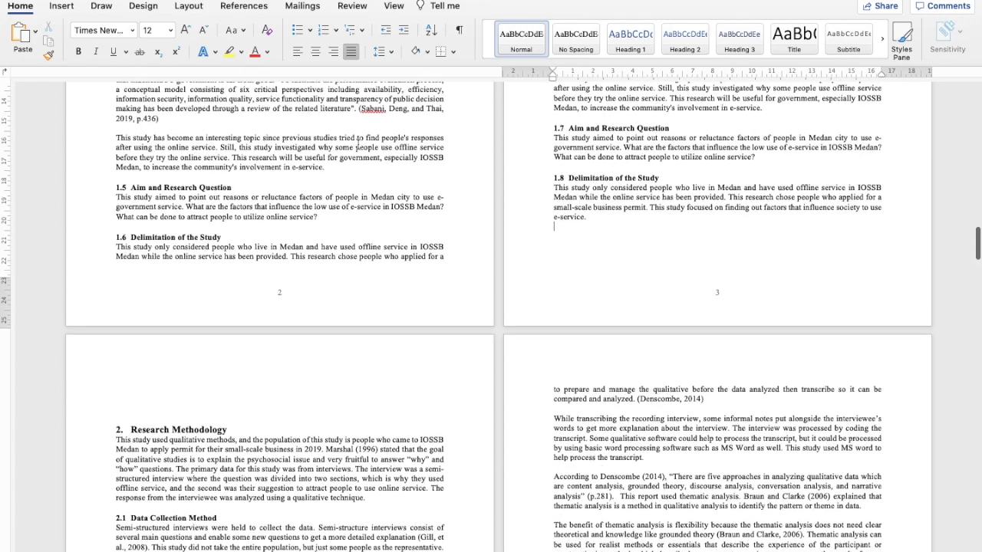
left_click_drag(976, 245, 979, 87)
scroll(978, 86, "down", 10)
scroll(979, 87, "up", 1)
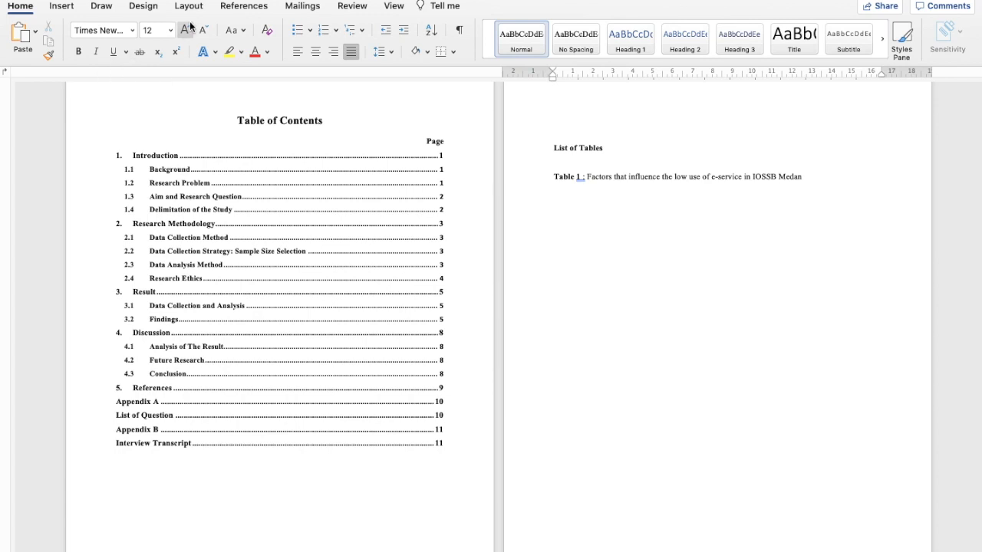
left_click(236, 6)
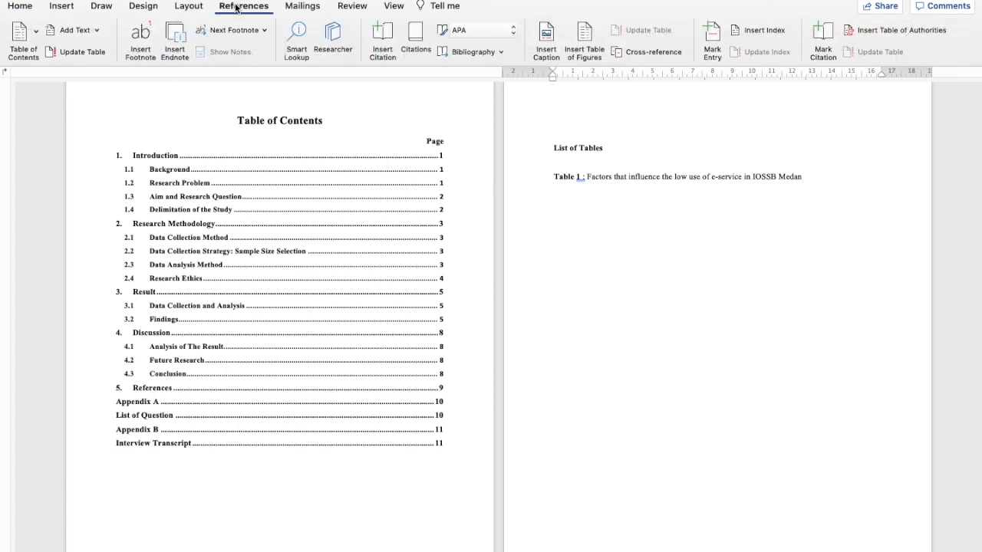
left_click(79, 51)
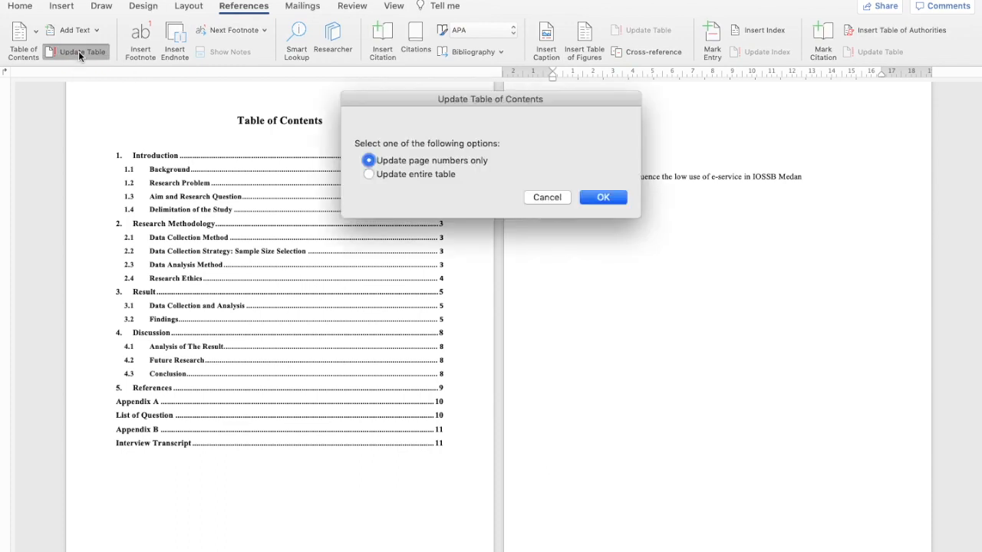
left_click(370, 176)
left_click(604, 198)
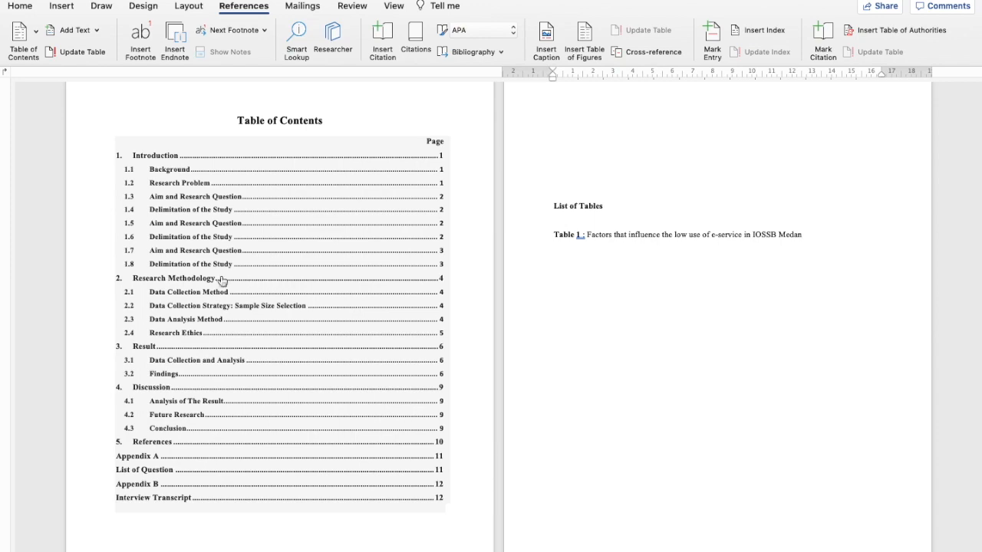
Follow the updated Research Methodology entry, compare the chapter's page number with the listing, and return to the table of contents
left_click(196, 280)
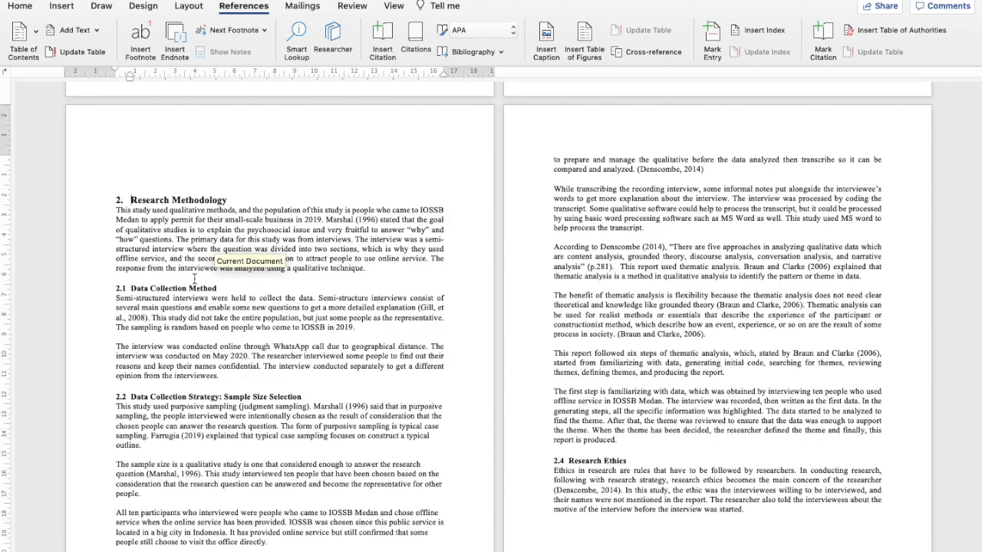
scroll(190, 203, "down", 10)
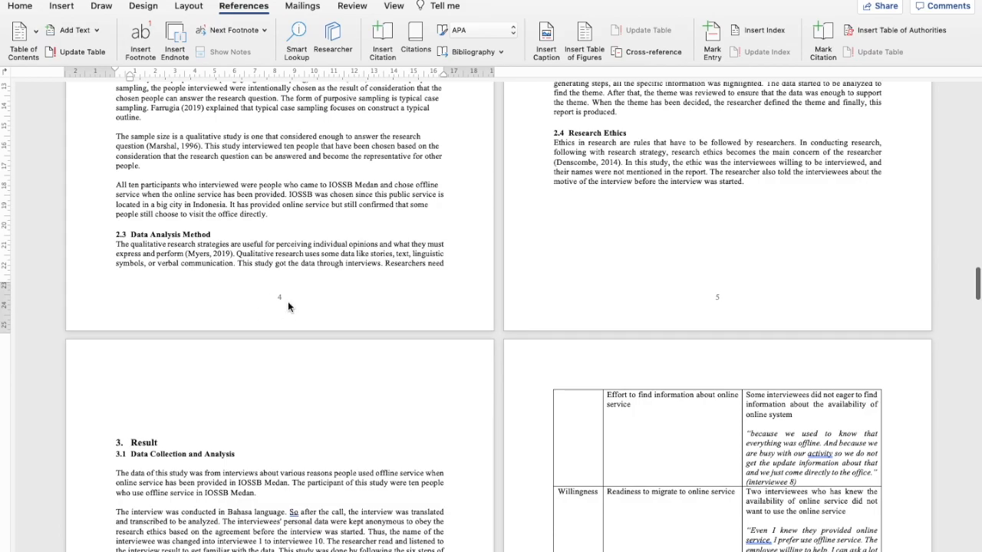
scroll(303, 185, "up", 8)
scroll(303, 185, "up", 13)
left_click(294, 189)
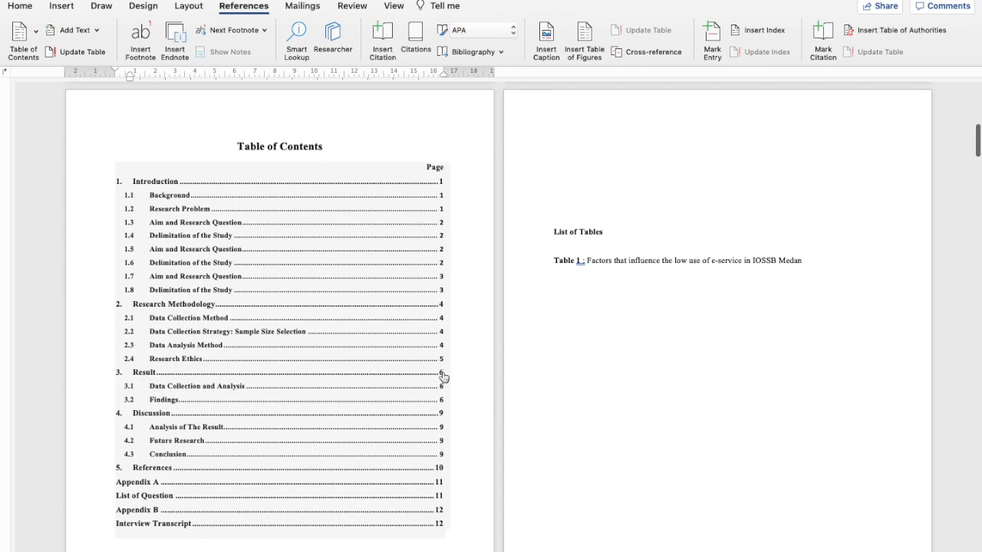
Follow the Result entry in the table of contents, check that chapter's page number, and go back through the front matter
left_click(151, 375)
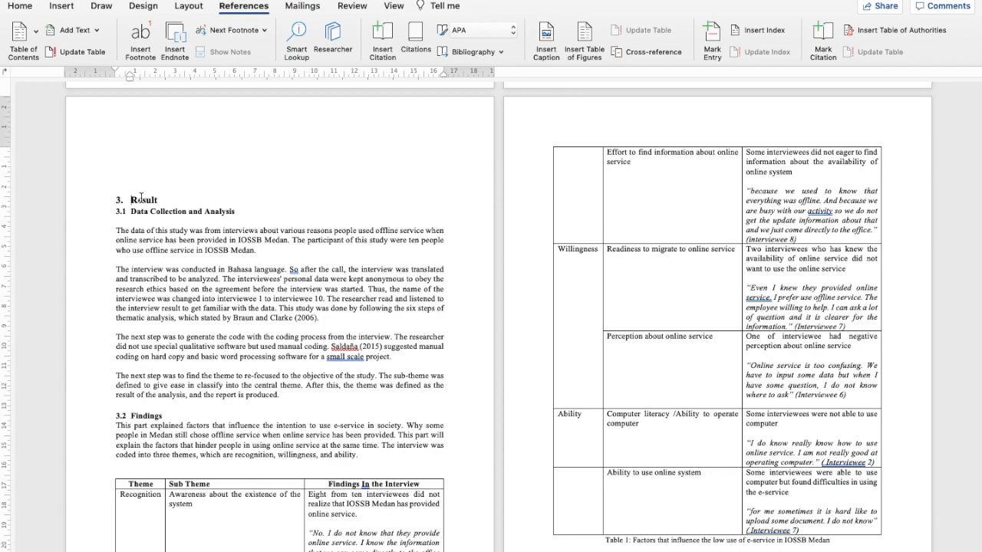
scroll(141, 198, "down", 10)
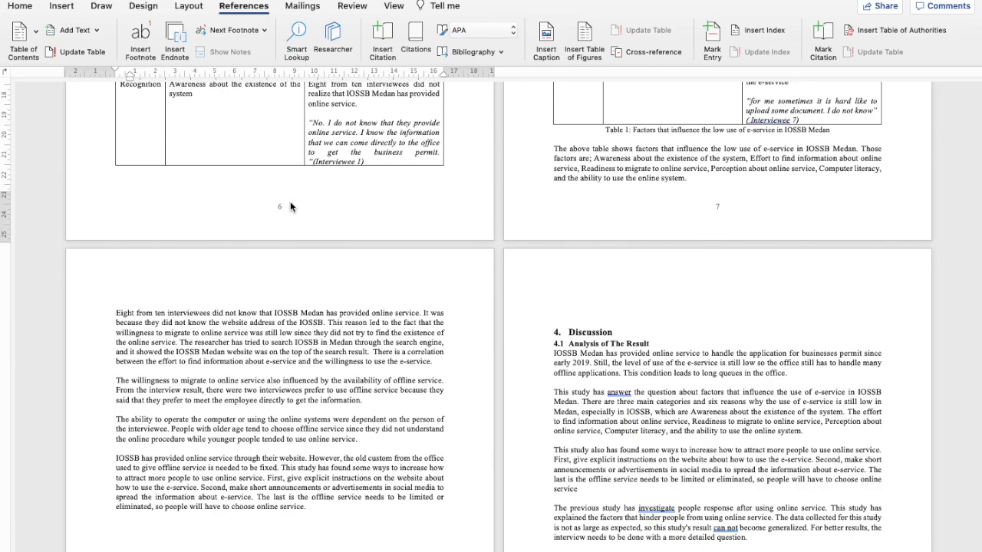
scroll(290, 204, "up", 20)
scroll(290, 204, "up", 3)
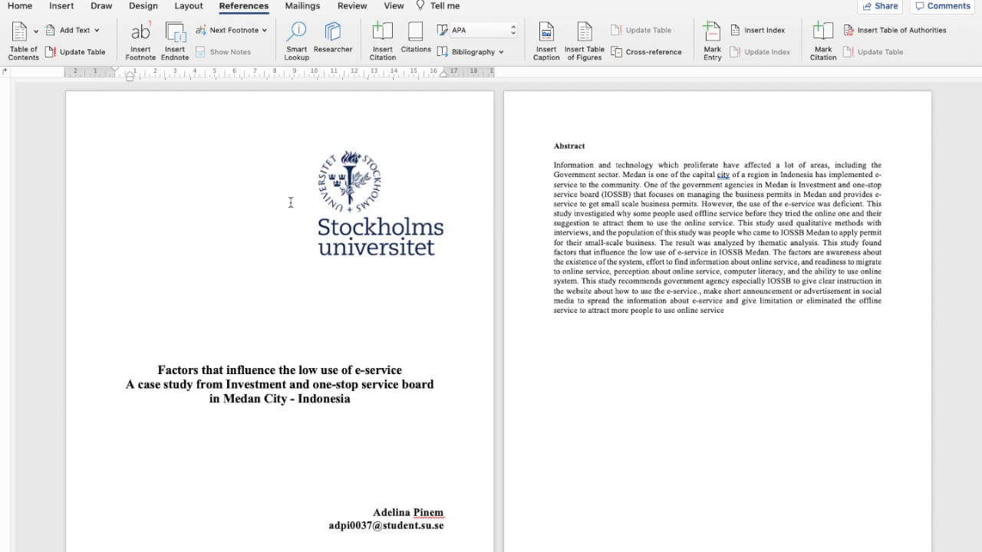
scroll(290, 202, "down", 9)
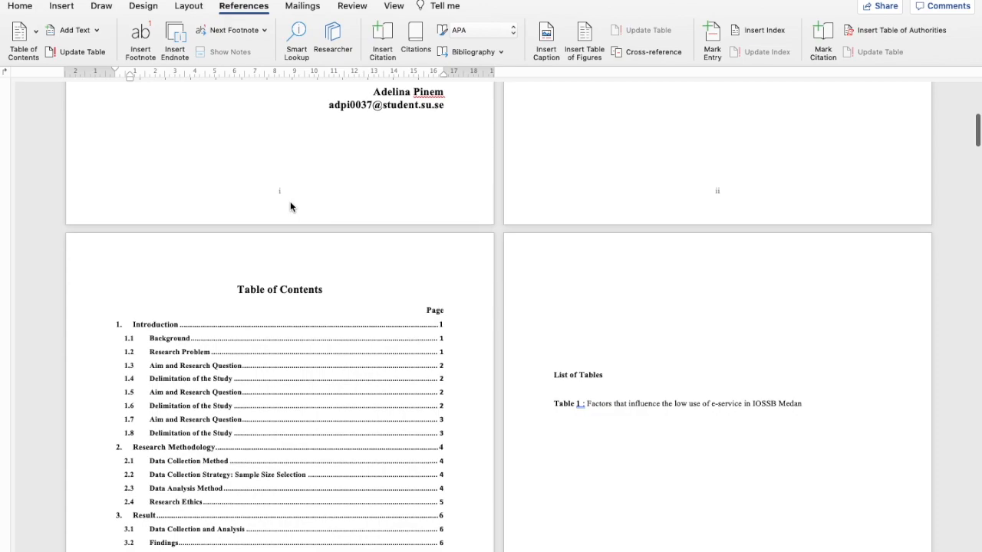
scroll(290, 202, "down", 10)
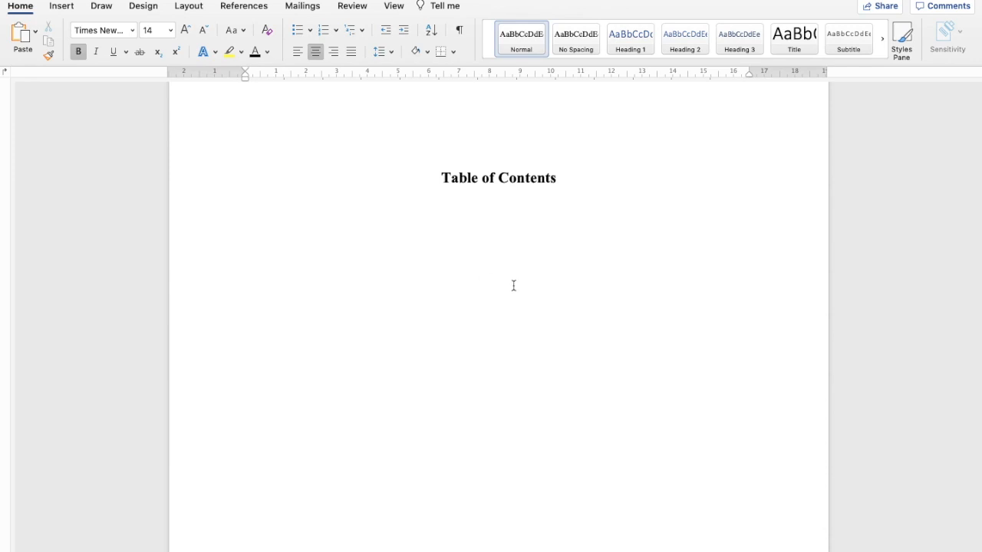
Examine the unfilled Table of Contents and List of Tables pages and their Roman page numbers
scroll(514, 286, "down", 5)
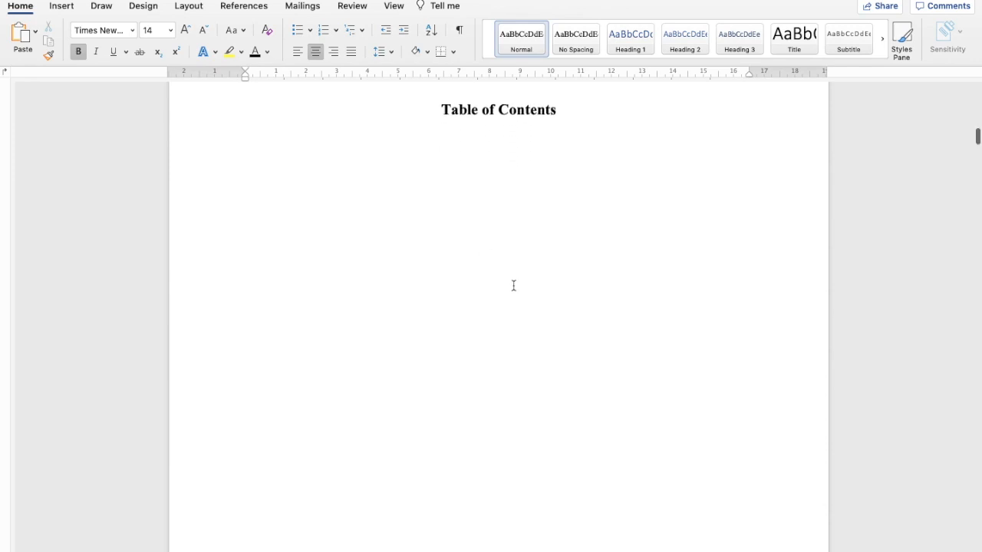
scroll(514, 285, "down", 5)
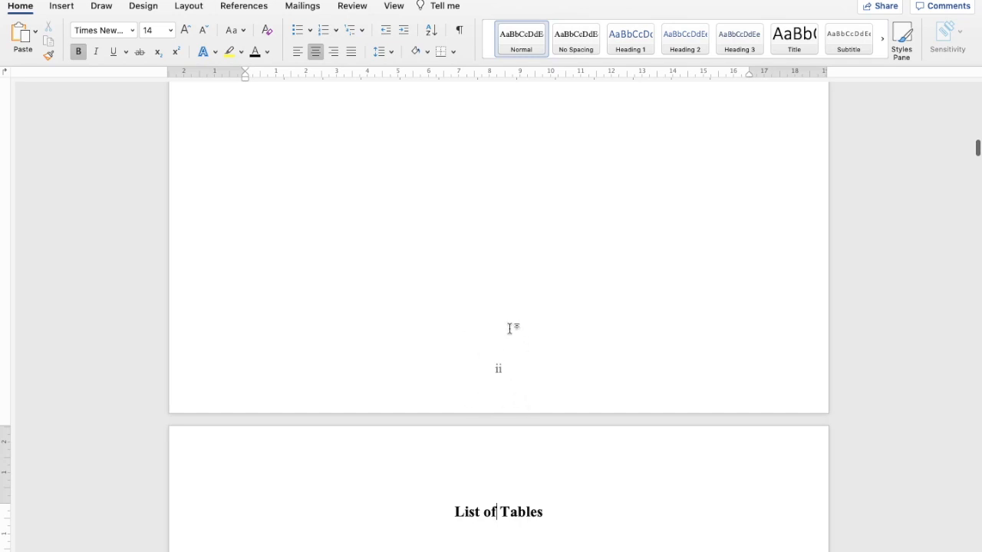
scroll(507, 373, "down", 10)
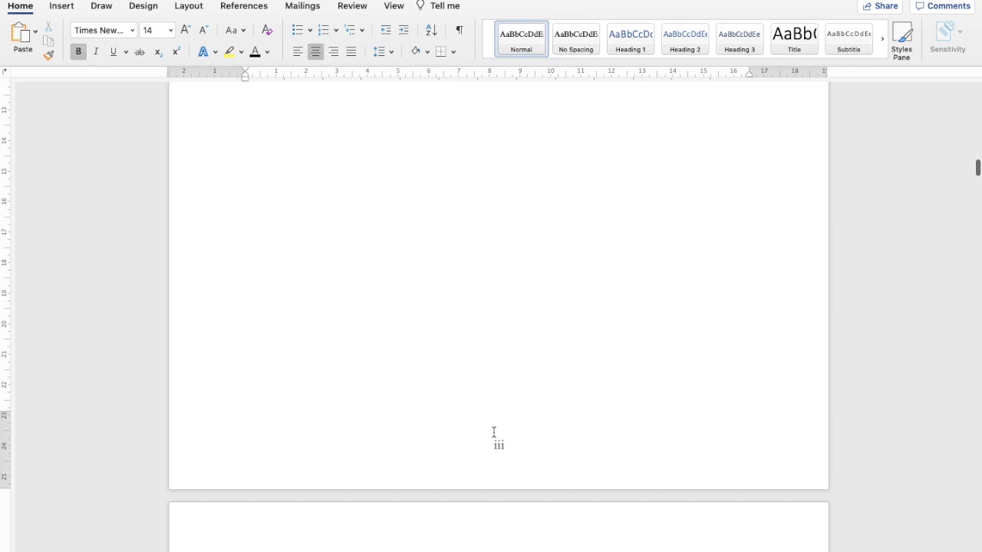
scroll(493, 431, "down", 2)
scroll(493, 431, "up", 8)
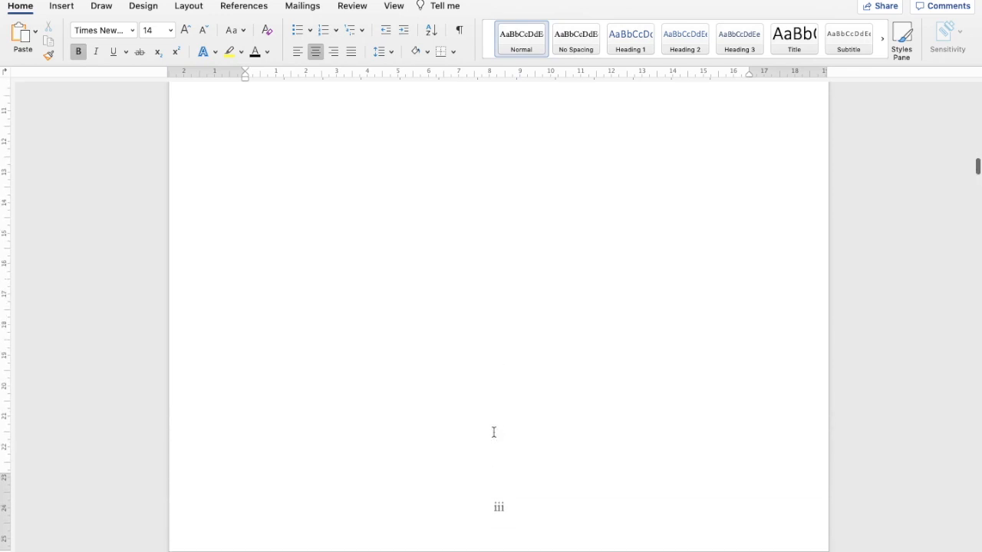
Apply the Heading 1 style to the Abstract title
scroll(493, 431, "up", 10)
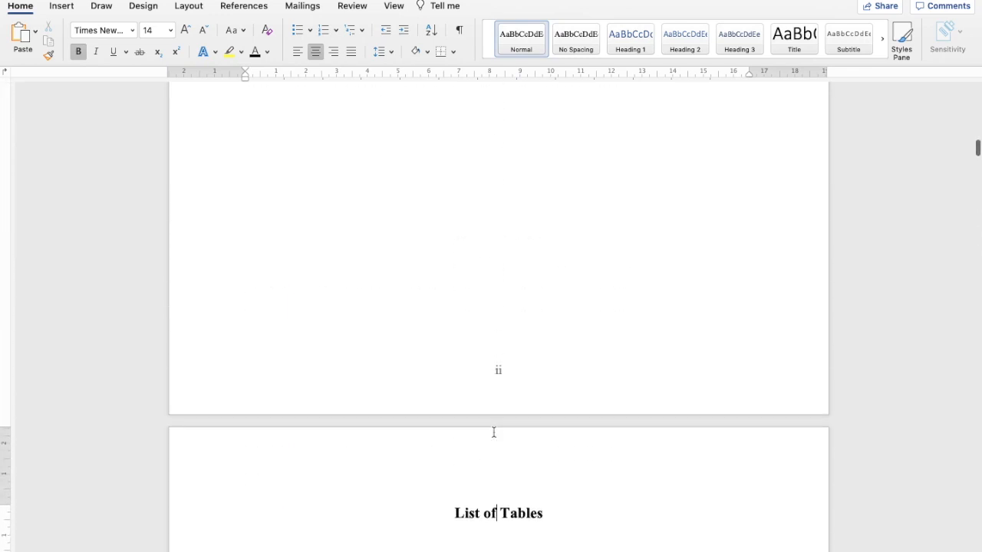
scroll(493, 432, "up", 5)
scroll(493, 431, "down", 2)
scroll(493, 432, "up", 10)
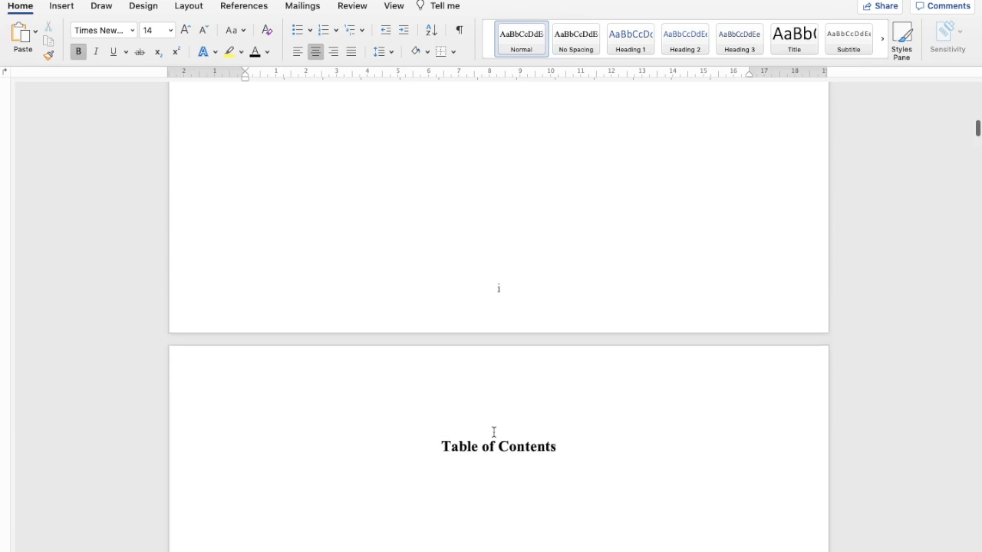
scroll(493, 432, "up", 5)
scroll(493, 431, "down", 2)
scroll(493, 432, "up", 1)
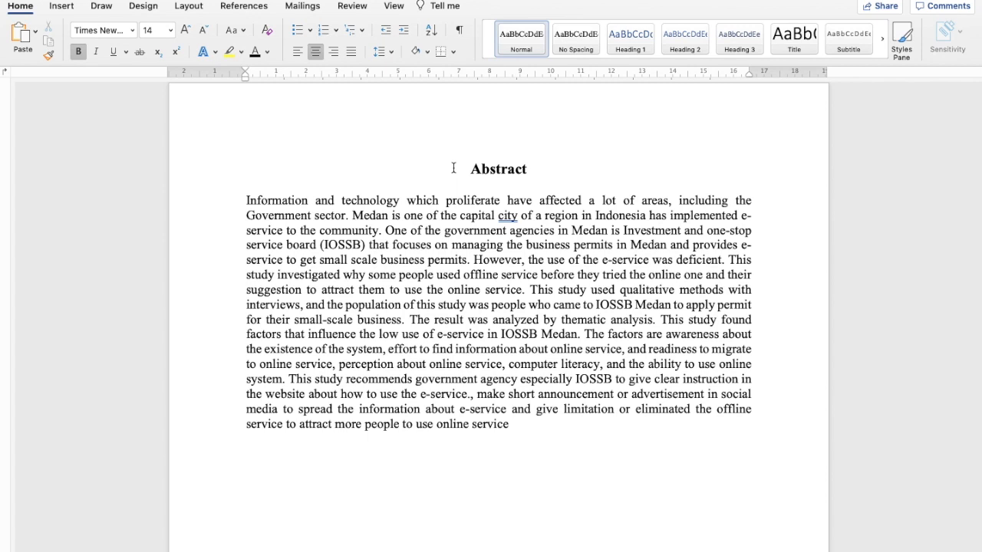
left_click_drag(469, 169, 527, 169)
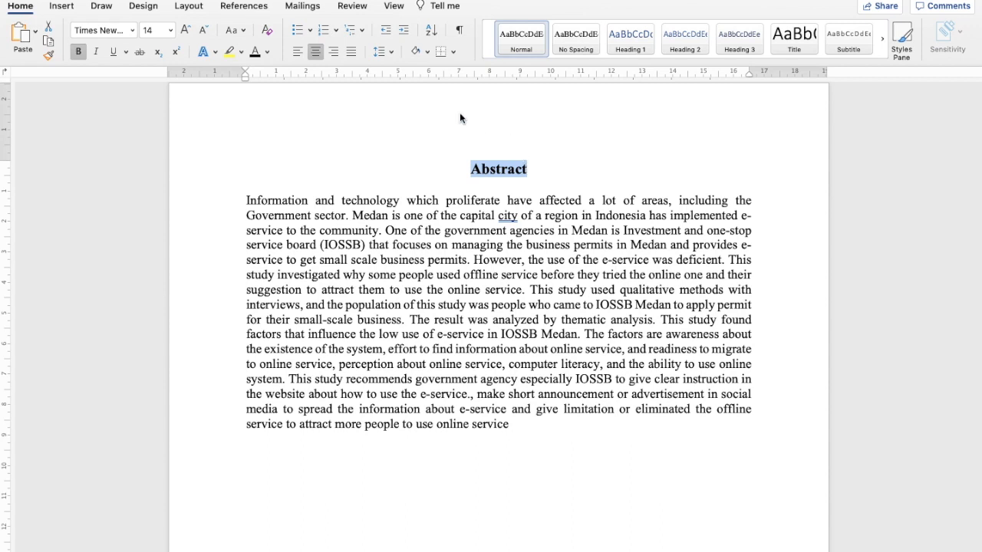
left_click(626, 47)
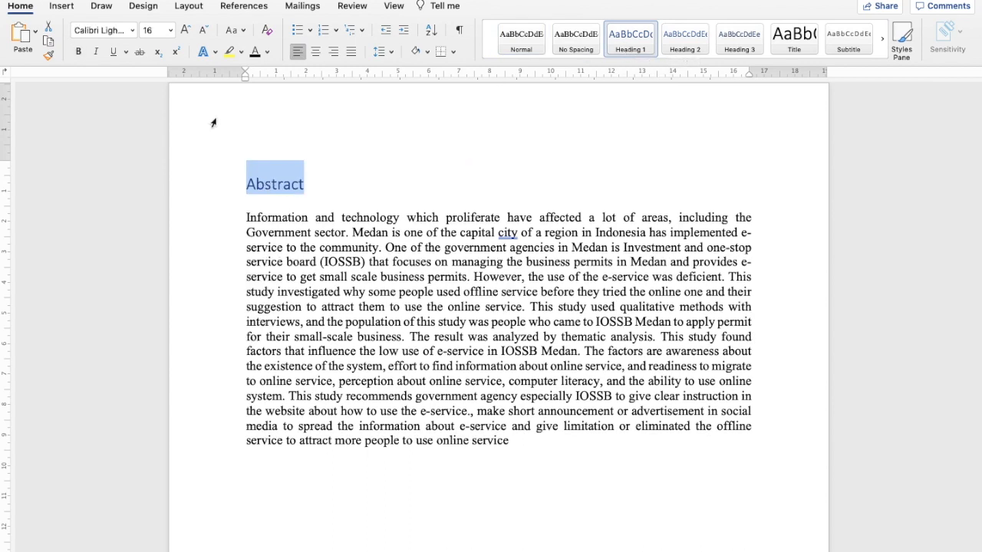
Format the Abstract heading as Times New Roman, 14 pt, bold, black and centred
left_click(133, 31)
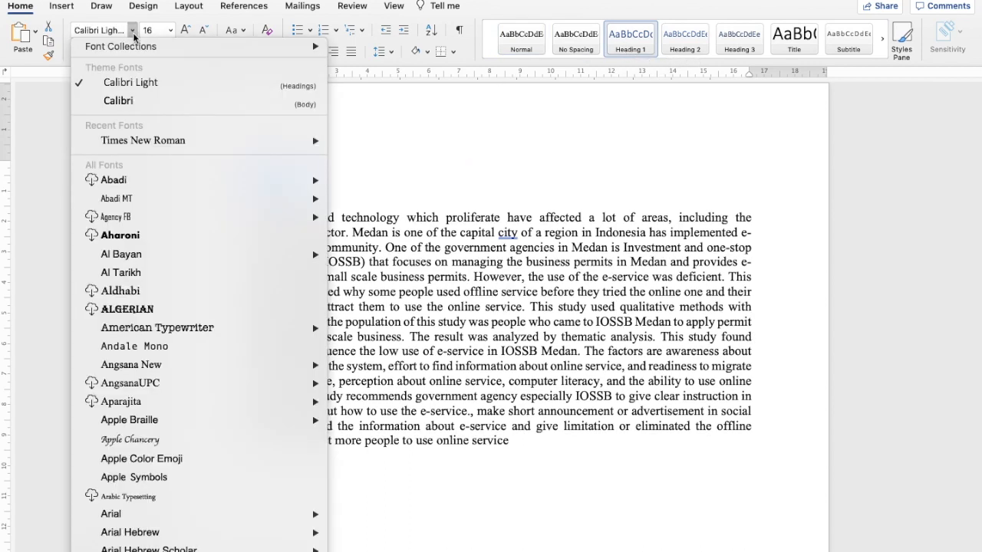
left_click(138, 140)
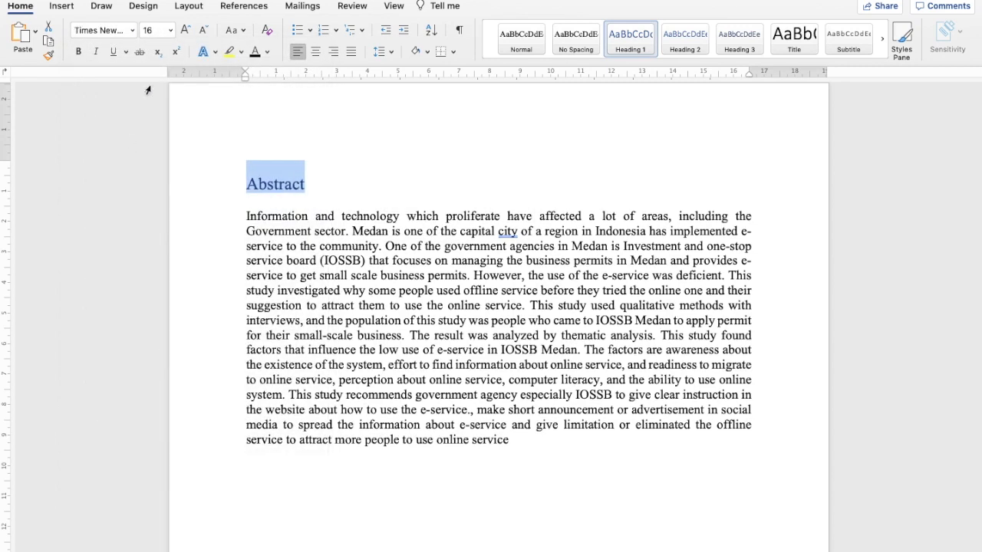
left_click(171, 30)
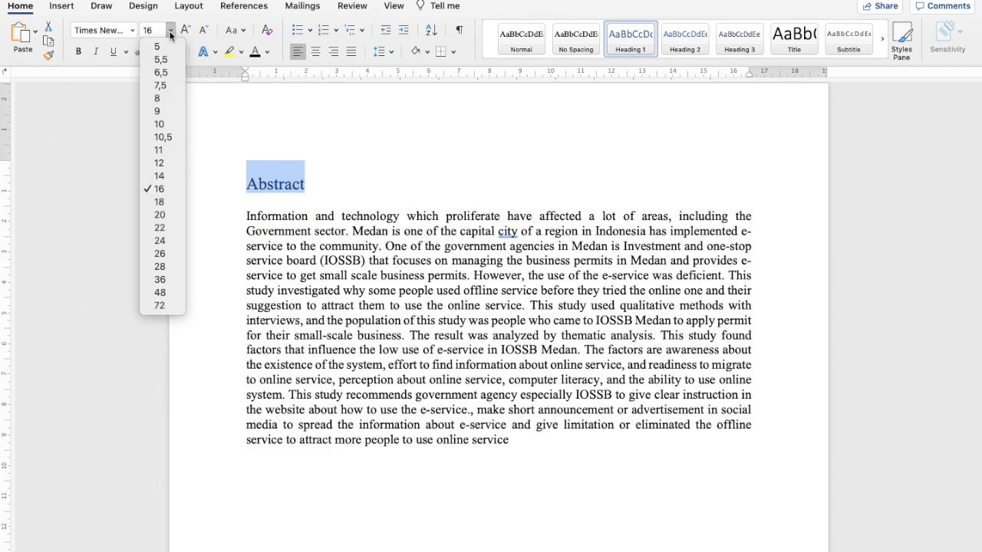
left_click(160, 177)
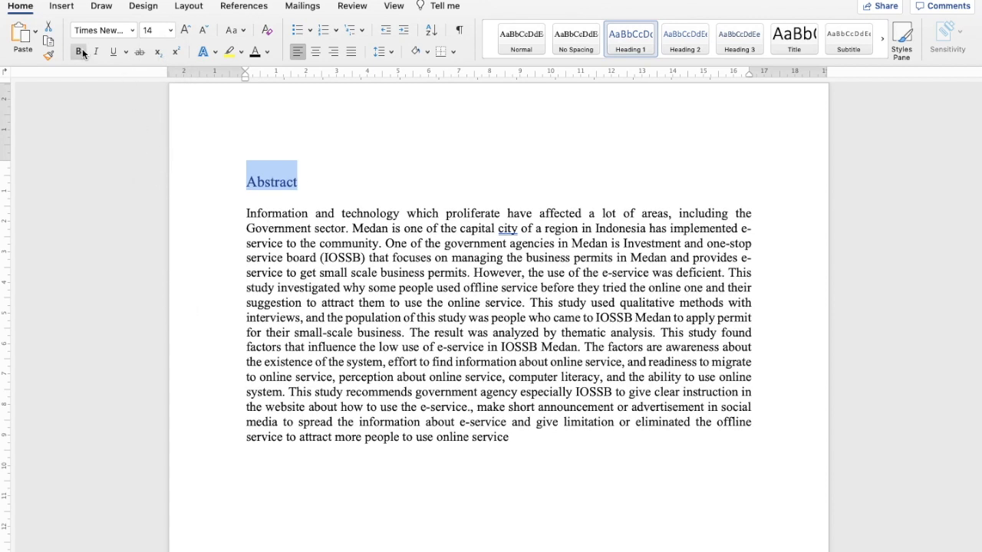
left_click(79, 51)
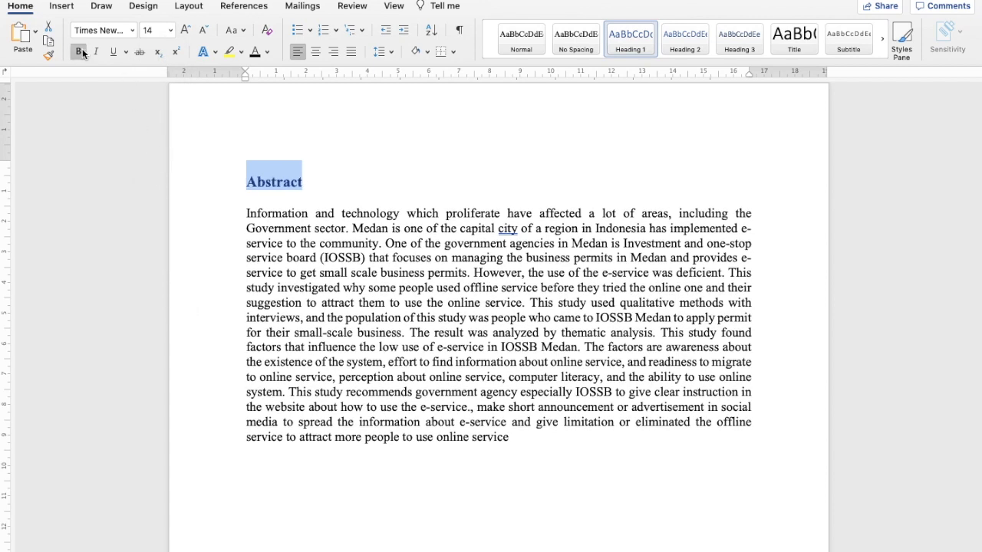
left_click(256, 51)
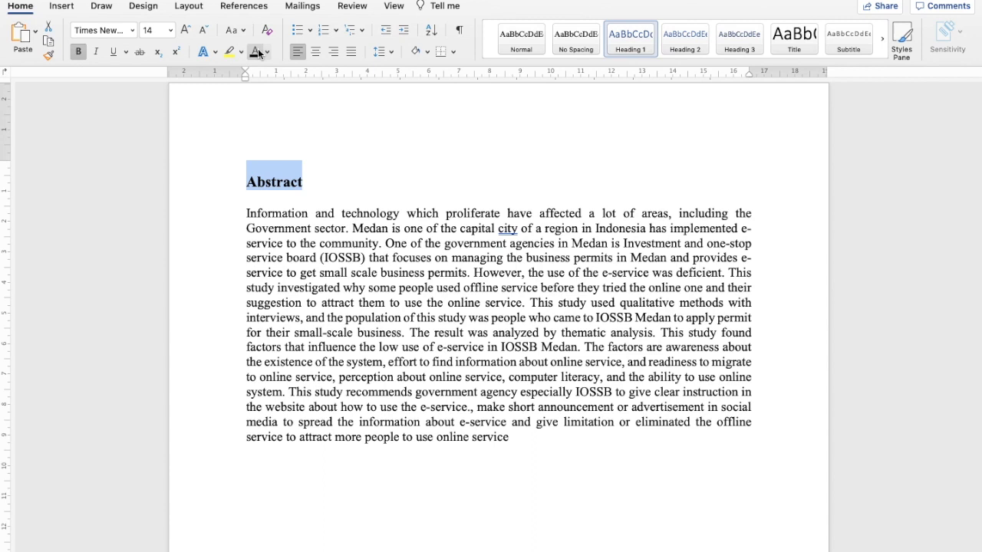
left_click(316, 52)
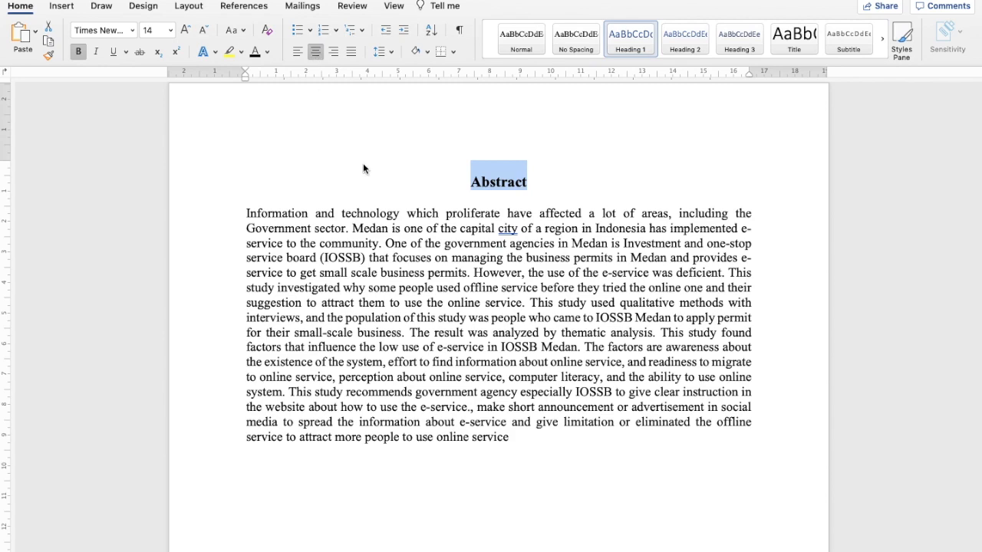
Copy the Abstract heading's formatting onto the Table of Contents title with Format Painter
scroll(363, 167, "down", 7)
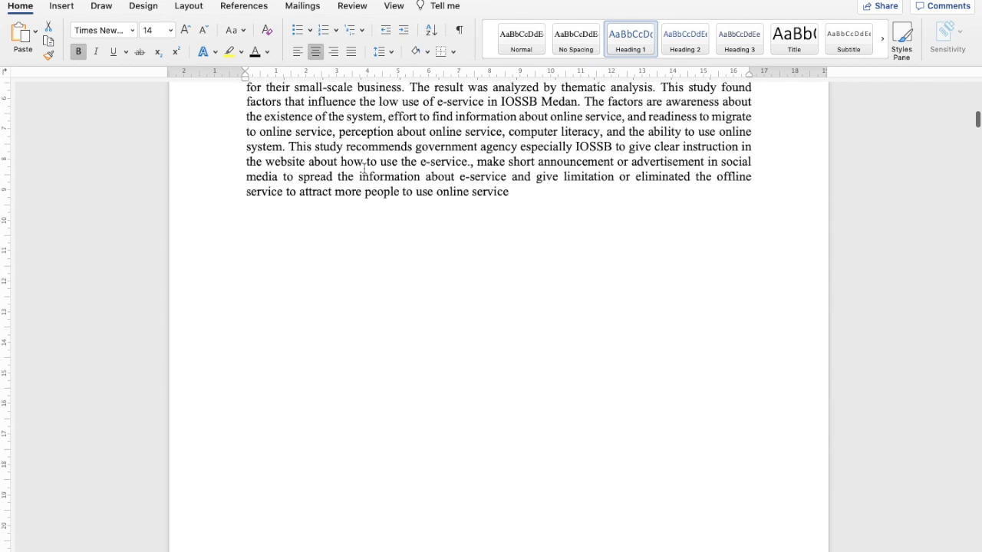
scroll(363, 168, "up", 5)
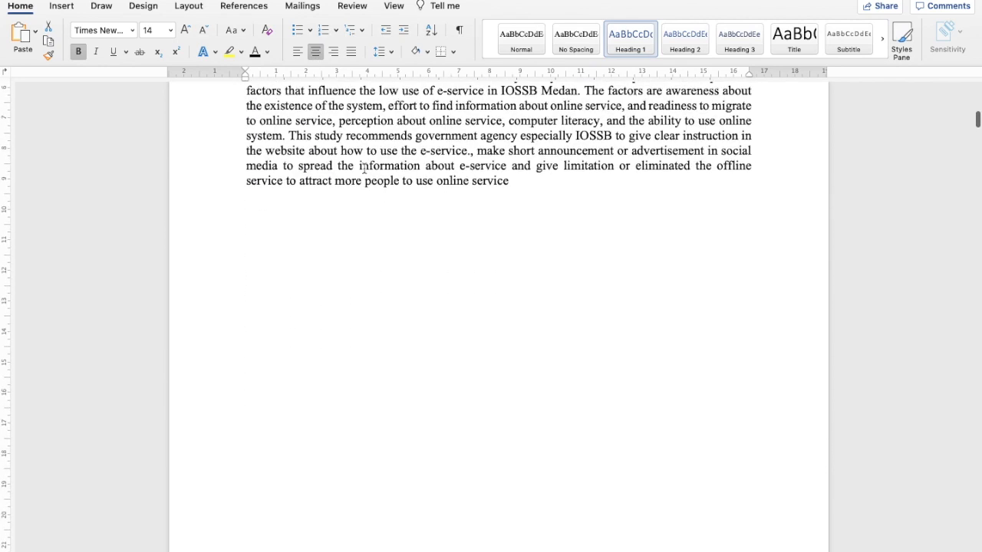
scroll(364, 167, "up", 3)
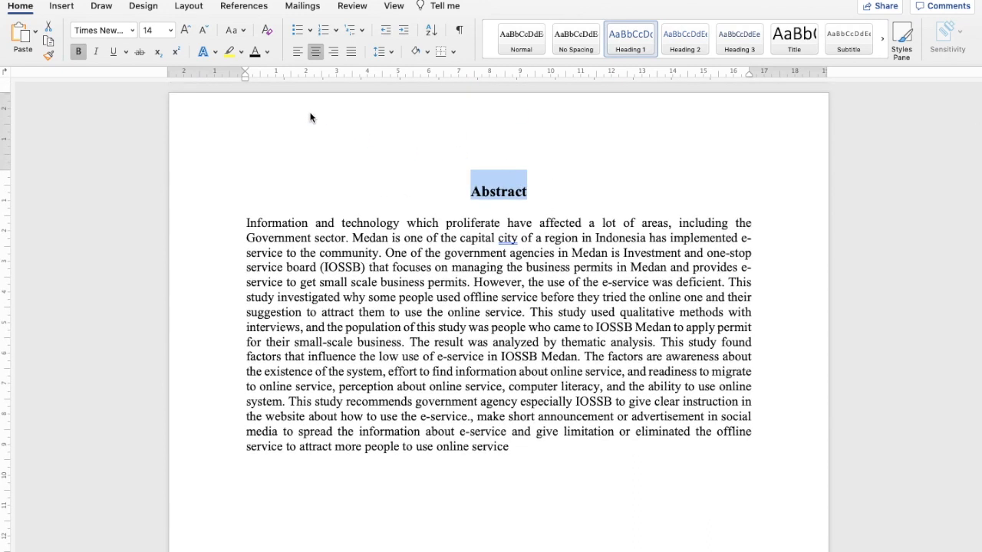
left_click(48, 58)
scroll(376, 266, "down", 10)
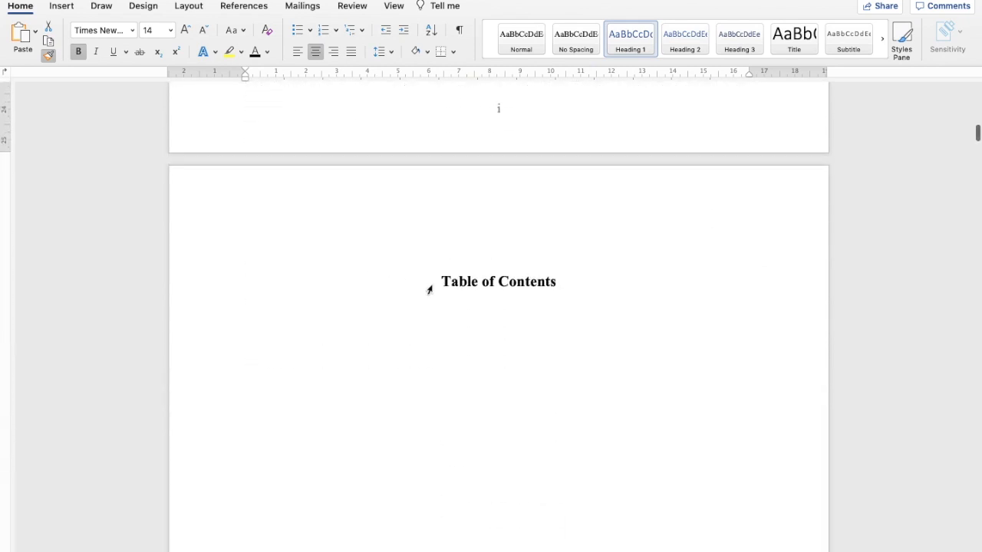
left_click_drag(441, 281, 564, 284)
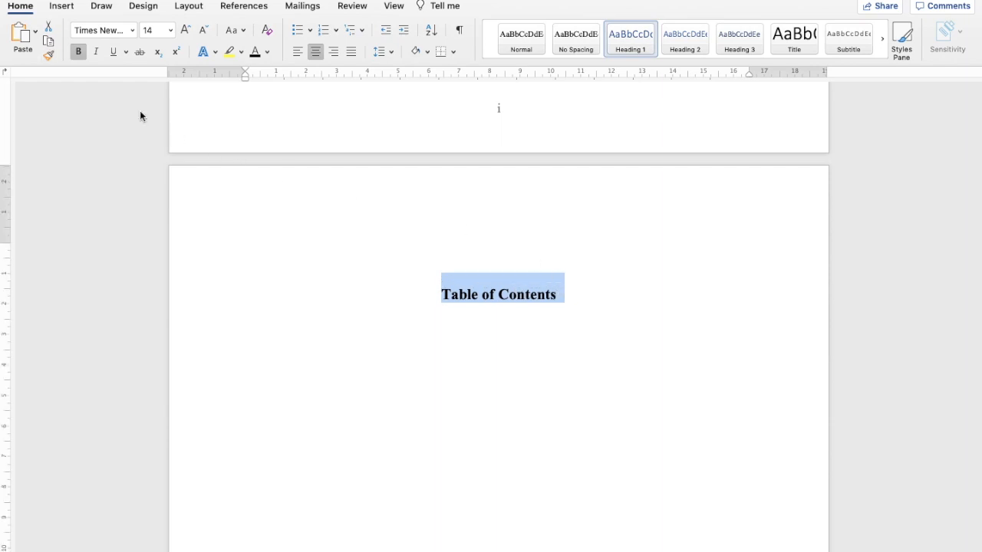
Copy the same heading formatting onto the List of Tables and List of Abbreviations titles with Format Painter
left_click(48, 55)
scroll(344, 290, "down", 10)
scroll(344, 287, "down", 7)
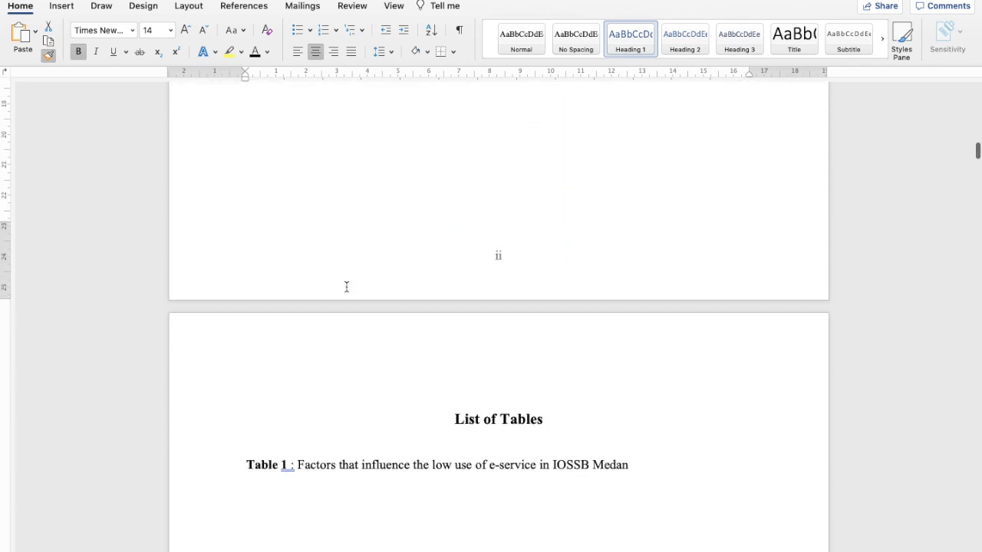
left_click_drag(454, 278, 553, 284)
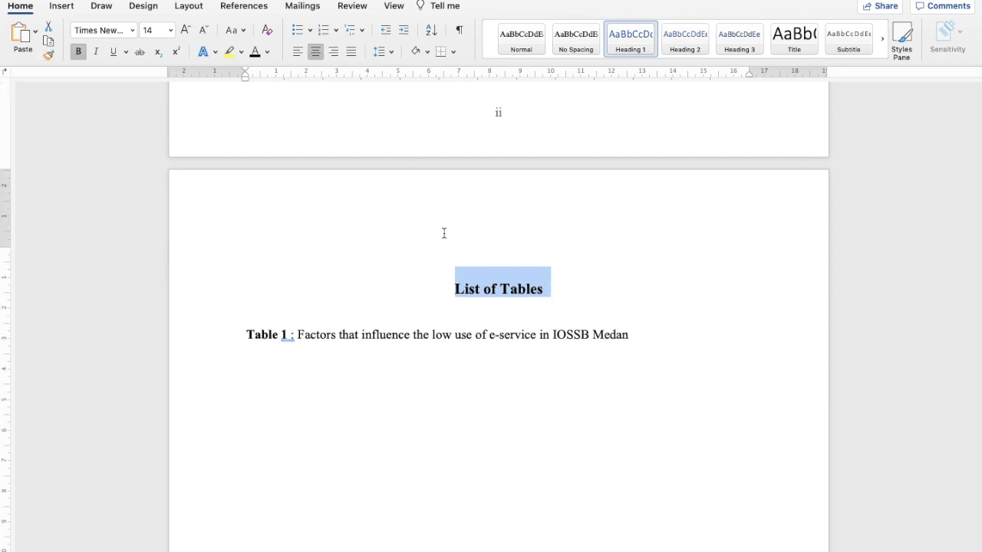
left_click(43, 56)
scroll(414, 345, "down", 10)
scroll(414, 345, "down", 12)
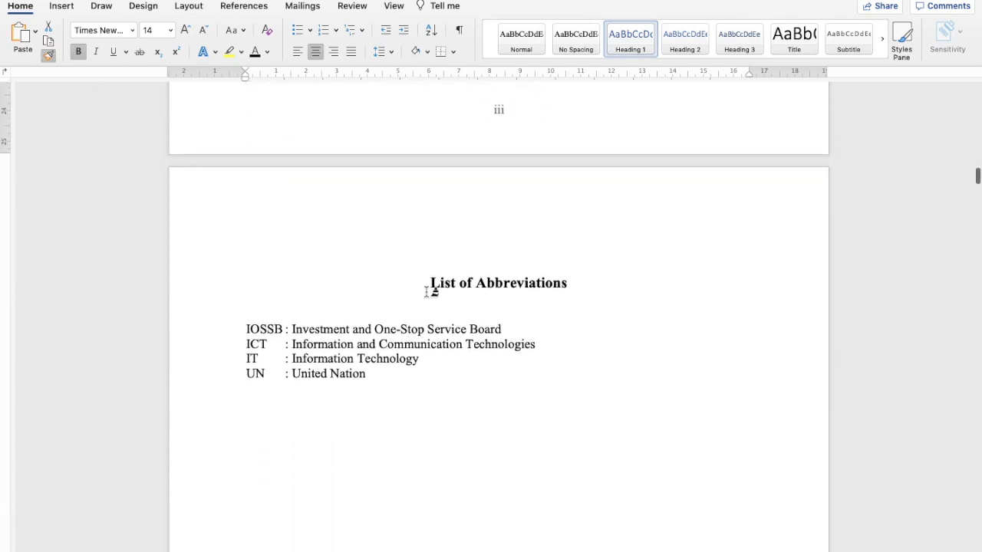
left_click_drag(432, 284, 548, 290)
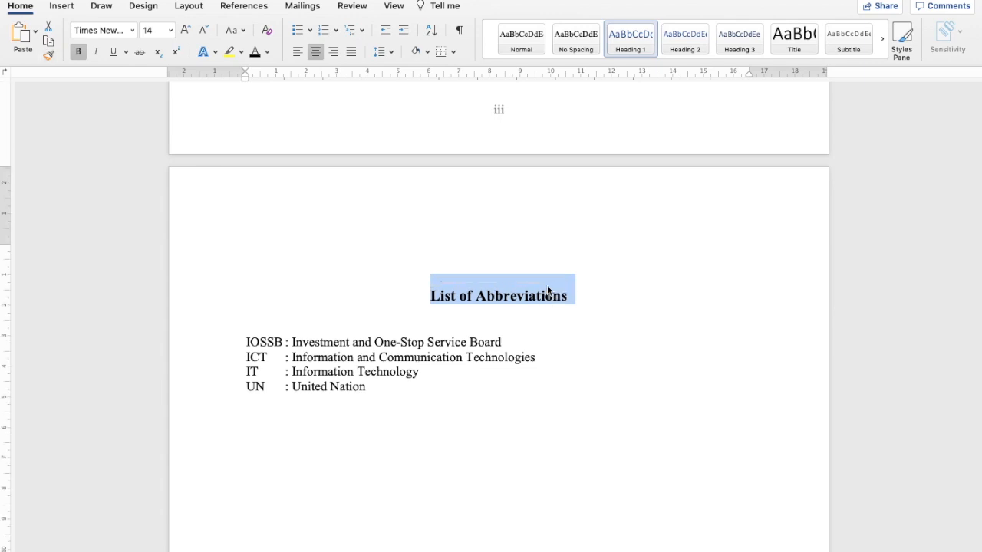
left_click(49, 59)
scroll(348, 265, "down", 20)
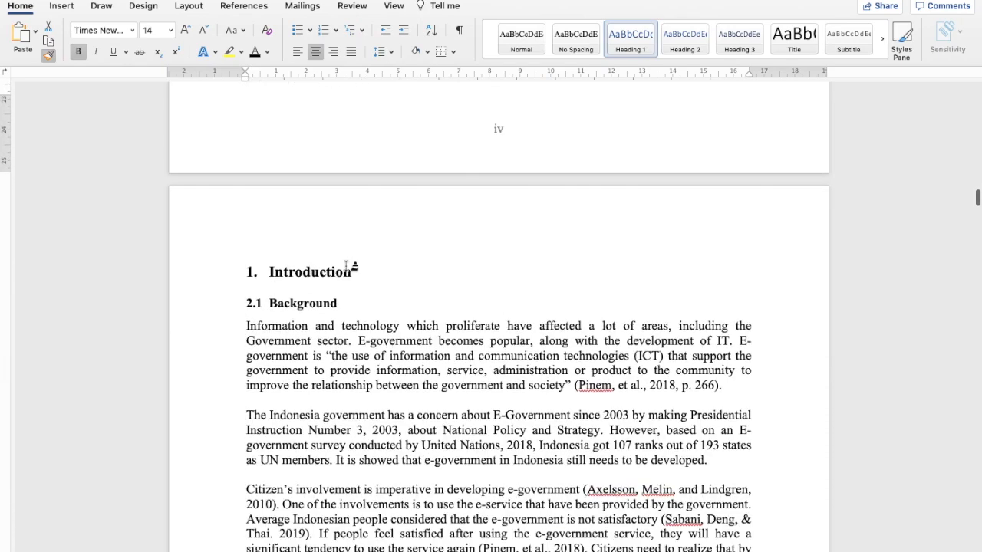
scroll(349, 266, "down", 1)
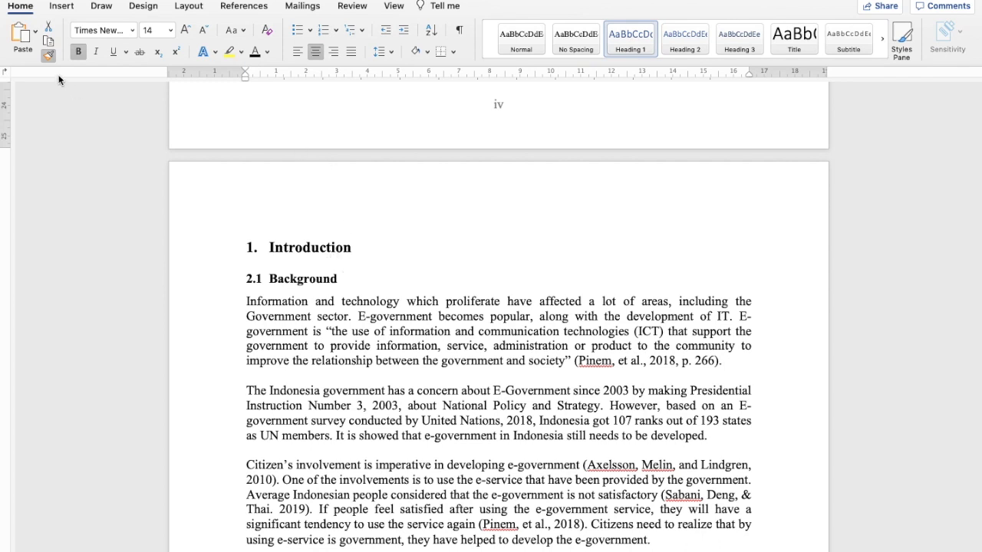
left_click(48, 55)
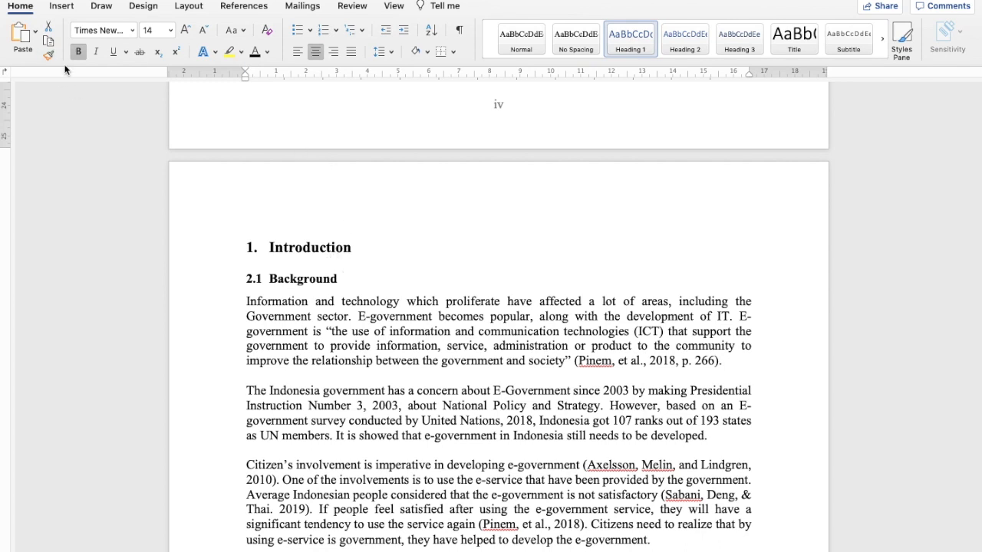
Apply the Heading 1 style to the Introduction chapter title below the List of Abbreviations page
left_click(276, 247)
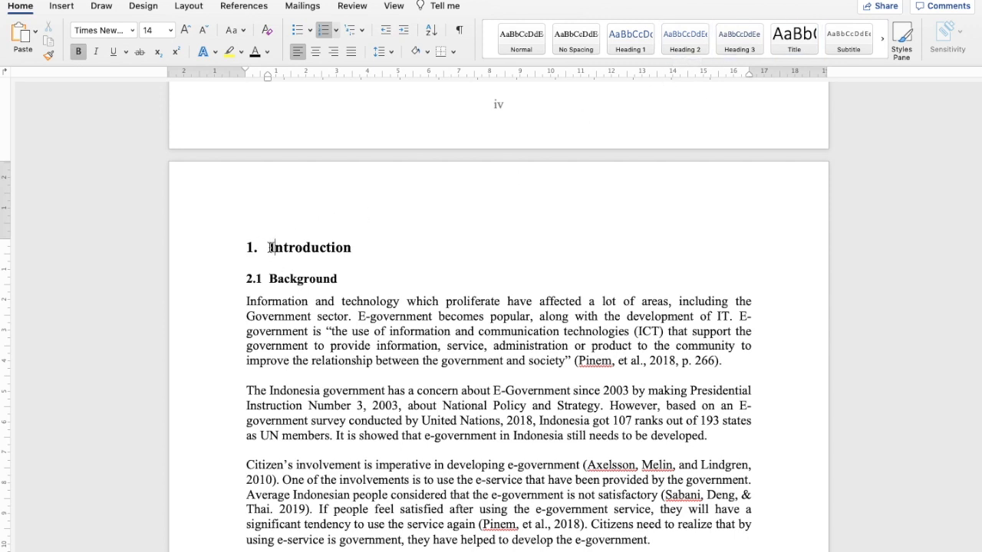
left_click_drag(269, 247, 352, 246)
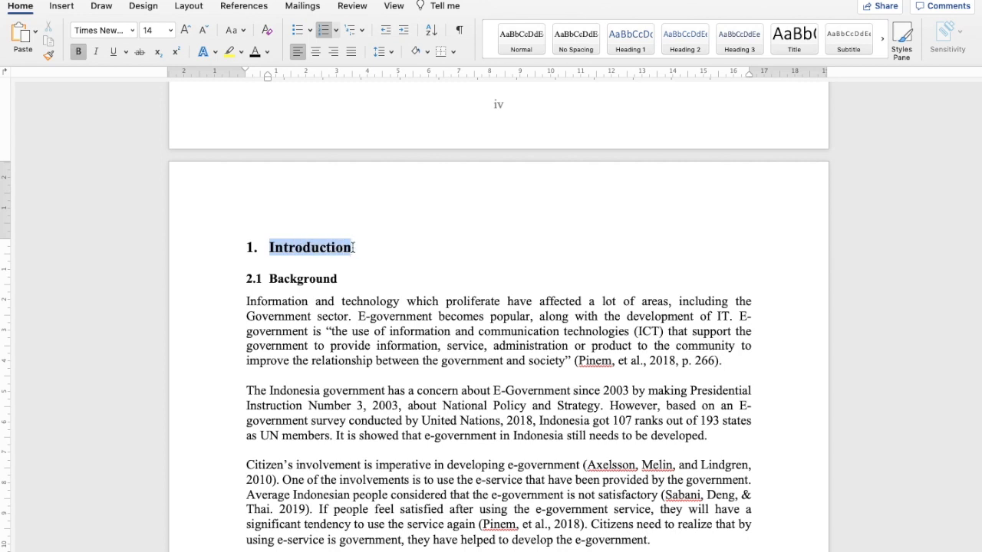
left_click(626, 48)
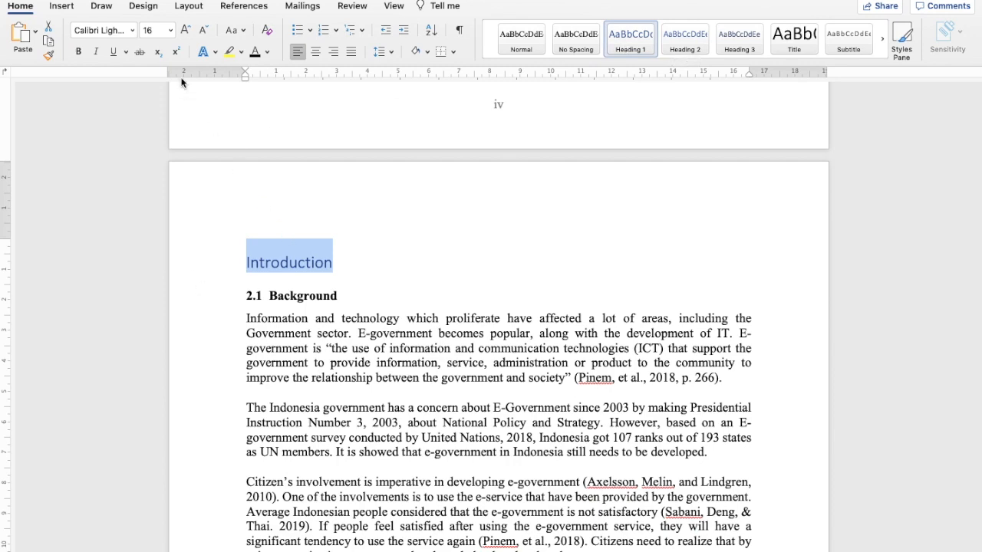
Format the Introduction heading as Times New Roman, 14 pt, bold and black
left_click(131, 31)
left_click(135, 143)
left_click(170, 36)
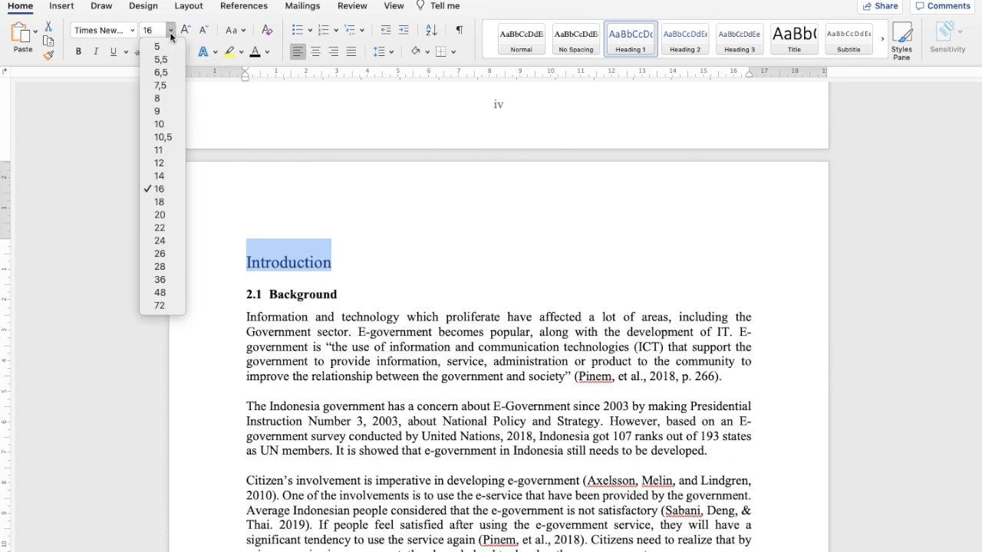
left_click(169, 177)
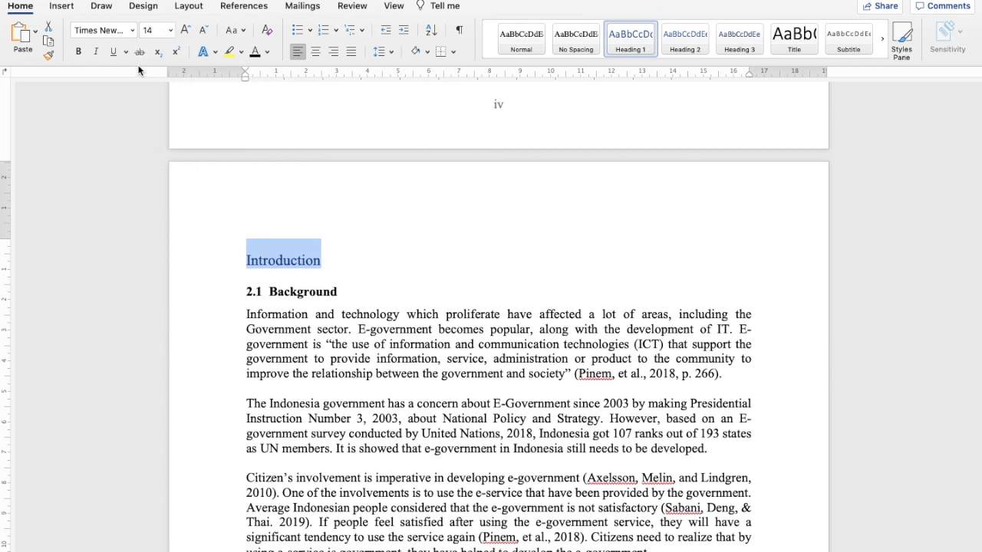
left_click(80, 52)
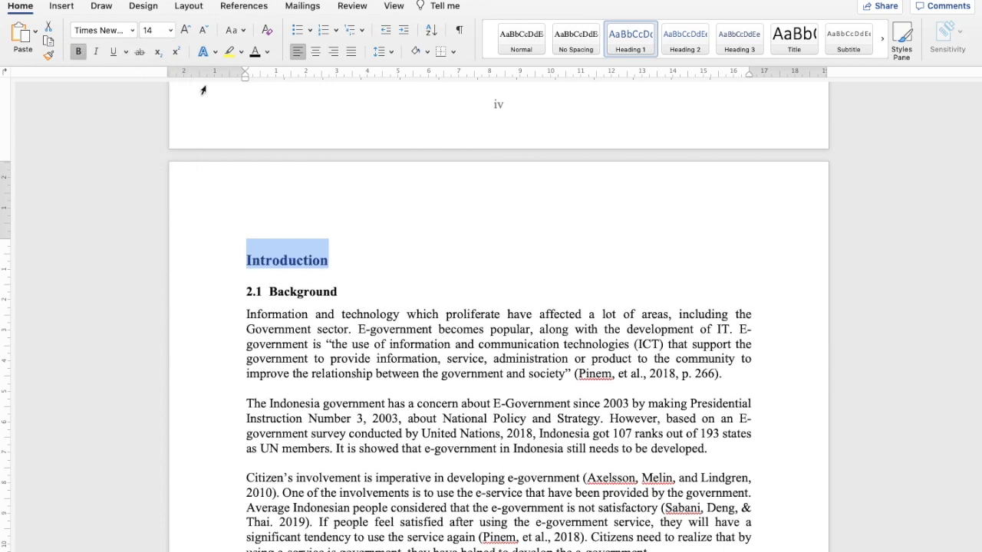
left_click(257, 52)
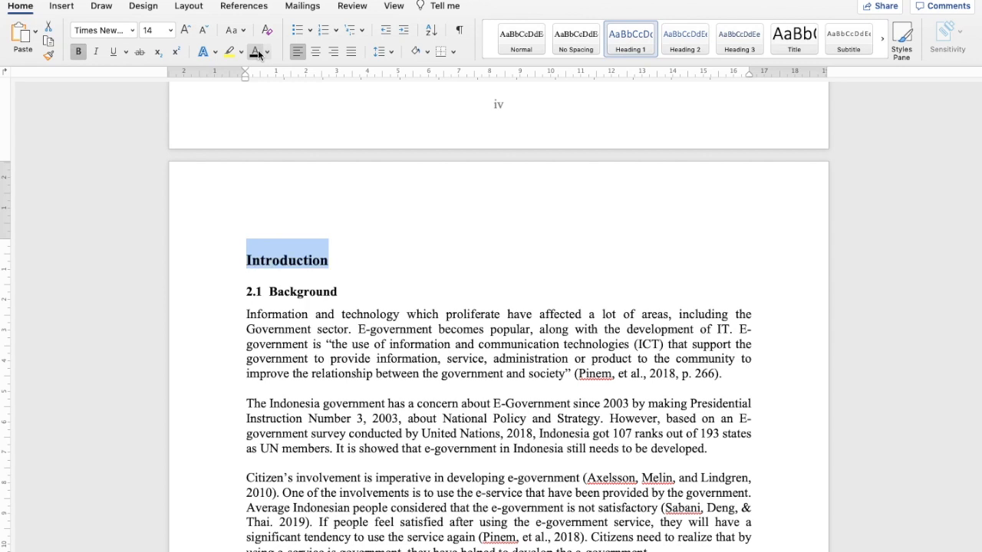
Number the Introduction heading in the "1." format and reduce its indent so the number aligns with the body text's left edge
left_click(336, 31)
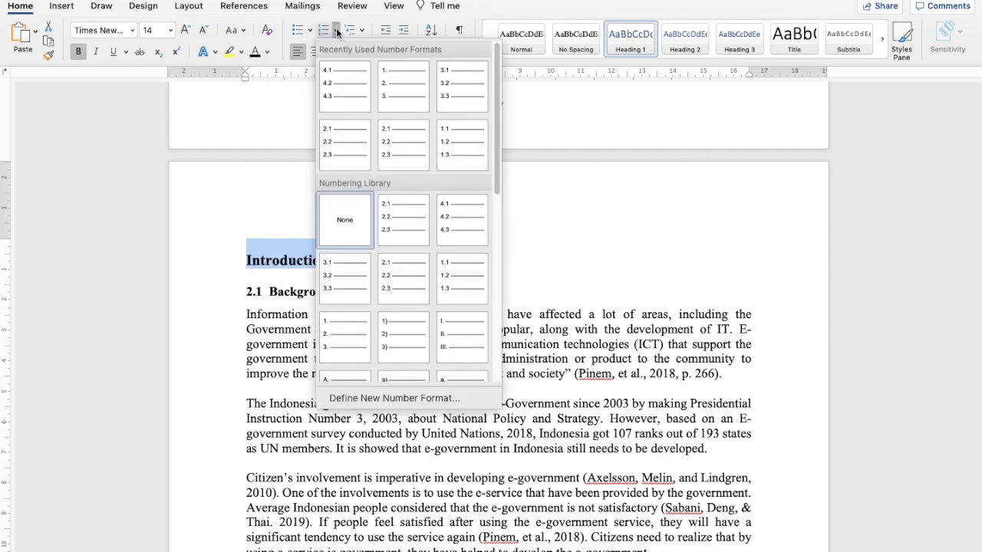
left_click(387, 89)
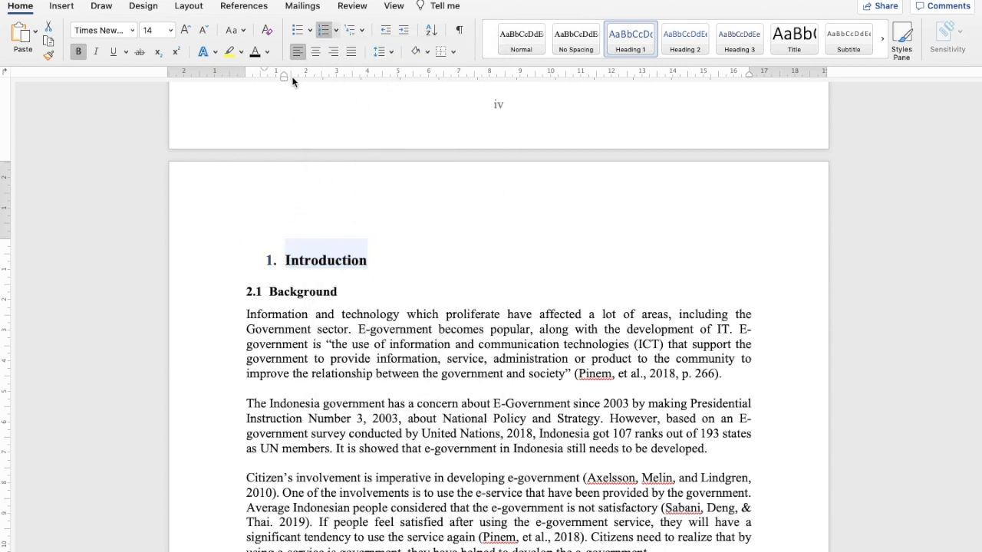
left_click_drag(286, 79, 251, 70)
left_click(251, 260)
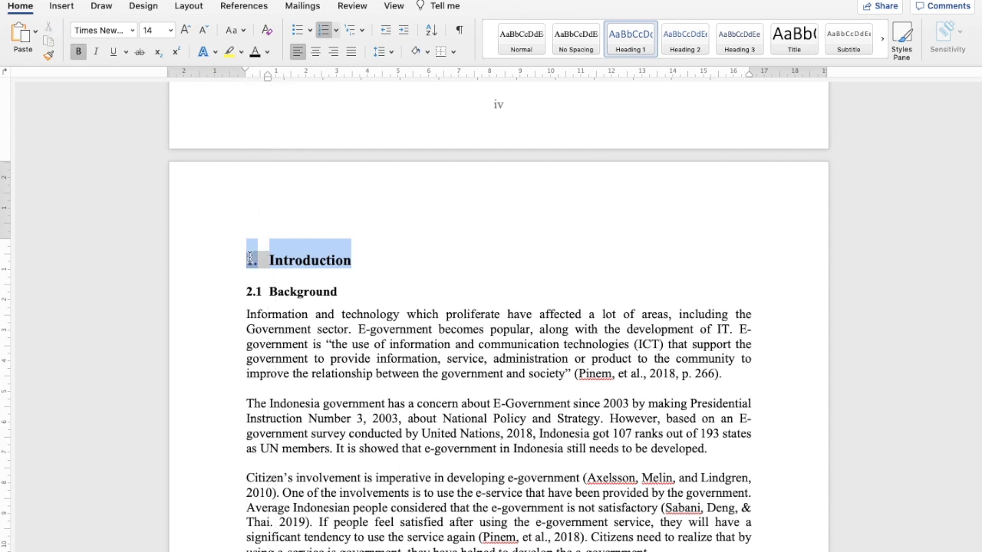
left_click(372, 276)
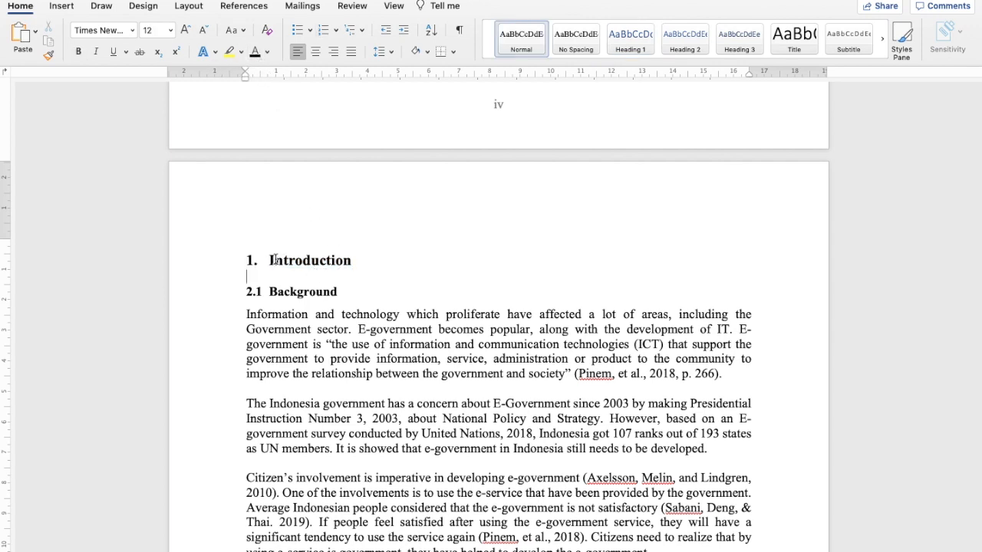
Copy the numbered Introduction heading's formatting onto the Research Methodology chapter title with Format Painter
left_click_drag(269, 261, 354, 259)
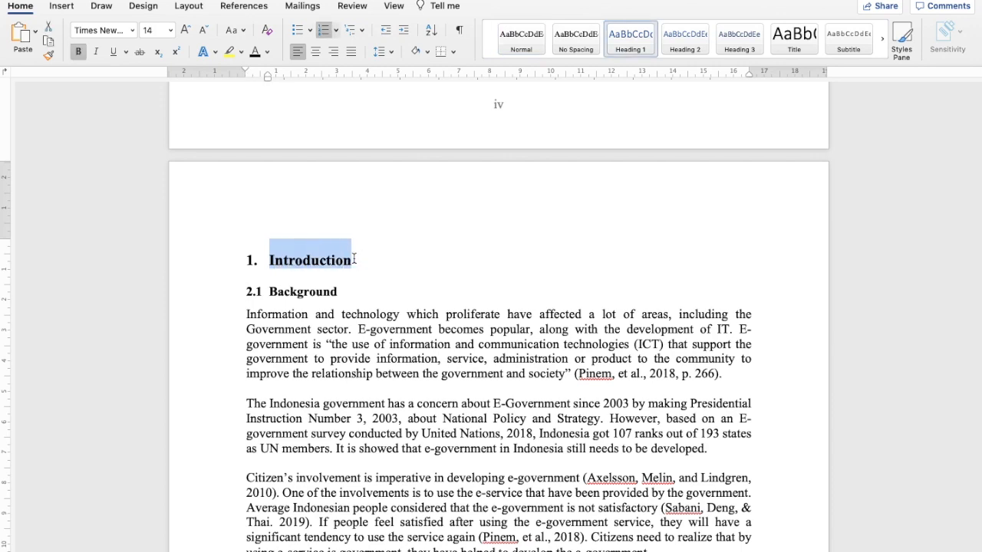
scroll(354, 259, "down", 2)
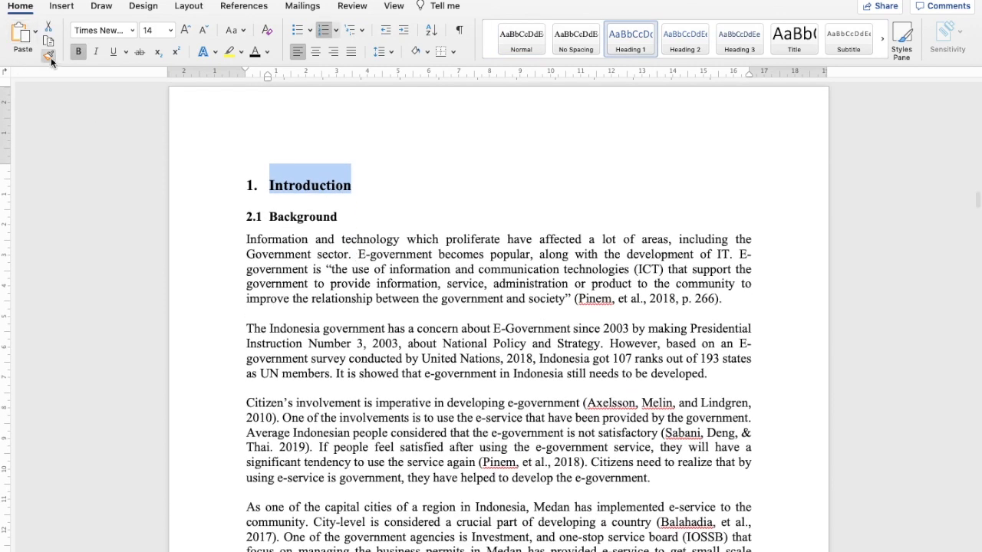
left_click(49, 56)
scroll(322, 273, "down", 10)
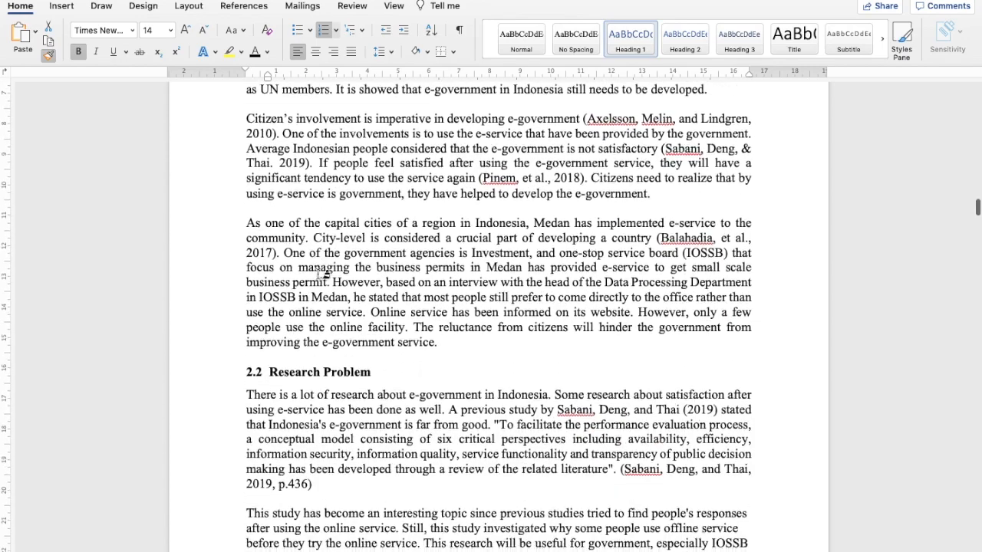
scroll(323, 273, "down", 10)
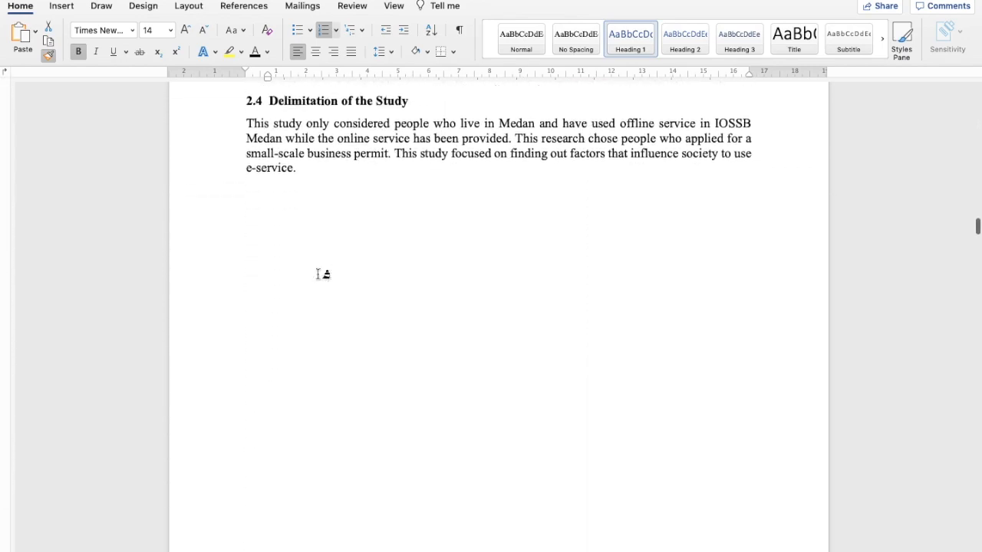
scroll(322, 274, "down", 5)
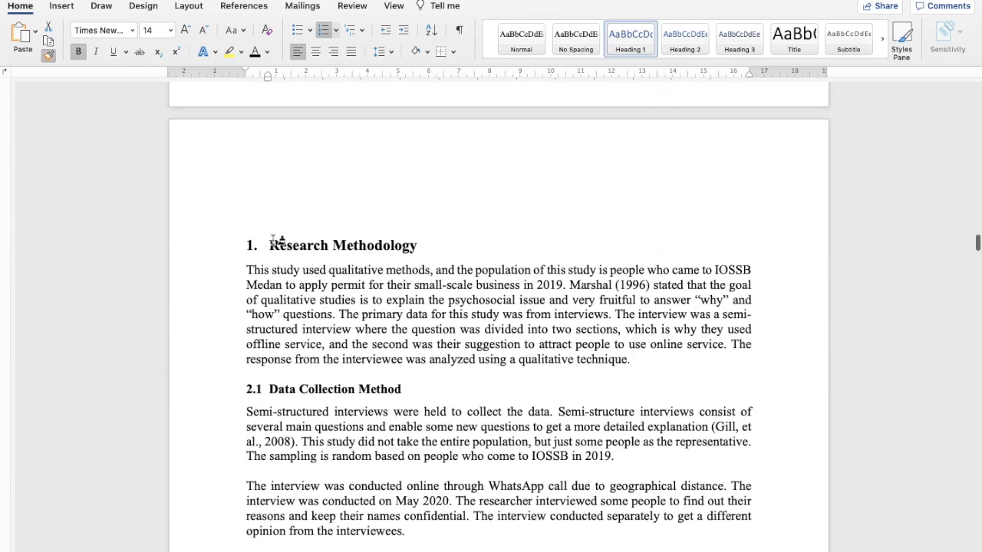
mouse_move(274, 246)
left_mouse_down()
mouse_move(435, 246)
mouse_move(420, 245)
left_mouse_up()
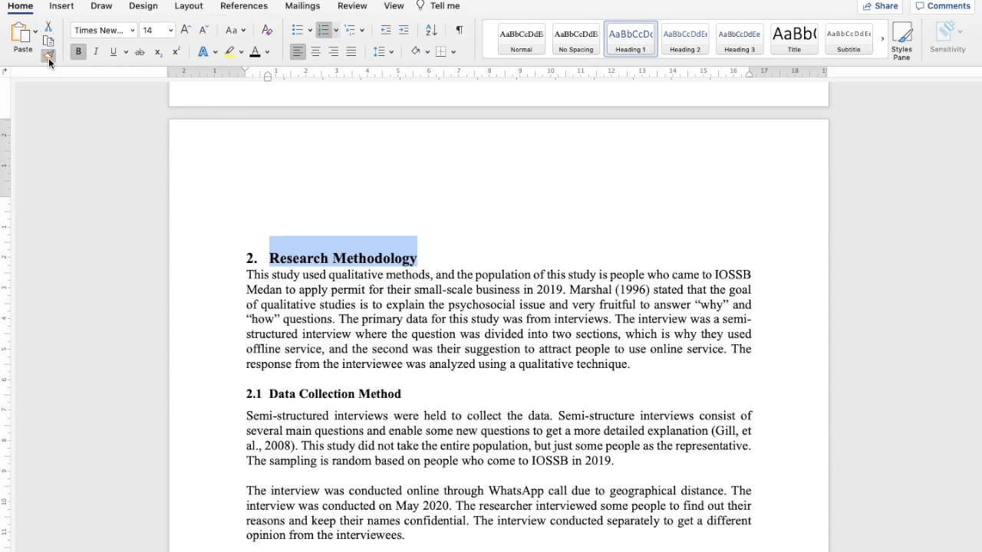
Copy the numbered chapter heading formatting from Research Methodology onto the Result chapter title with Format Painter
scroll(362, 304, "down", 12)
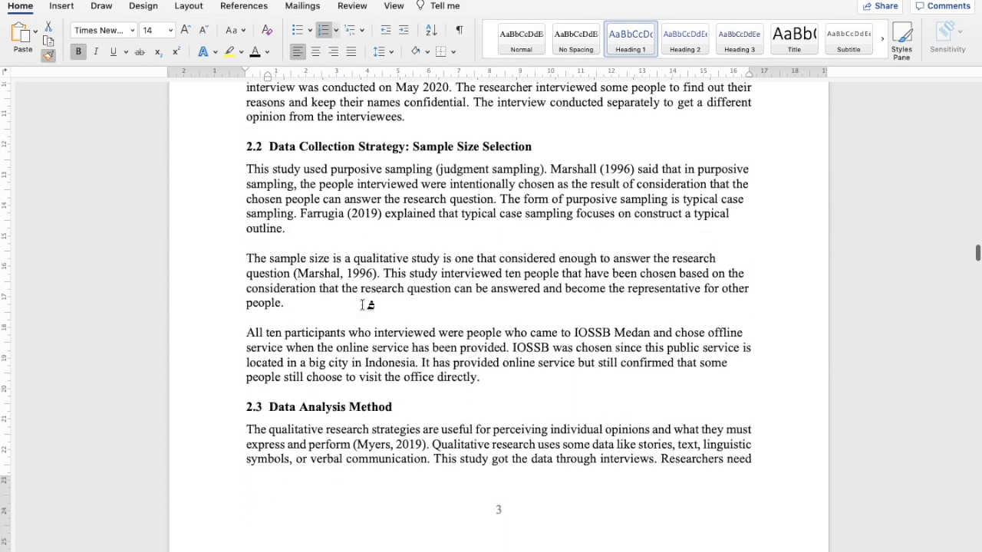
scroll(363, 304, "down", 20)
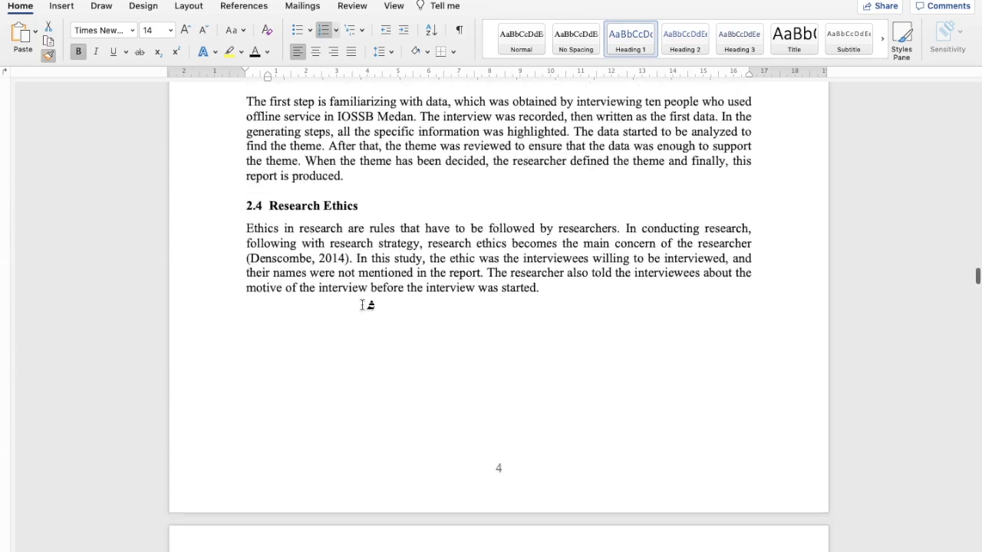
scroll(367, 307, "down", 5)
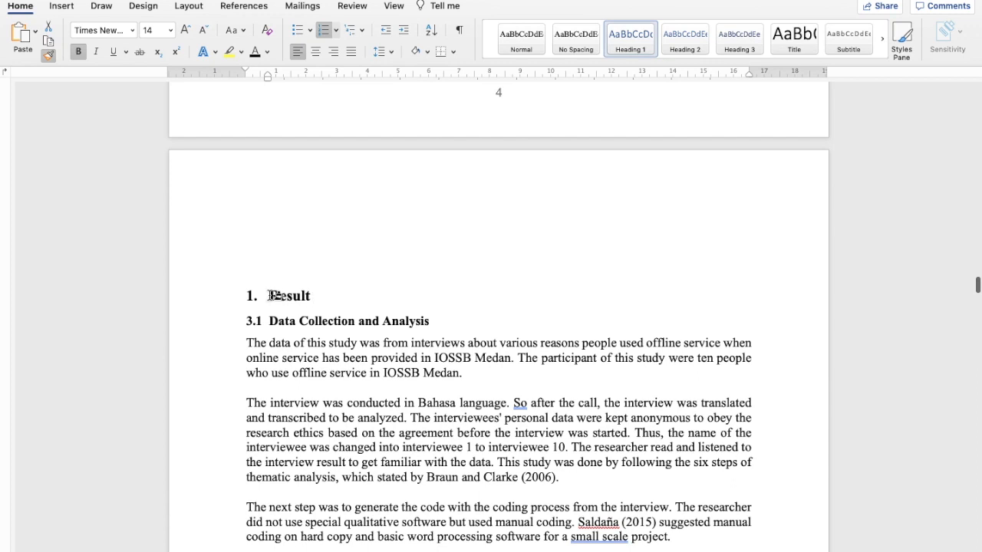
left_click_drag(278, 295, 320, 299)
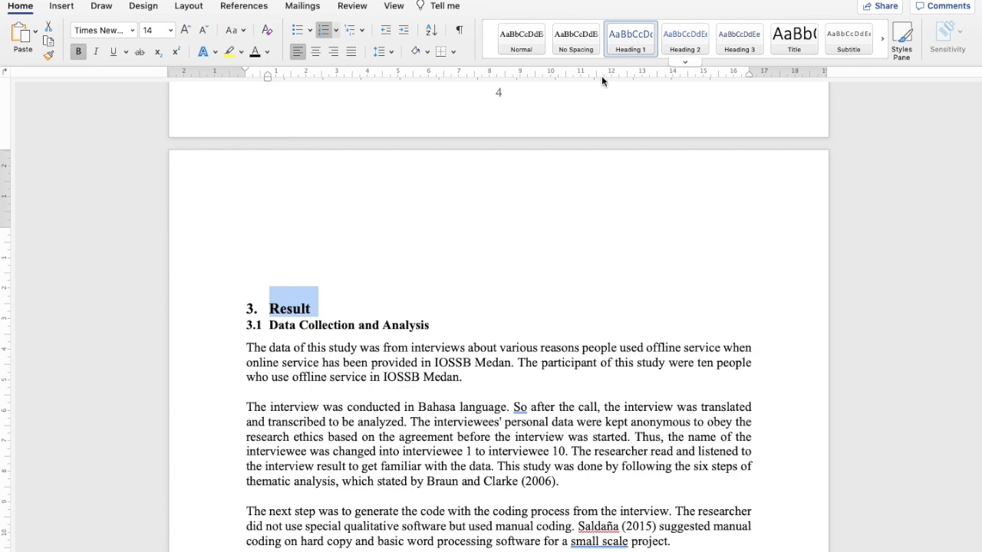
Copy the same numbered heading formatting onto the Discussion and References titles with Format Painter
left_click(47, 57)
scroll(356, 316, "down", 15)
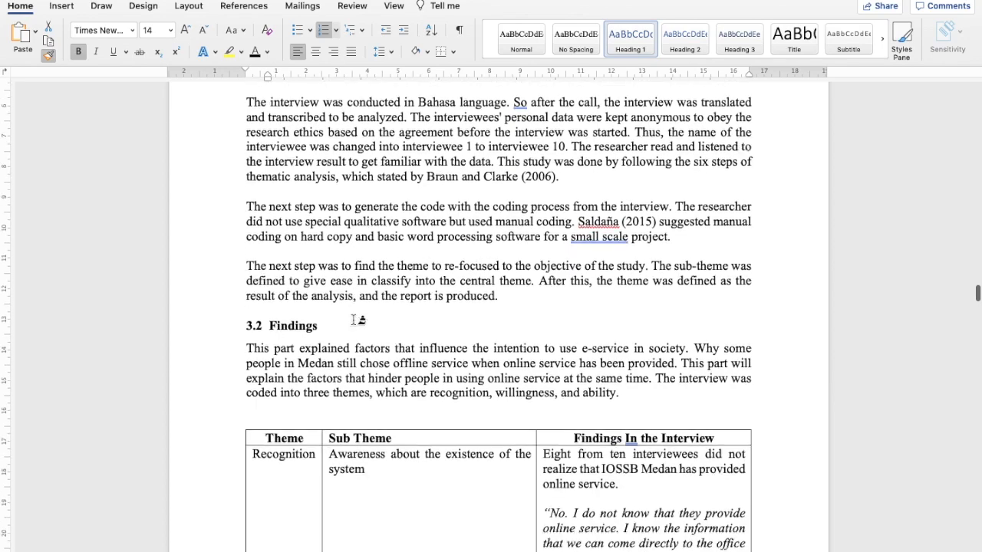
scroll(356, 317, "down", 15)
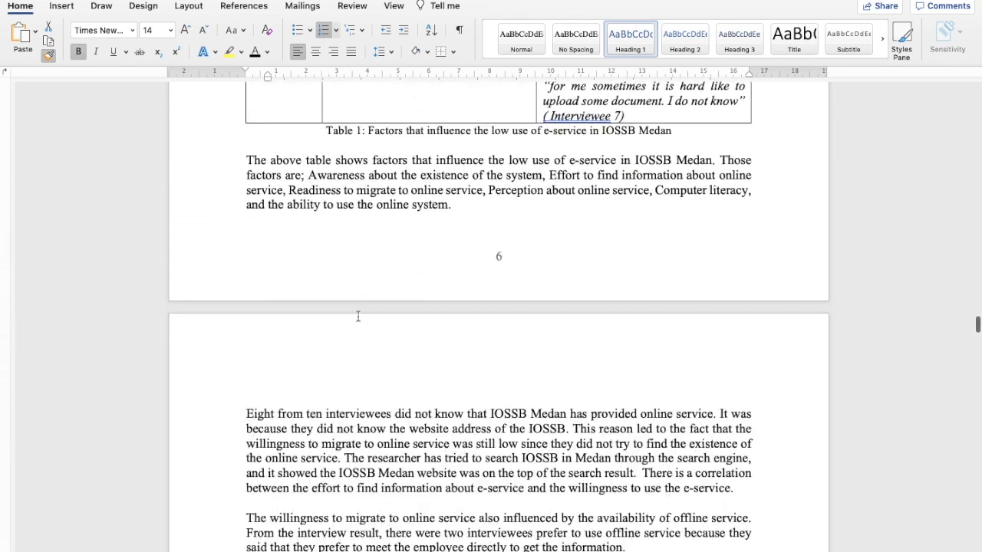
scroll(357, 316, "down", 5)
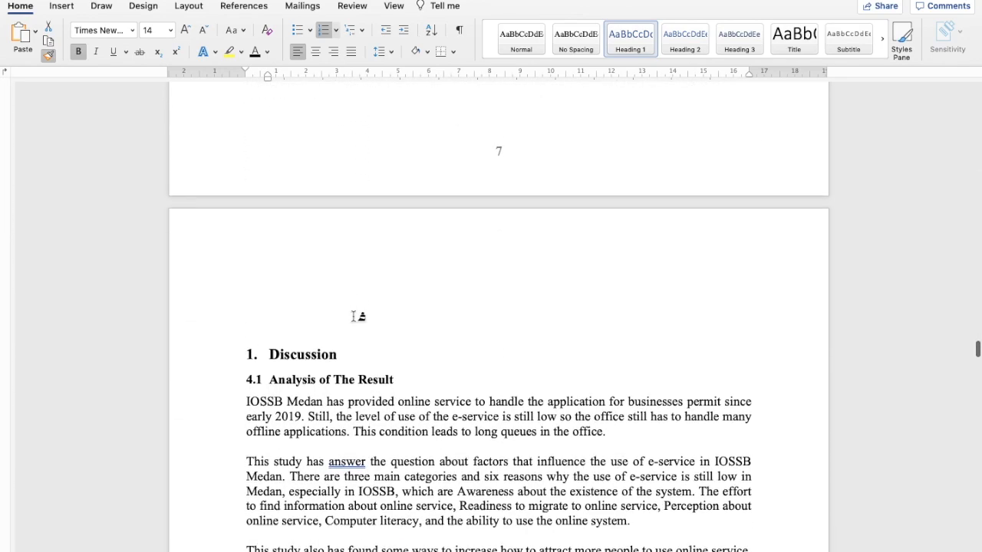
left_click_drag(280, 346, 343, 349)
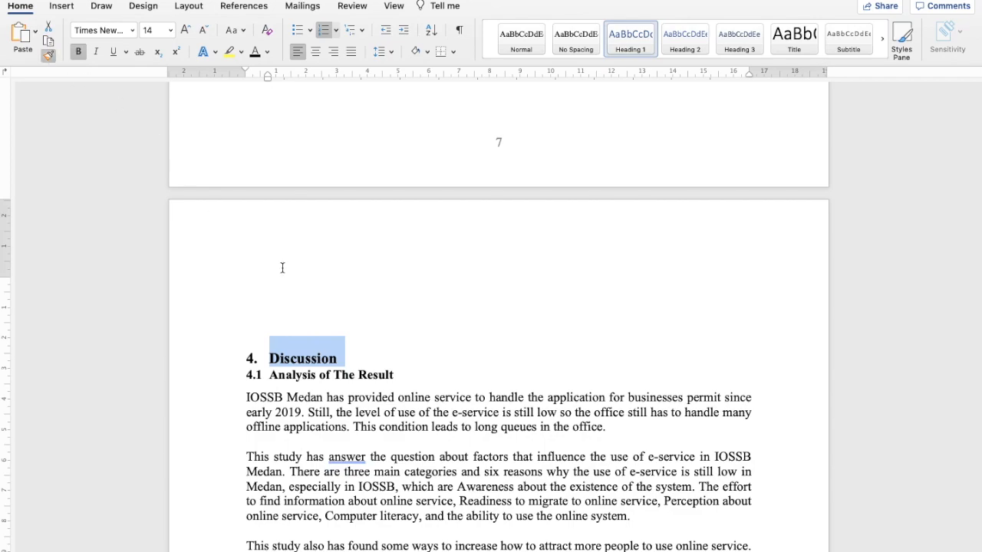
scroll(303, 278, "down", 20)
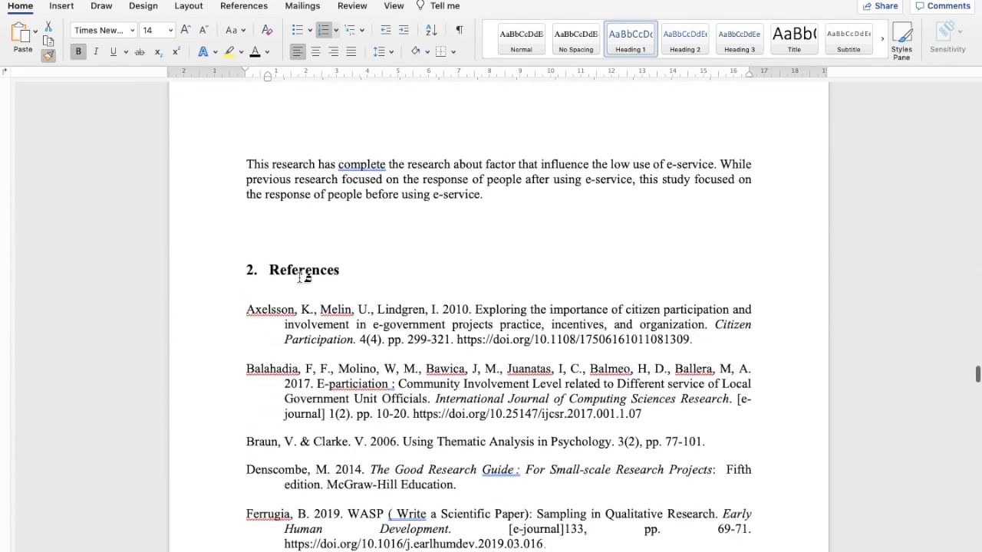
mouse_move(269, 247)
left_mouse_down()
mouse_move(356, 248)
mouse_move(340, 247)
left_mouse_up()
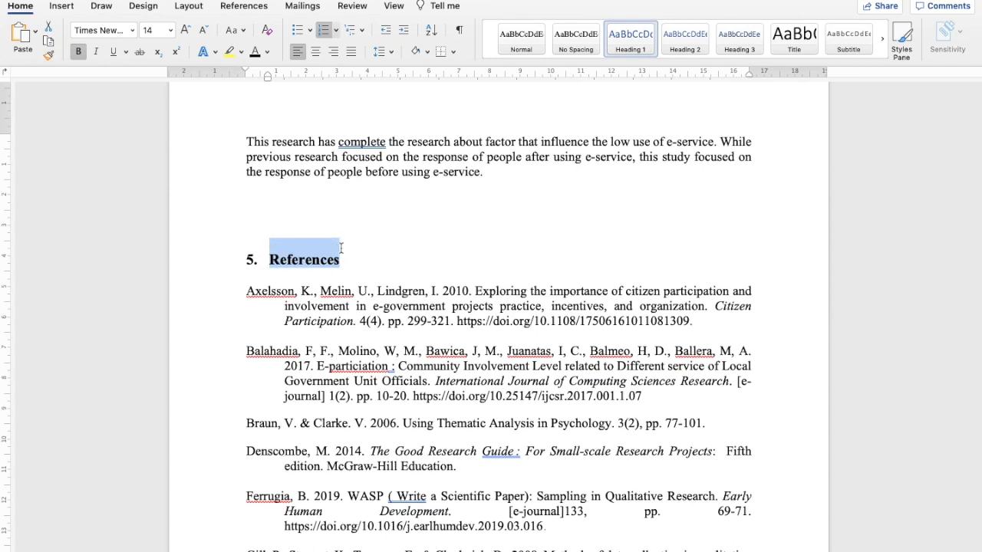
Insert four blank lines above the Appendix A title, after the last reference entry
scroll(400, 336, "down", 15)
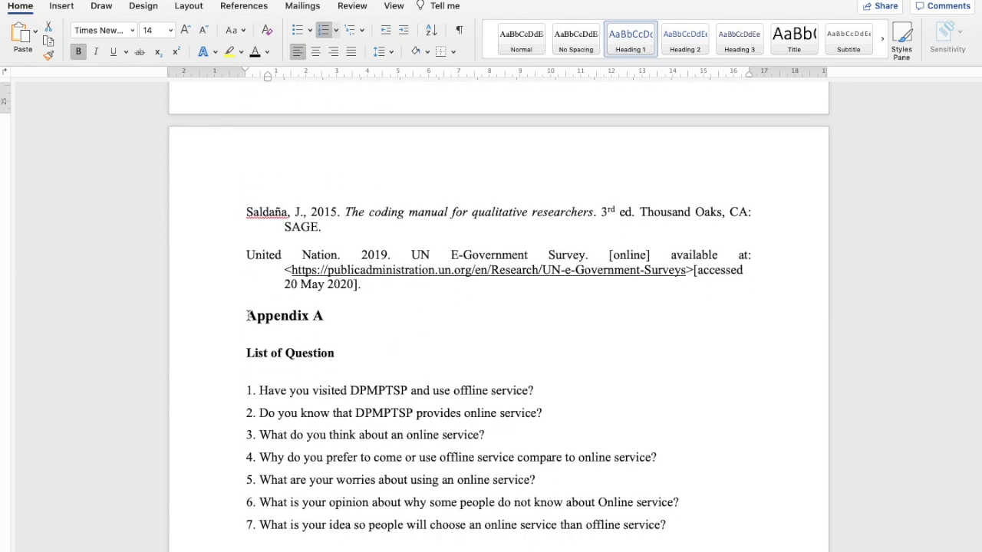
left_click(250, 314)
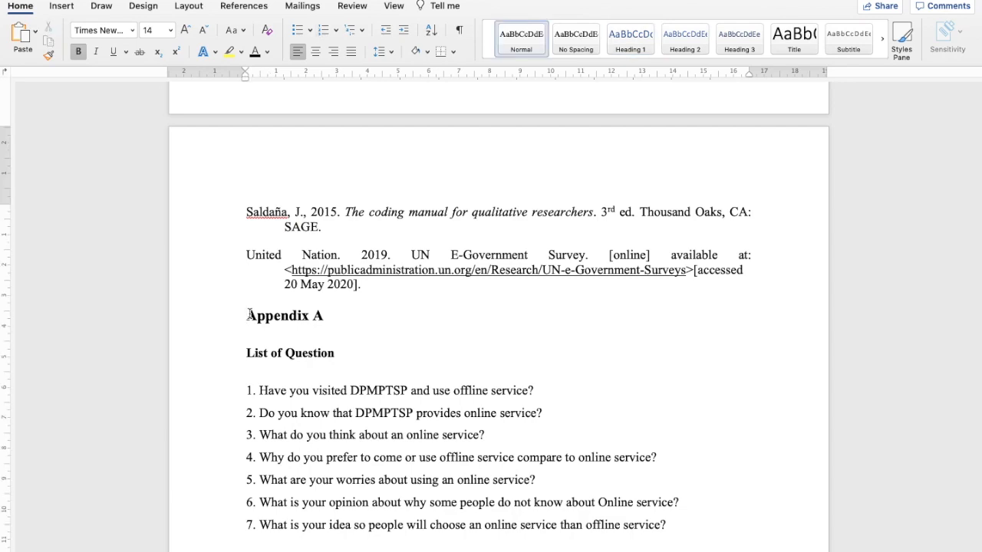
key("Return")
key("Return")
key("Return")
key("Return")
Apply the Heading 1 style to the Appendix A title above List of Question
scroll(498, 307, "down", 10)
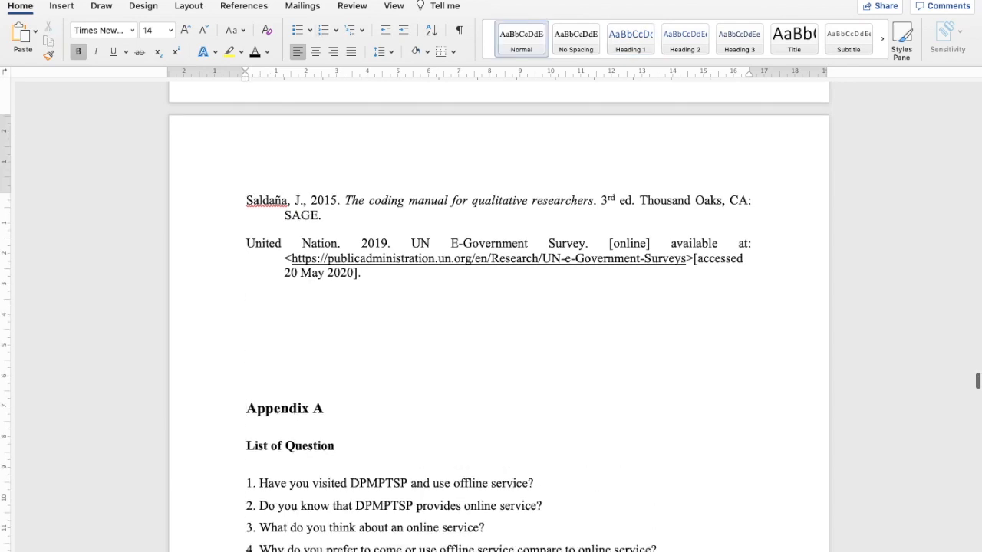
scroll(499, 307, "up", 20)
scroll(499, 307, "down", 10)
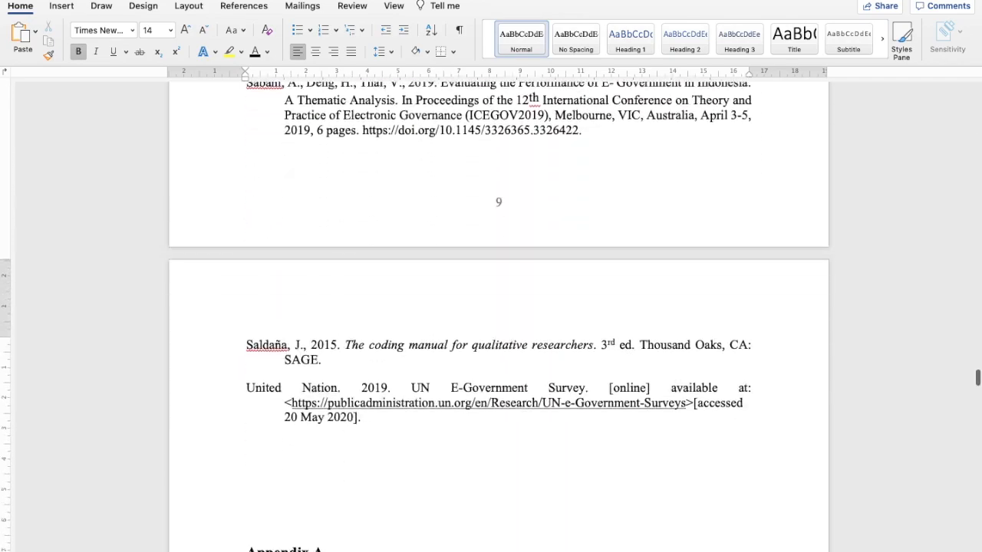
scroll(109, 320, "down", 3)
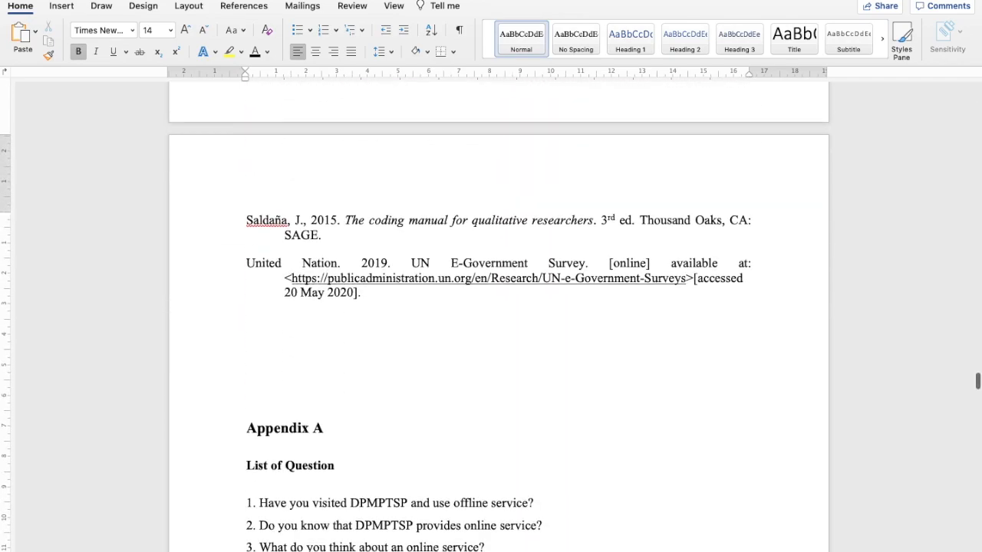
right_click(243, 427)
left_click(282, 427)
right_click(247, 428)
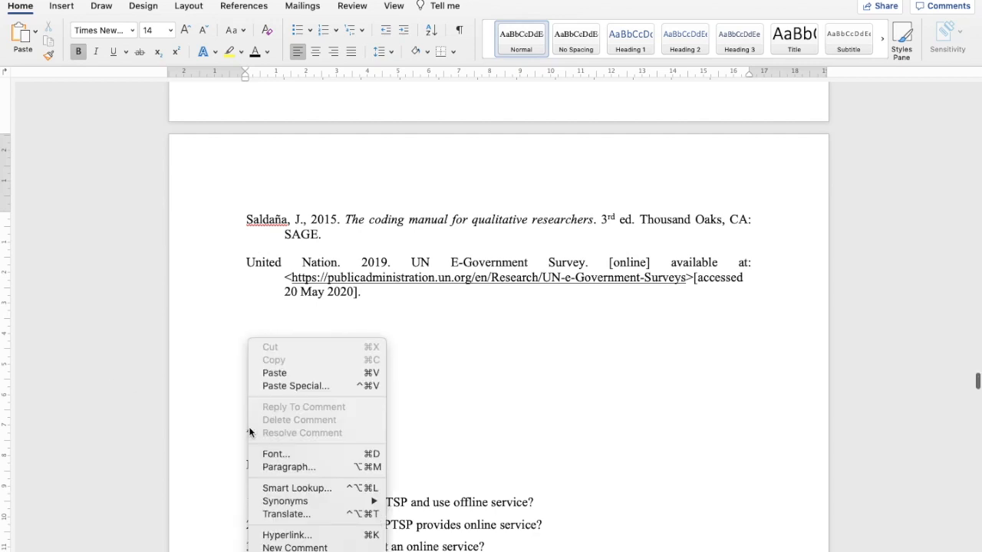
left_click(250, 427)
left_click_drag(257, 428, 317, 428)
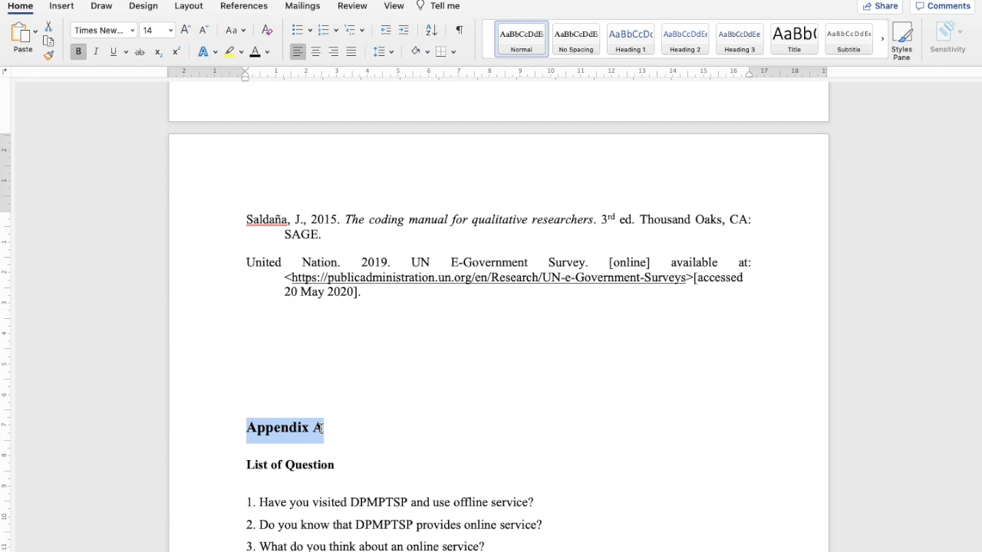
left_click(631, 40)
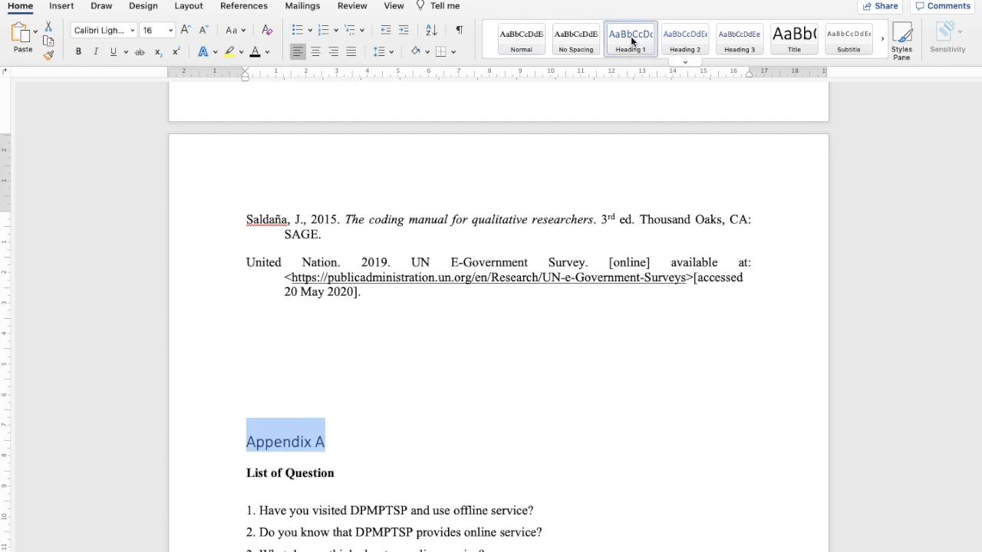
Format the Appendix A heading as Times New Roman, 14 pt, bold and black
left_click(132, 29)
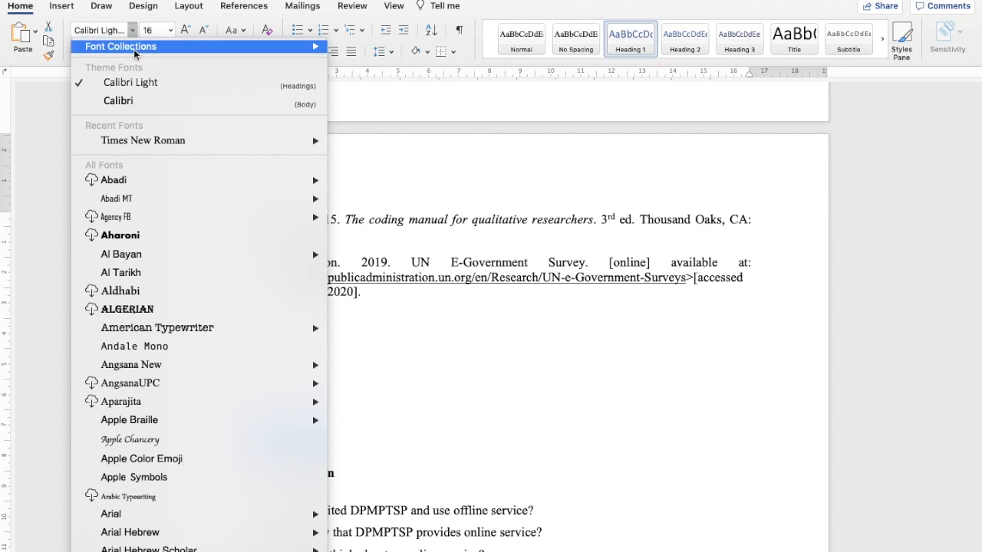
left_click(144, 142)
left_click(170, 30)
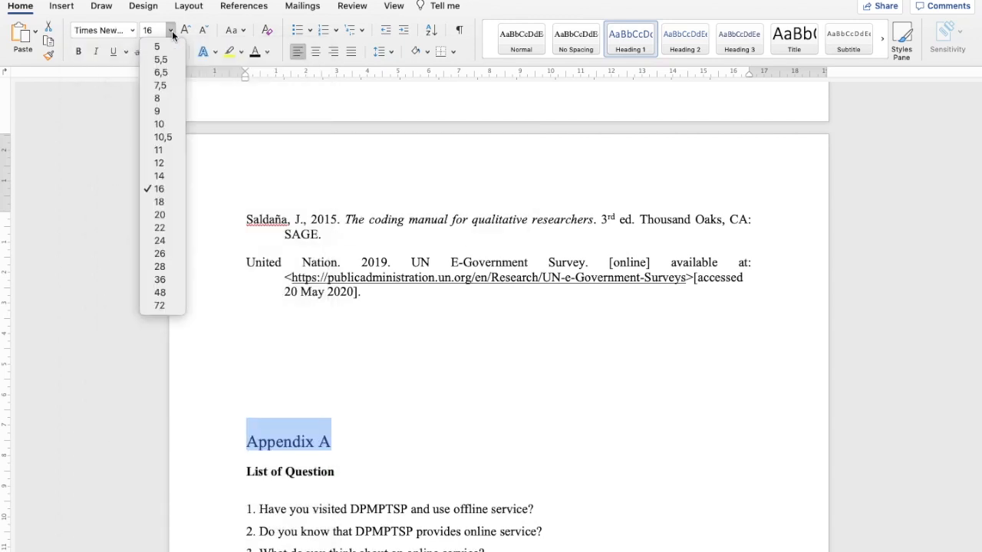
left_click(158, 176)
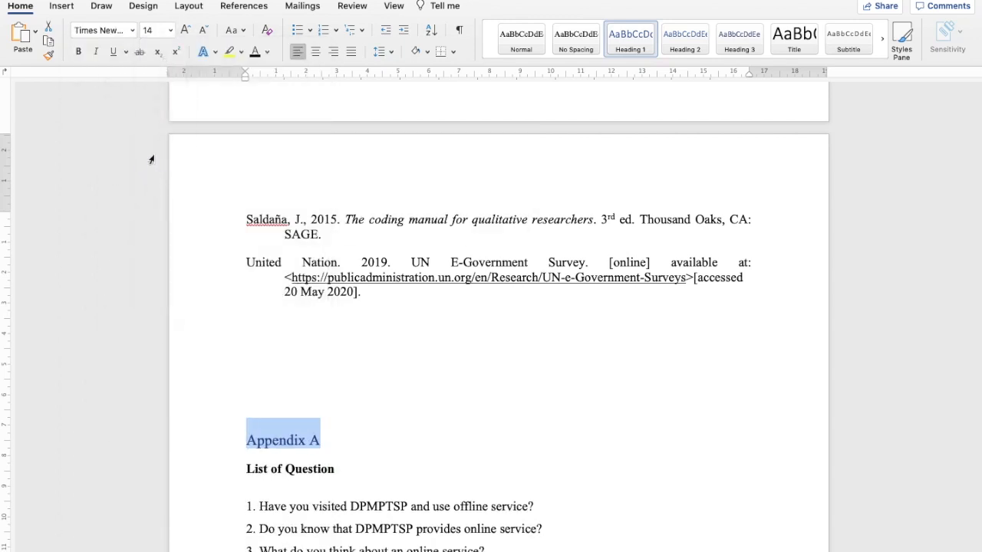
left_click(80, 51)
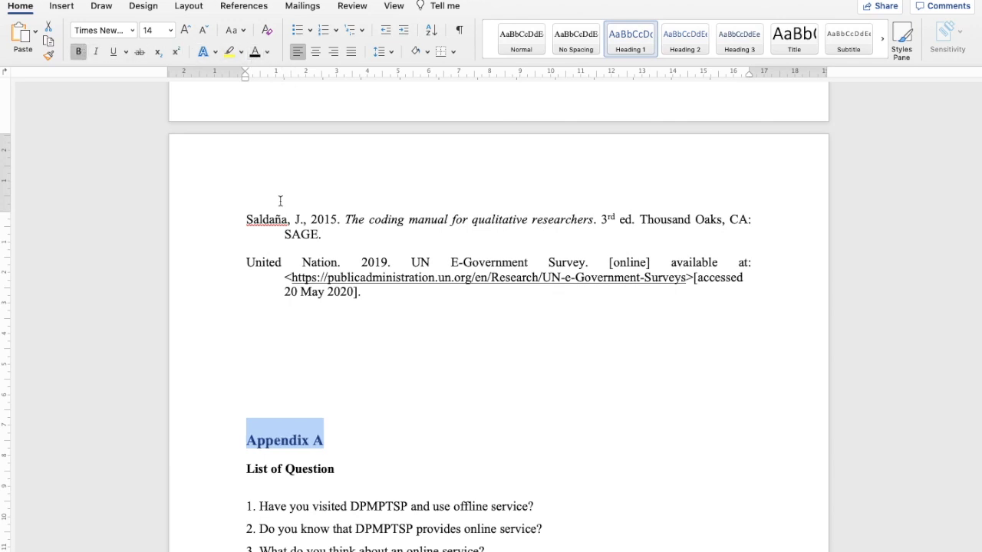
left_click(254, 52)
Copy the Appendix A heading formatting onto the Appendix B title with Format Painter
left_click(51, 54)
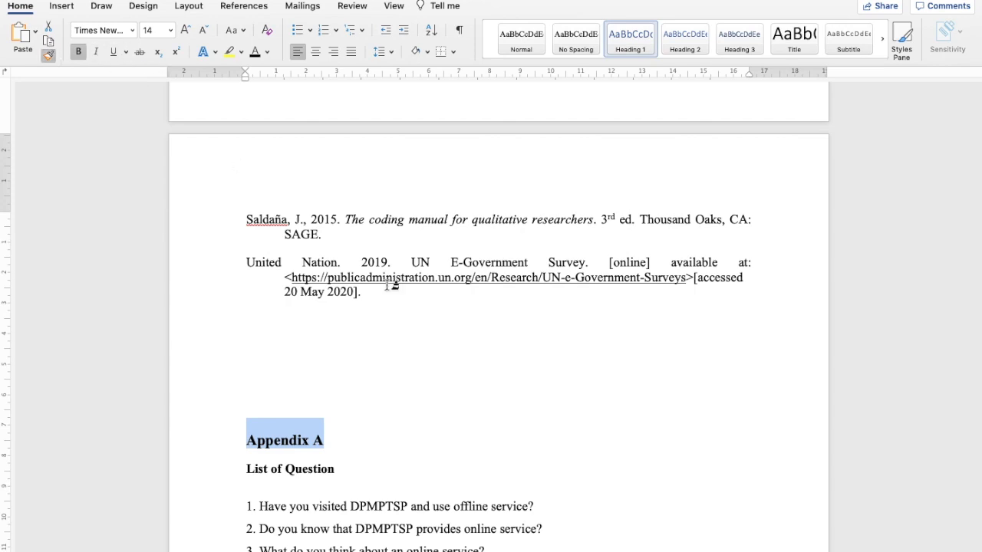
scroll(390, 289, "down", 15)
scroll(391, 289, "down", 5)
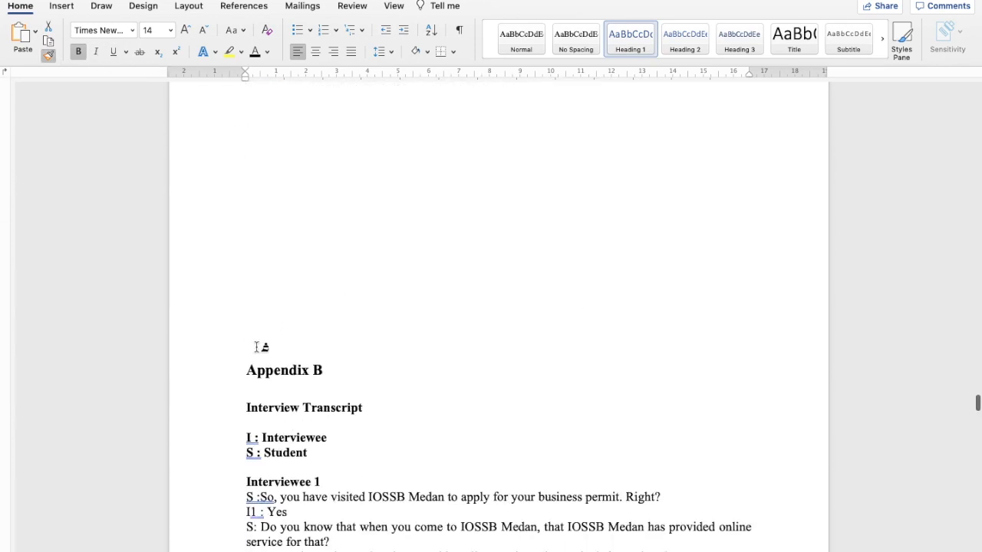
mouse_move(253, 371)
left_mouse_down()
mouse_move(337, 368)
mouse_move(329, 368)
left_mouse_up()
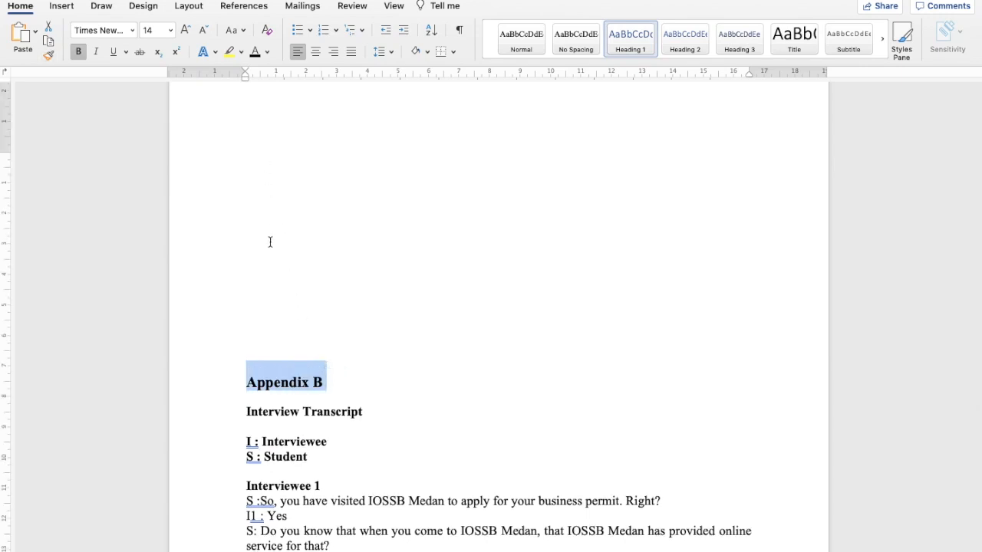
Delete the blank lines above the Appendix B heading so it starts on the first line of its page
left_click(240, 390)
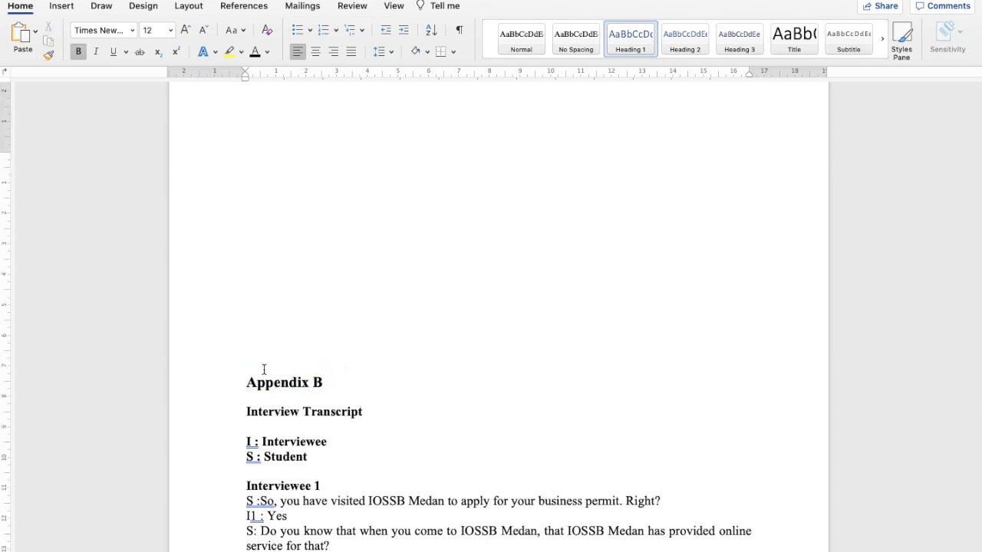
key("BackSpace")
key("BackSpace")
key("BackSpace")
key("BackSpace")
key("BackSpace")
key("BackSpace")
key("BackSpace")
key("BackSpace")
key("BackSpace")
key("BackSpace")
key("BackSpace")
key("BackSpace")
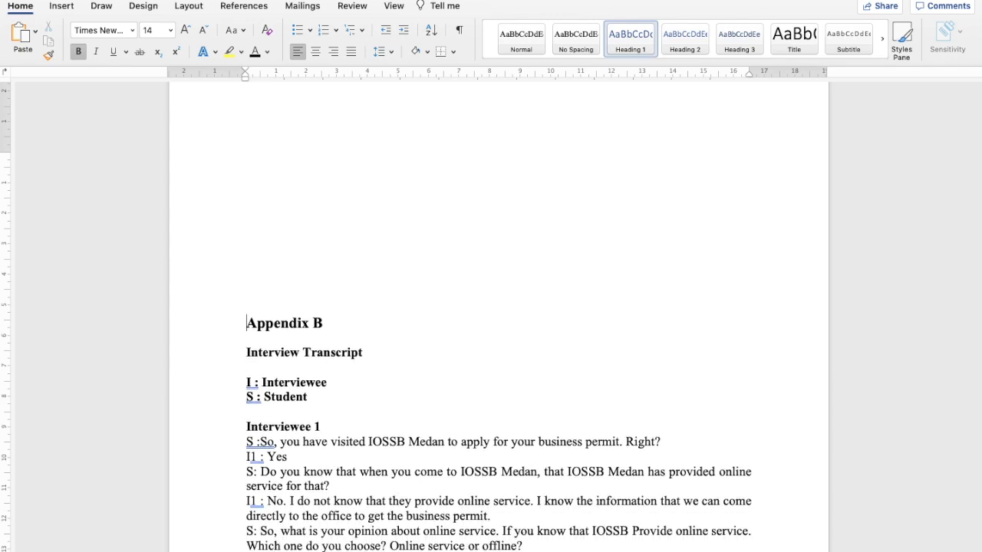
key("BackSpace")
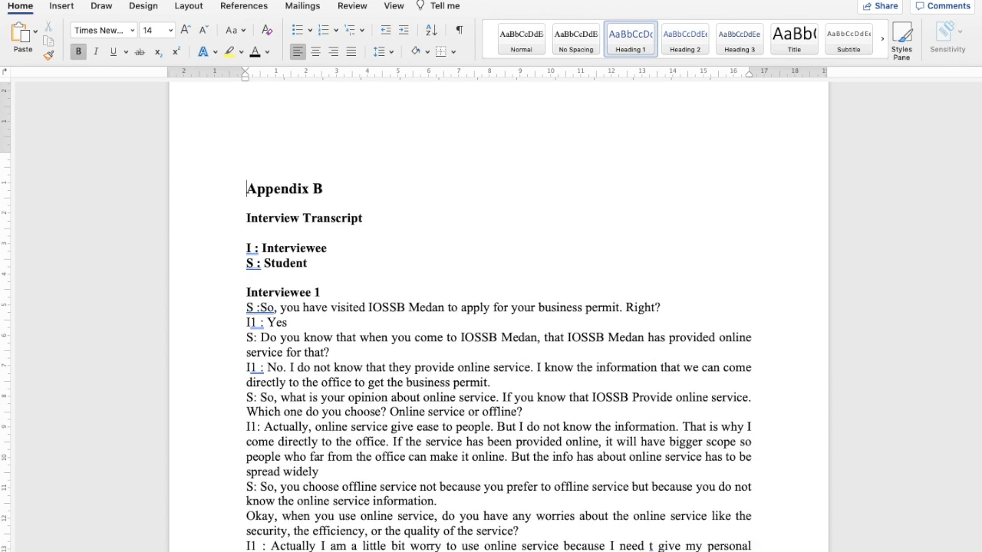
scroll(499, 314, "up", 4)
key("BackSpace")
key("BackSpace")
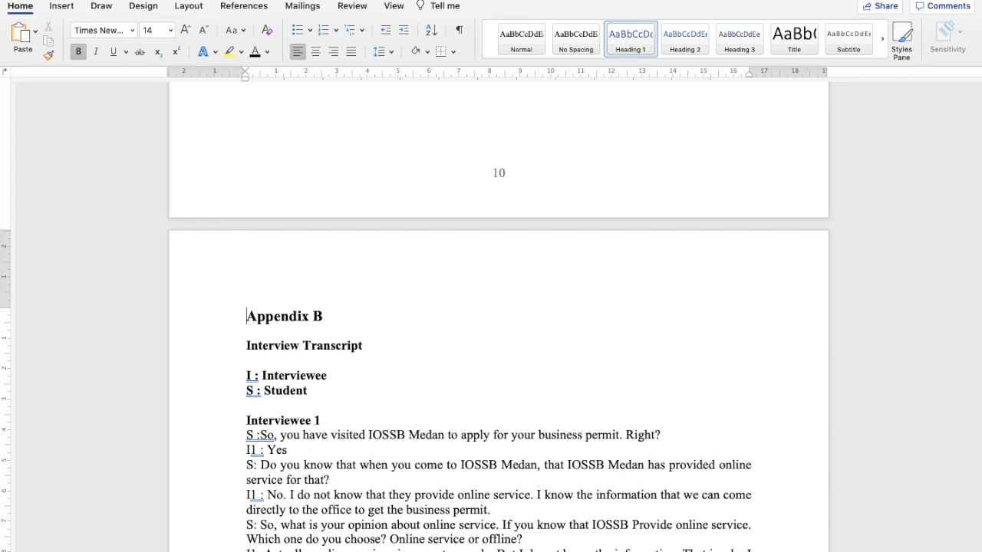
Try to push the Appendix A heading onto a new page by inserting blank lines above it
key("Up")
key("Down")
key("Up")
key("Up")
key("Up")
key("Up")
key("Up")
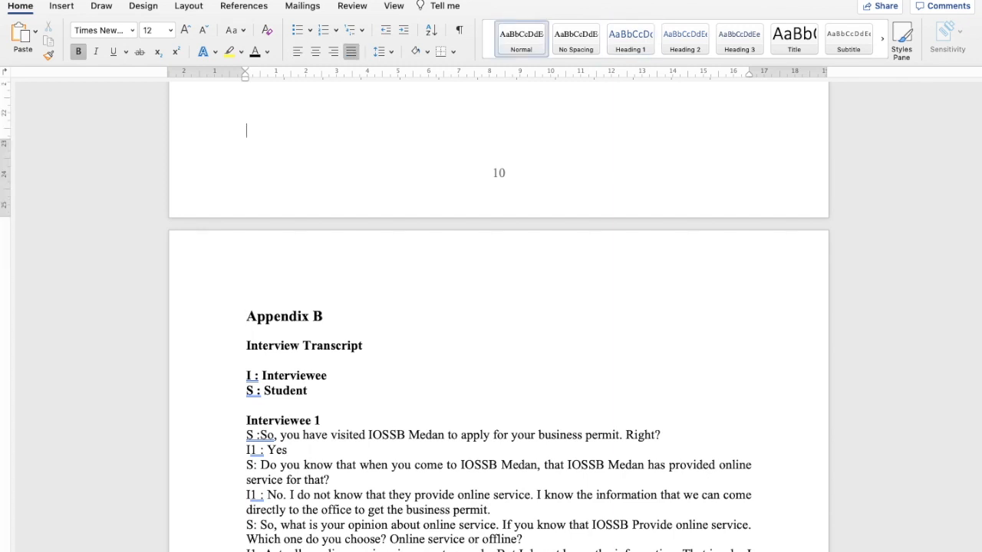
key("Up")
key("Up")
key("Up")
key("Up")
key("Up")
key("Up")
key("Up")
key("Up")
key("Up")
key("Up")
key("Up")
key("Up")
key("Up")
key("Up")
key("Up")
key("Up")
key("Up")
key("Up")
key("Up")
key("Up")
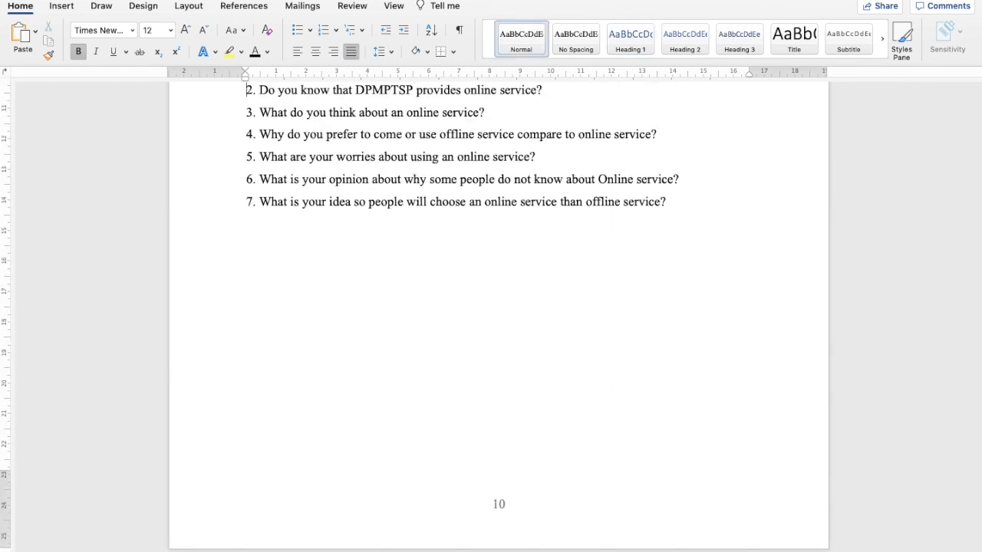
key("Up")
key("Up")
key("Up")
key("Up")
key("Up")
key("Up")
key("Up")
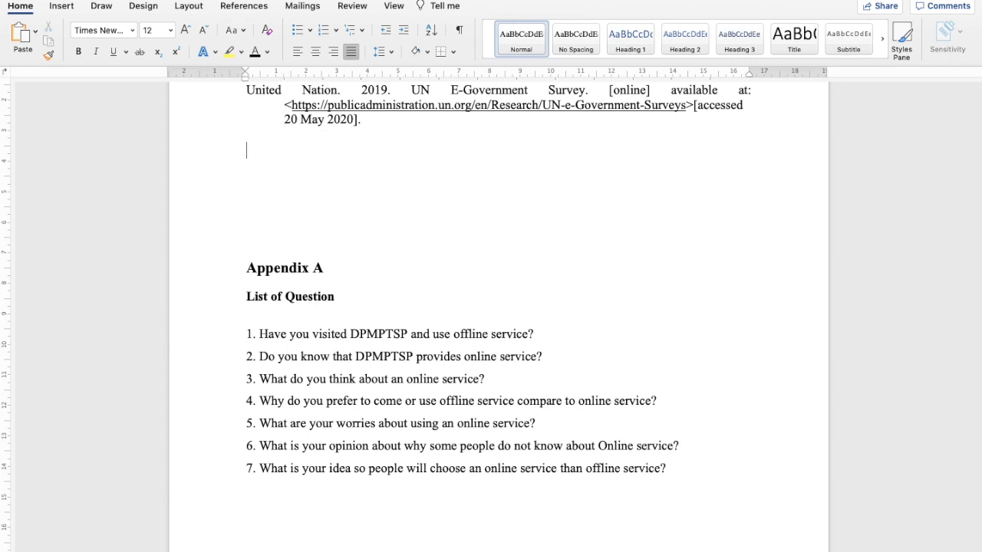
key("Down")
key("Down")
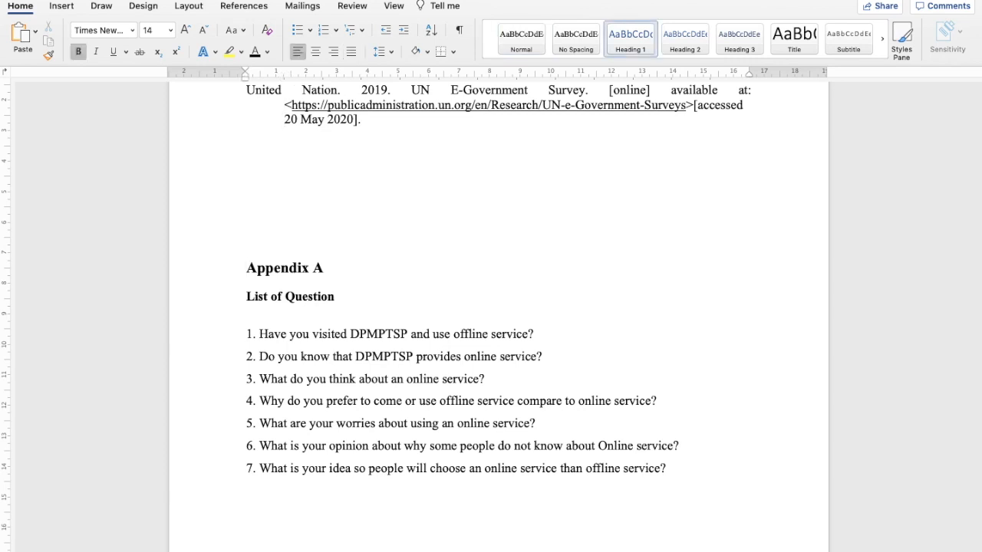
key("Return")
key("Return")
key("Return")
key("Return")
key("Return")
key("Return")
key("Return")
key("Return")
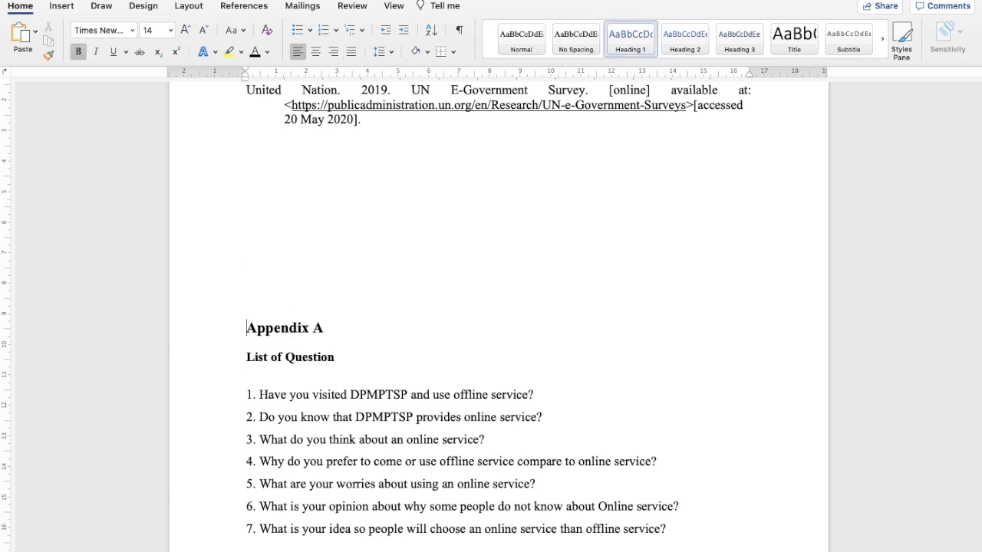
scroll(499, 306, "down", 10)
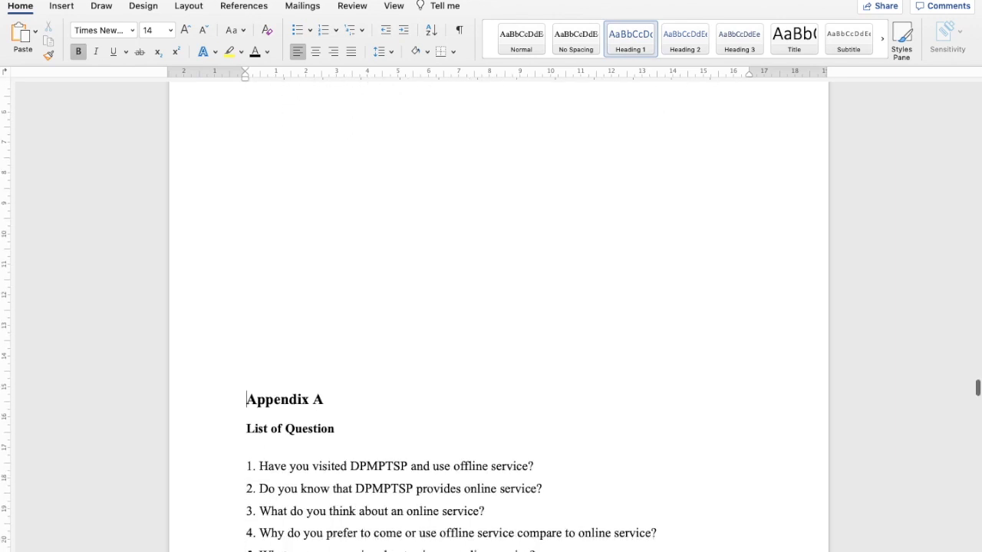
key("Return")
key("Return")
key("Return")
key("Return")
key("Return")
key("Return")
key("Return")
key("Return")
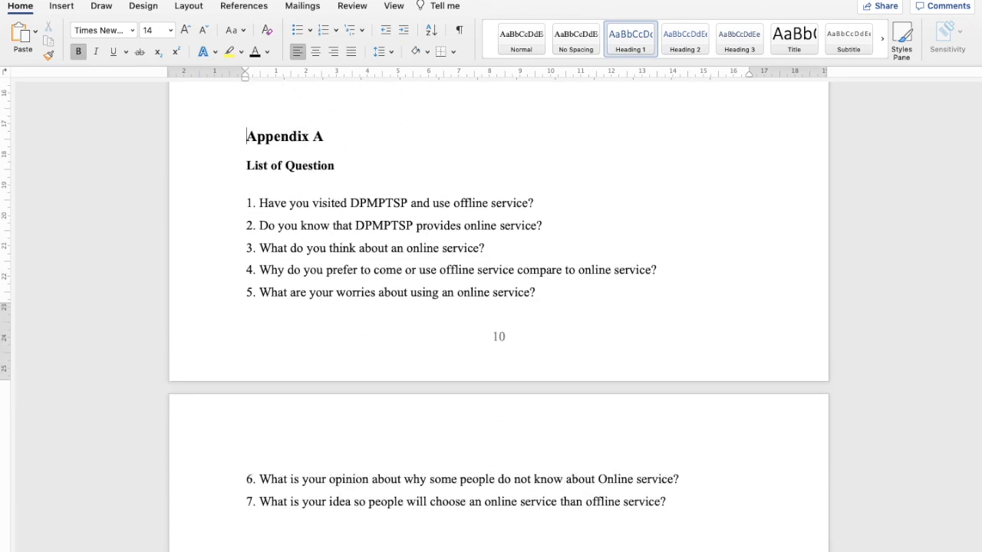
Remove part of the blank lines just inserted between the reference list and the Appendix A heading
key("BackSpace")
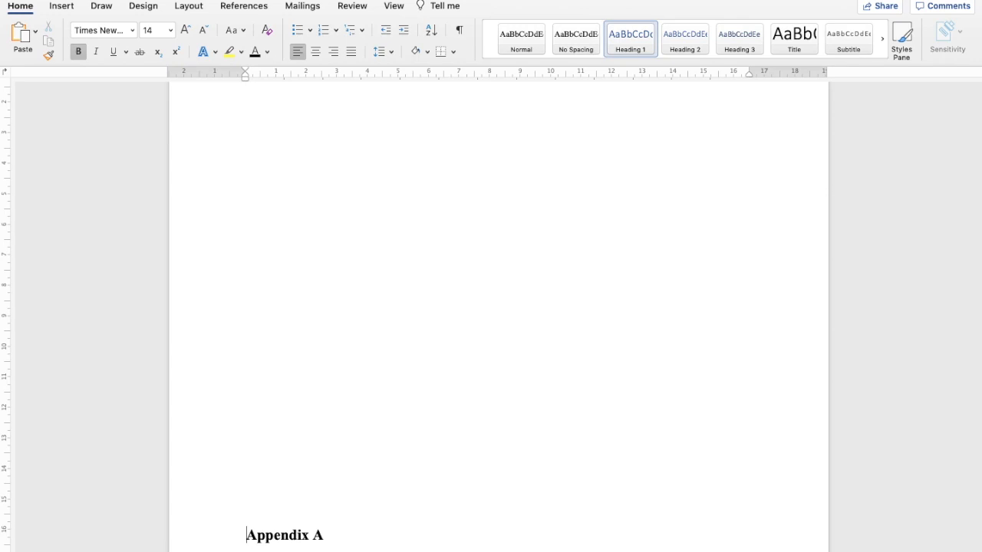
key("Up")
key("Up")
key("Up")
key("Up")
key("Up")
key("Up")
key("Up")
key("Up")
key("Up")
key("Up")
key("Up")
key("Up")
key("Up")
key("Up")
key("Up")
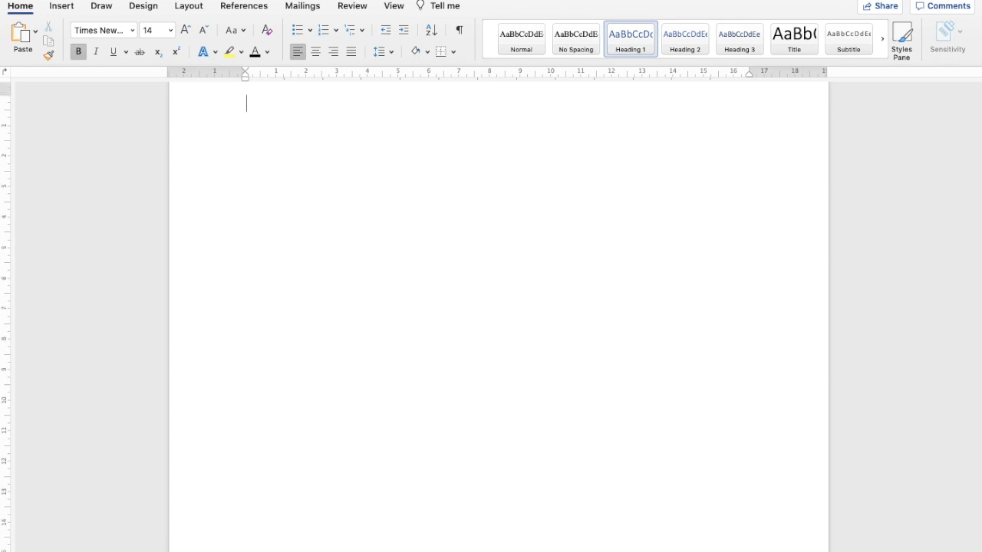
key("Down")
key("Down")
key("Down")
key("Down")
key("Down")
key("Down")
key("Down")
key("Down")
key("Down")
key("Down")
key("Down")
key("Down")
key("Down")
key("Down")
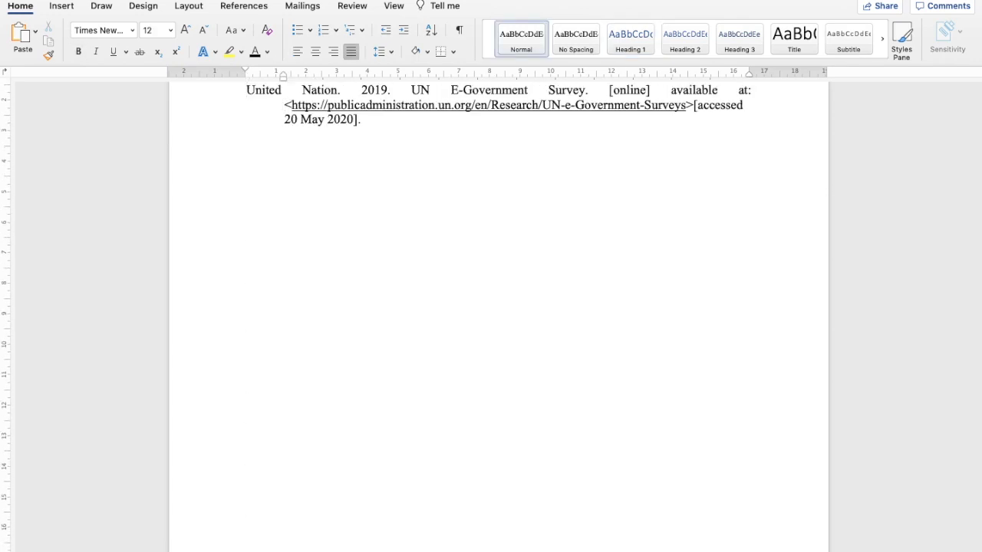
scroll(498, 317, "down", 2)
scroll(499, 317, "up", 1)
left_click(250, 499)
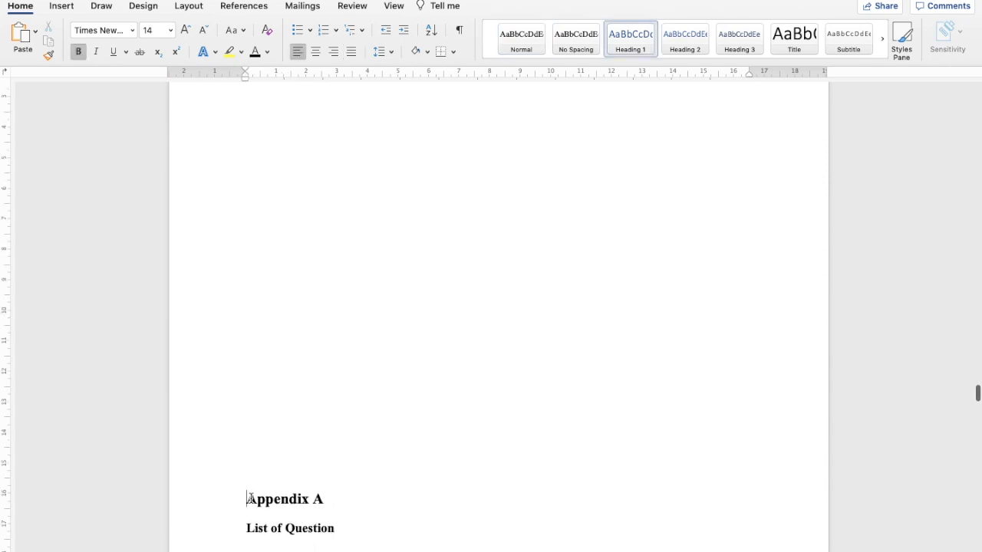
key("BackSpace")
key("BackSpace")
key("BackSpace")
key("BackSpace")
key("BackSpace")
key("BackSpace")
key("BackSpace")
key("BackSpace")
key("BackSpace")
key("BackSpace")
key("BackSpace")
key("BackSpace")
key("BackSpace")
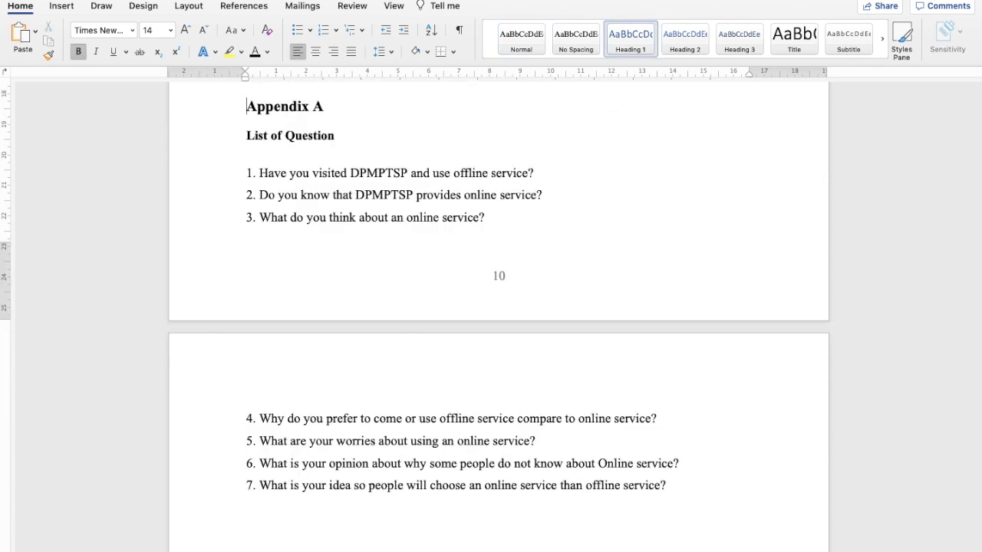
Try again to move Appendix A to the following page with more blank lines before its title
scroll(499, 307, "up", 10)
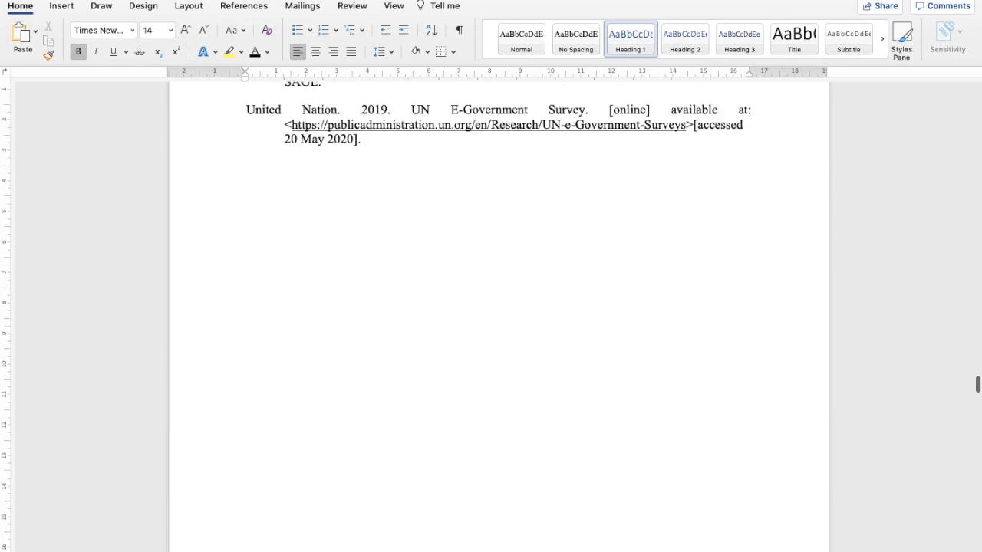
key("Return")
key("Return")
key("Return")
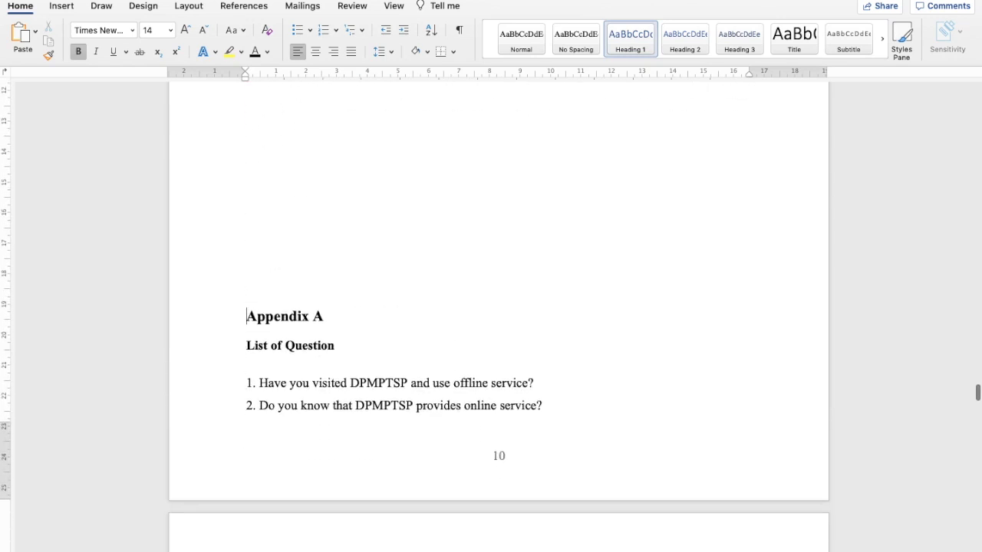
key("Return")
key("Return")
key("Return")
key("Return")
key("Return")
key("Return")
key("Return")
key("Return")
key("Return")
key("Return")
key("Return")
key("Return")
key("Return")
key("Return")
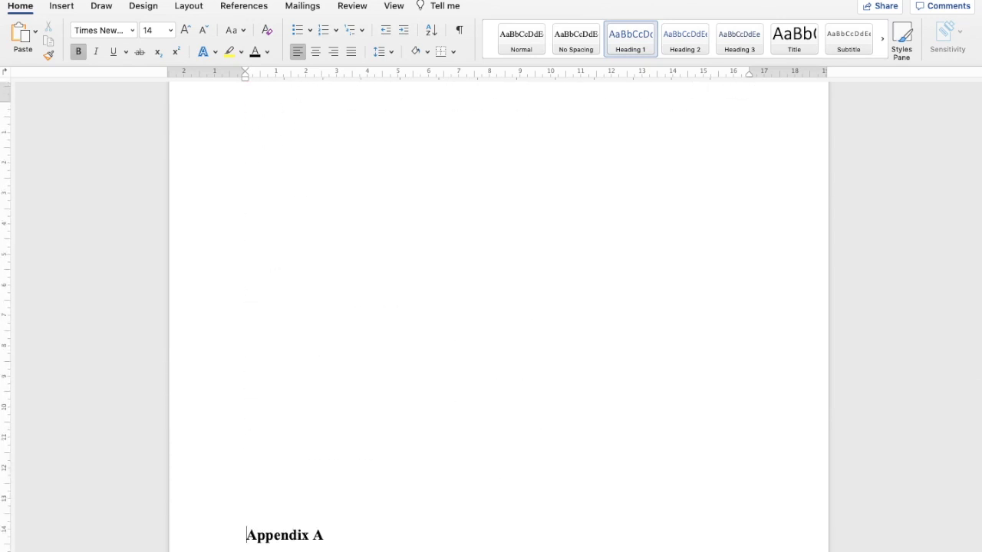
scroll(498, 307, "up", 2)
scroll(498, 306, "down", 3)
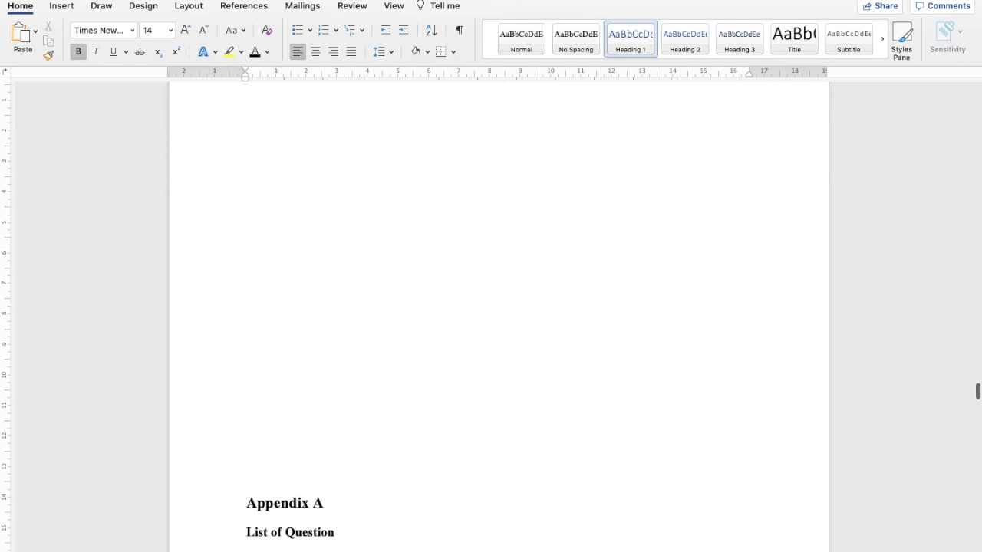
scroll(498, 307, "down", 10)
scroll(499, 306, "up", 4)
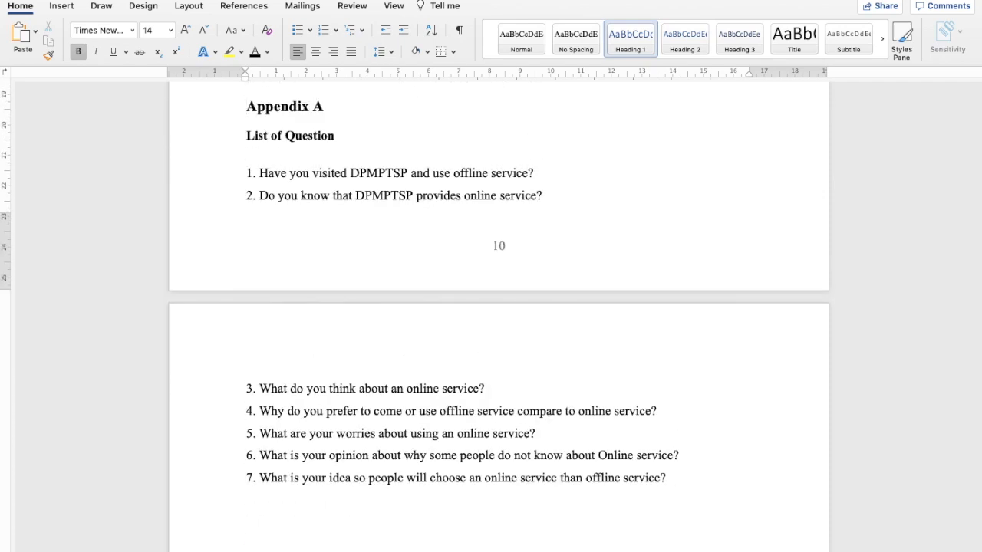
scroll(499, 307, "up", 5)
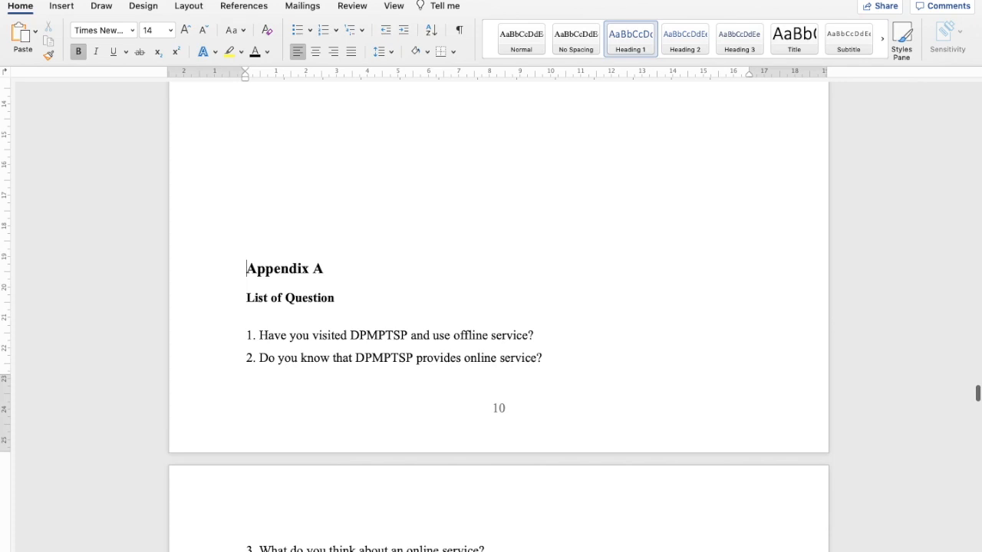
scroll(499, 307, "up", 5)
scroll(498, 306, "down", 1)
scroll(499, 307, "down", 5)
scroll(499, 307, "down", 3)
scroll(499, 307, "up", 5)
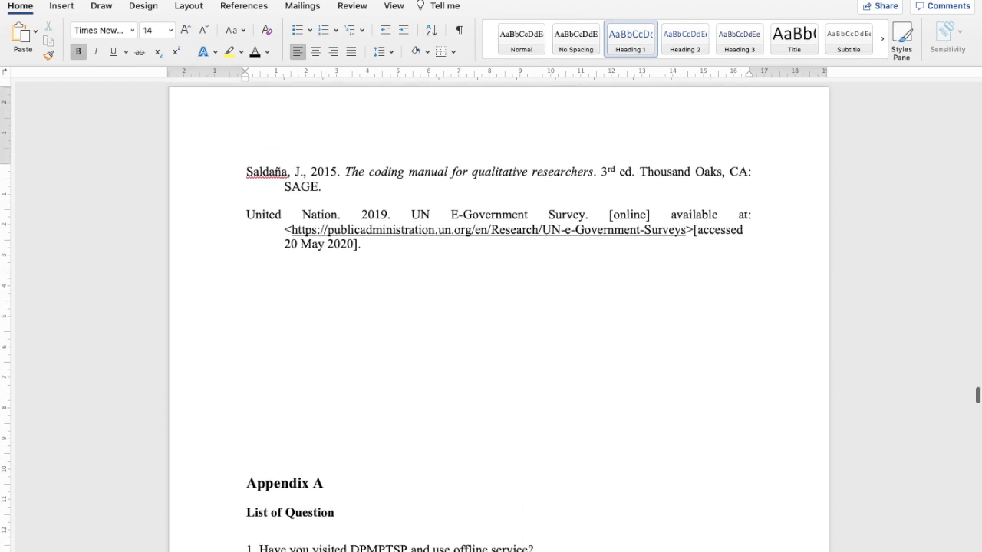
Delete the extra blank lines above Appendix A so the heading sits just below the last reference
scroll(498, 307, "down", 1)
key("BackSpace")
key("BackSpace")
key("BackSpace")
key("BackSpace")
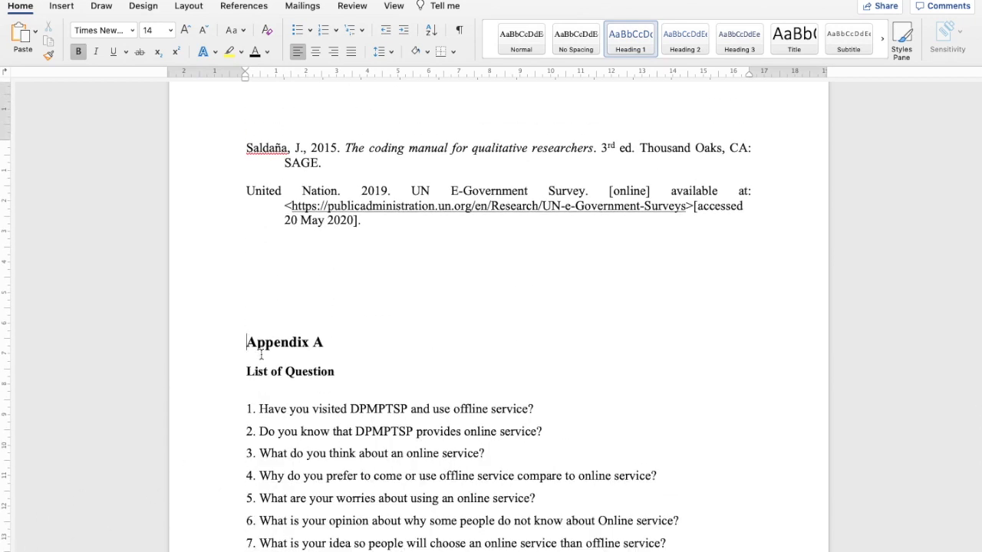
key("BackSpace")
scroll(371, 296, "down", 10)
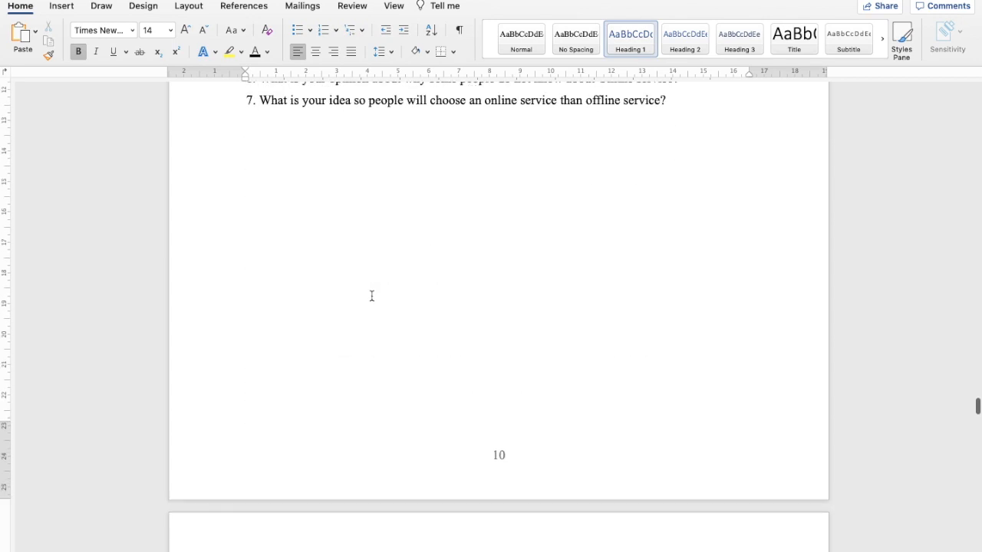
scroll(371, 295, "up", 4)
scroll(371, 295, "up", 8)
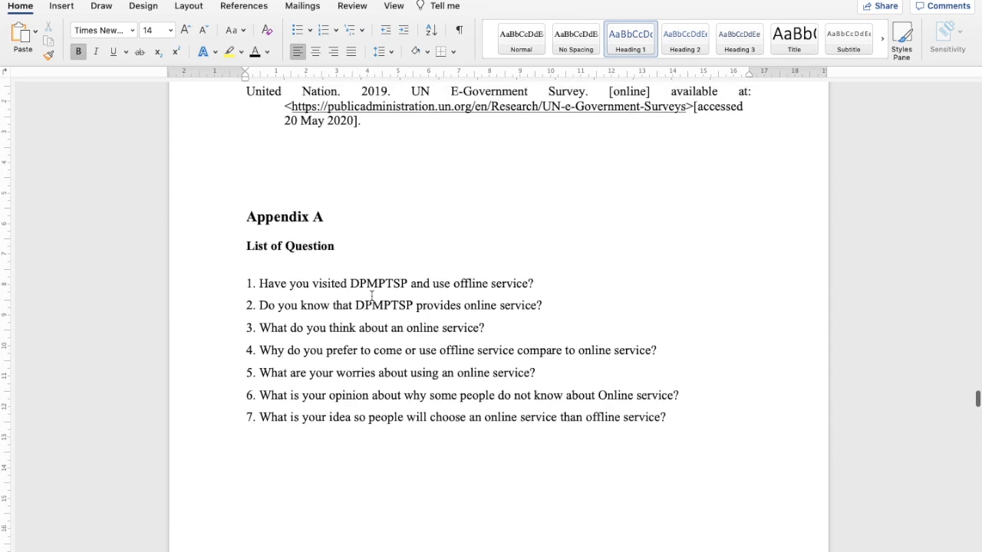
Apply the Heading 2 style to the Background subheading under Introduction
scroll(371, 295, "up", 10)
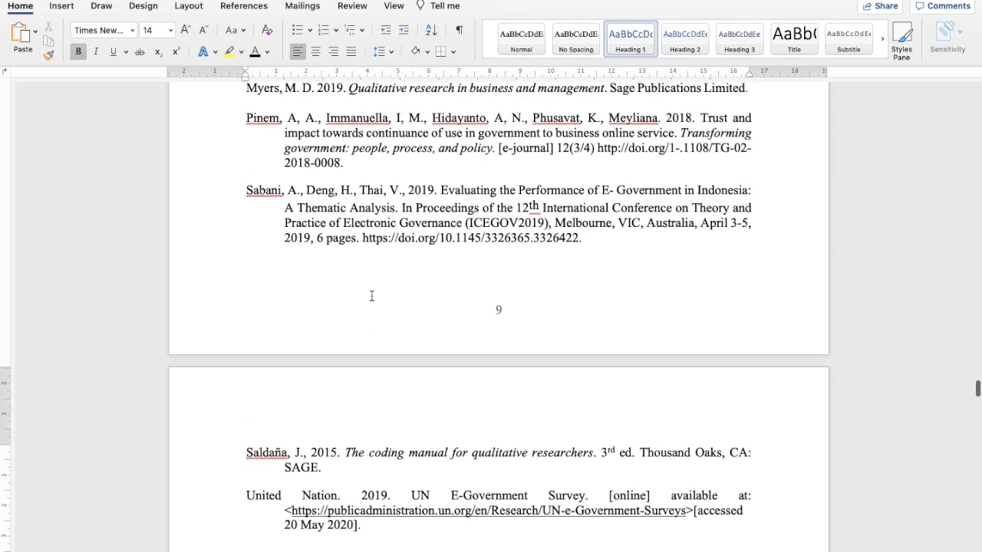
scroll(371, 295, "up", 15)
scroll(371, 295, "up", 20)
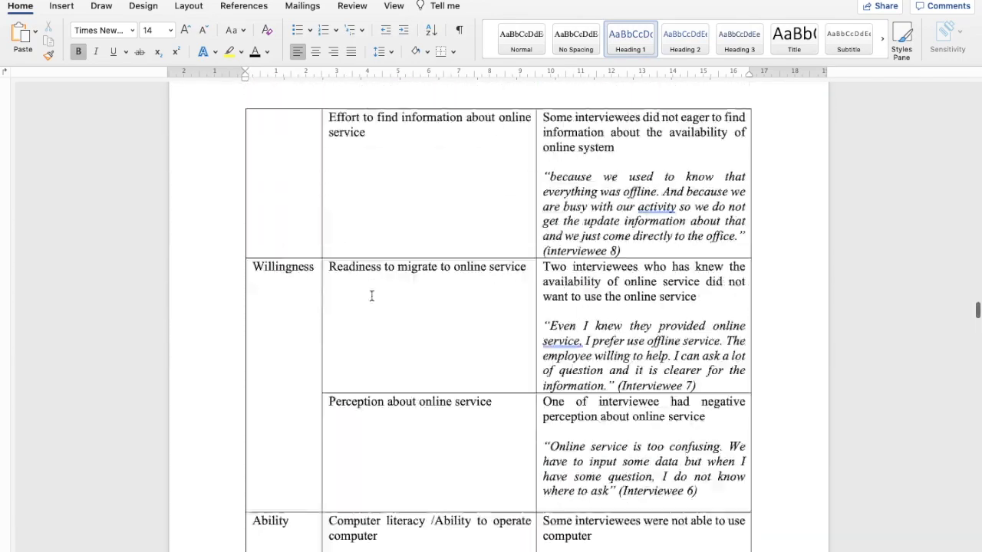
scroll(372, 295, "up", 5)
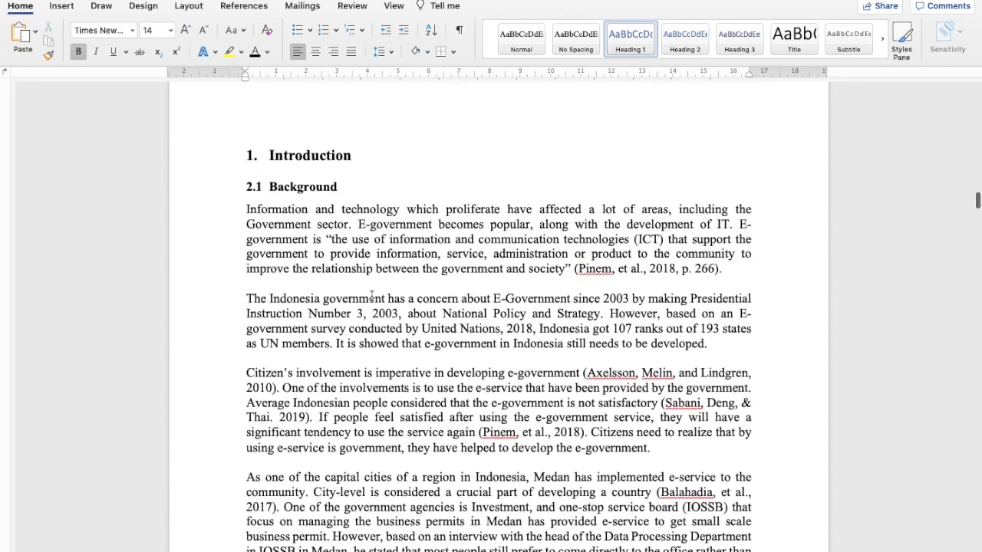
scroll(372, 295, "down", 4)
scroll(371, 295, "down", 1)
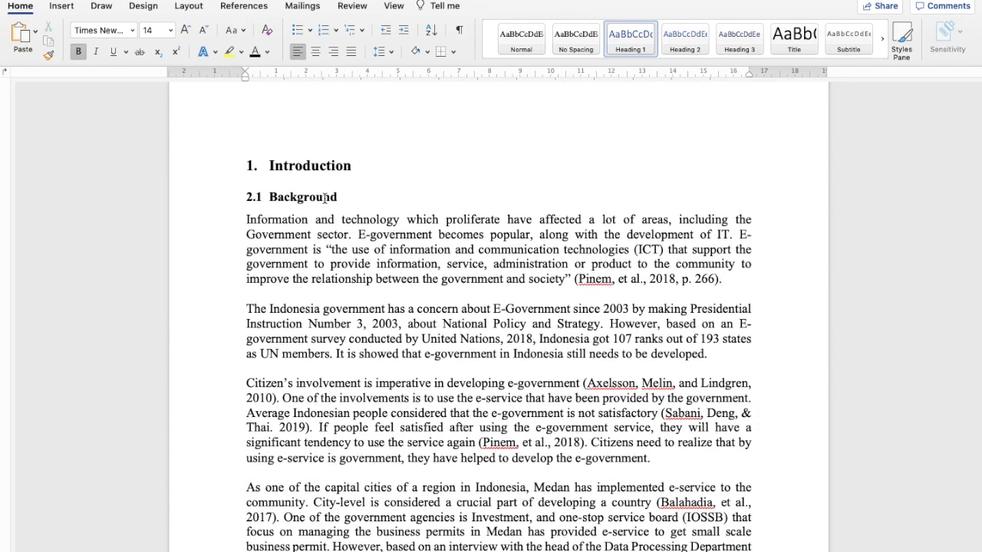
left_click(290, 197)
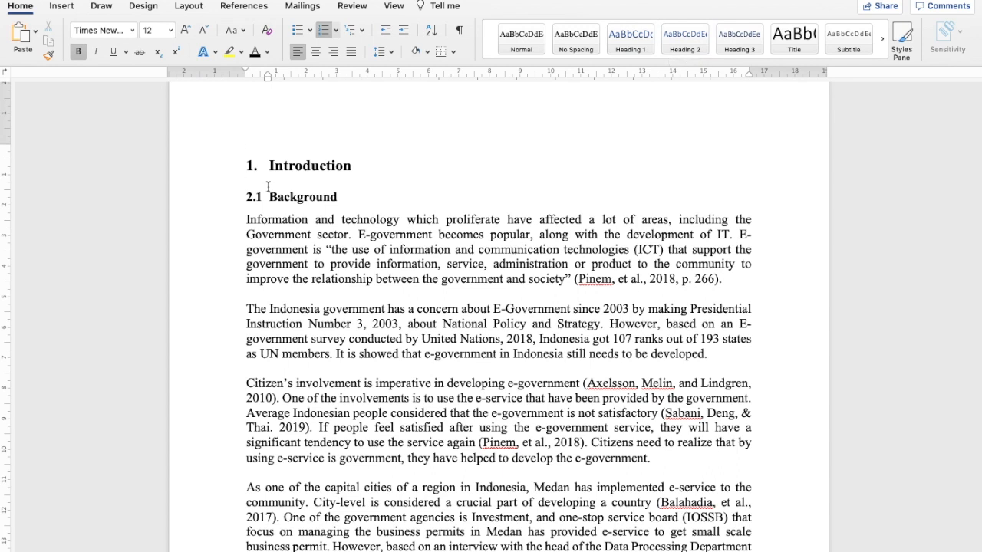
left_click_drag(271, 197, 338, 195)
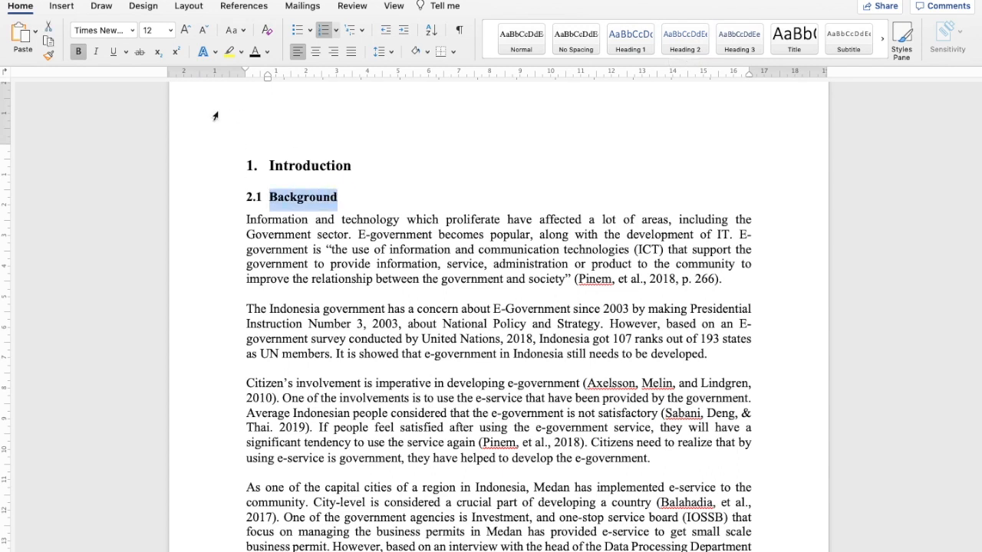
left_click(680, 38)
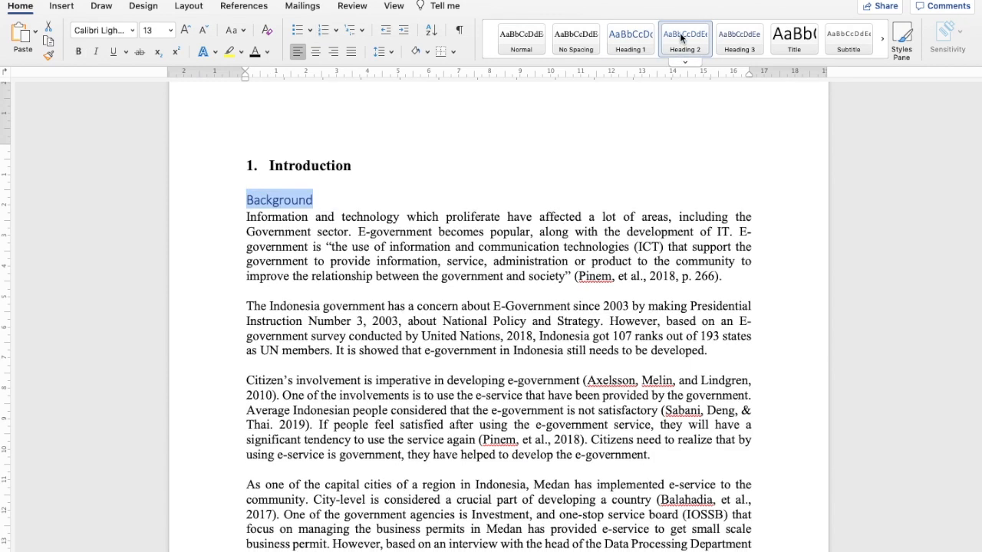
Format the Background subheading as Times New Roman, 12 pt and bold
left_click(131, 33)
left_click(127, 140)
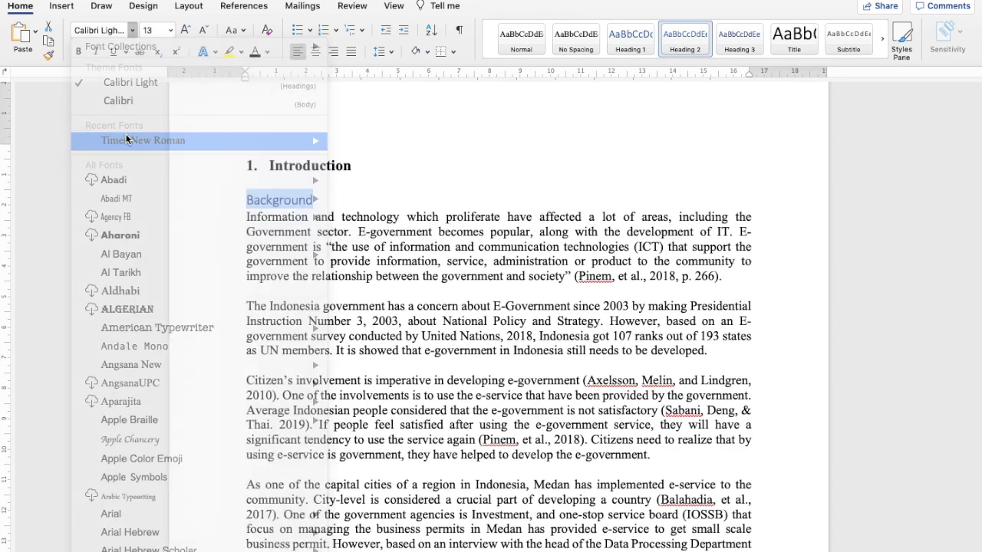
left_click(171, 30)
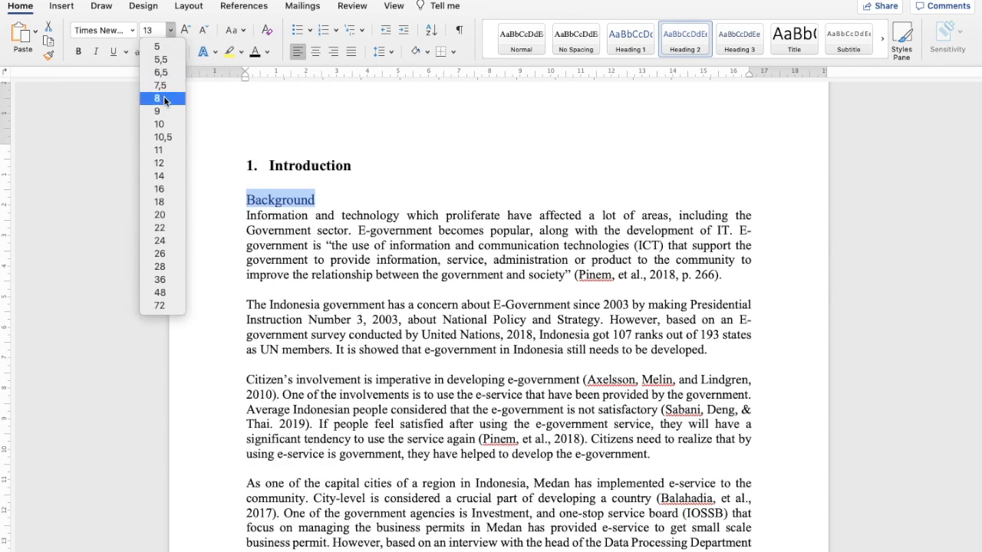
left_click(161, 164)
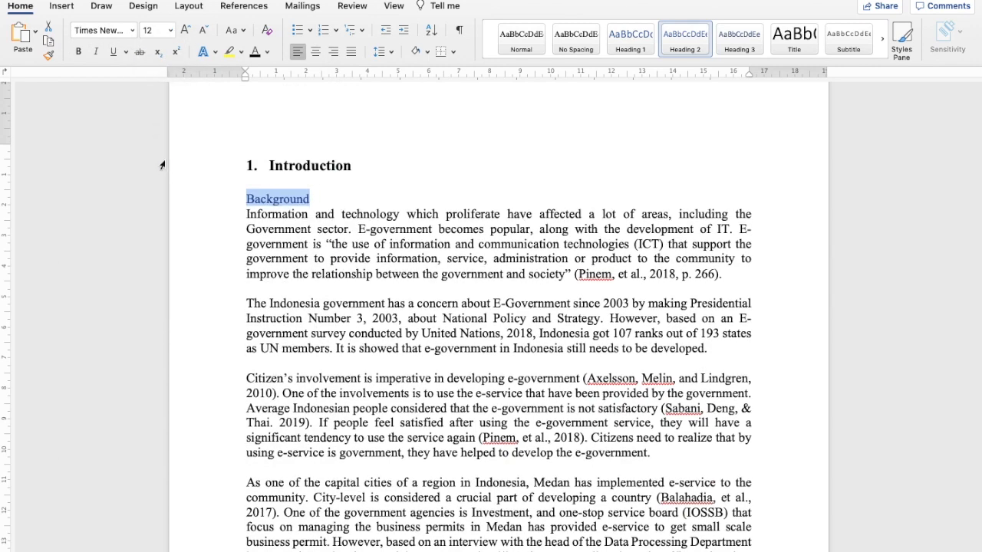
left_click(80, 53)
Number the Background subheading with the 1.1, 1.2, 1.3 format and make its text black
left_click(335, 30)
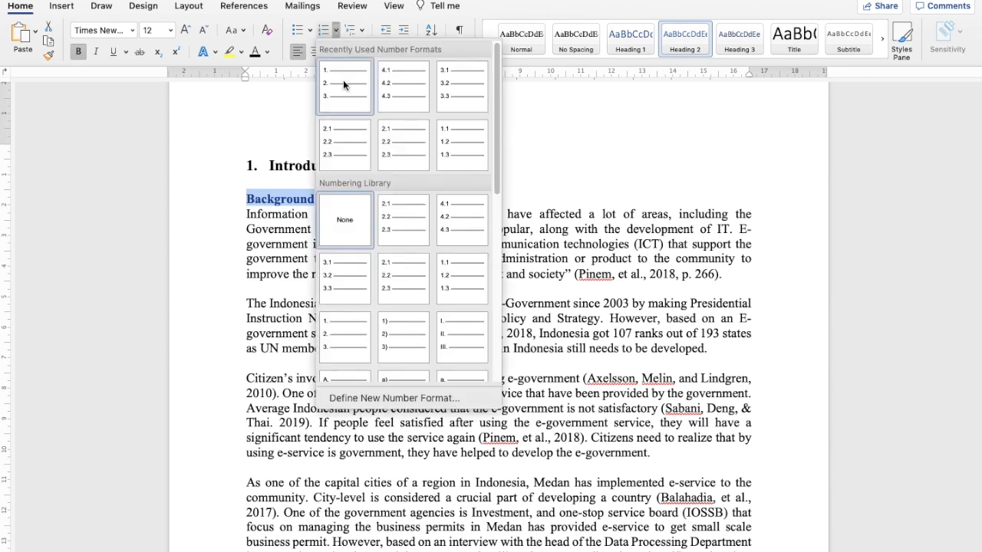
left_click(450, 143)
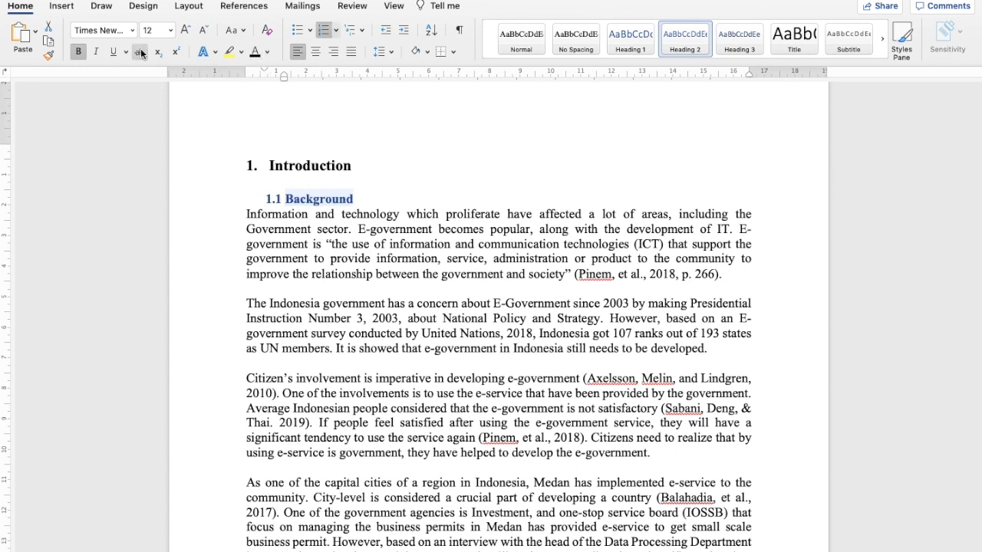
left_click(253, 51)
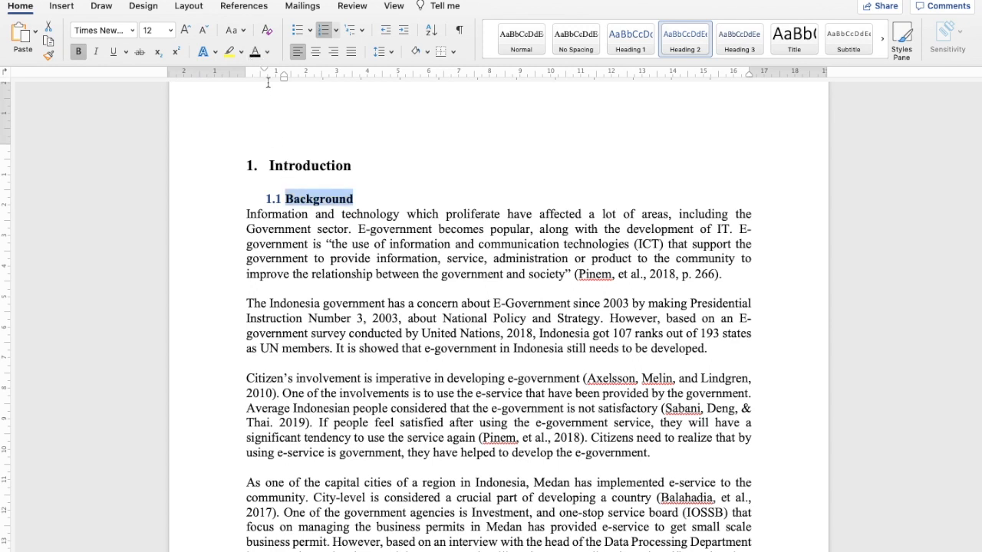
Align the Background subheading with the left margin, using 1.5 line spacing and a black number
left_click_drag(283, 76, 247, 72)
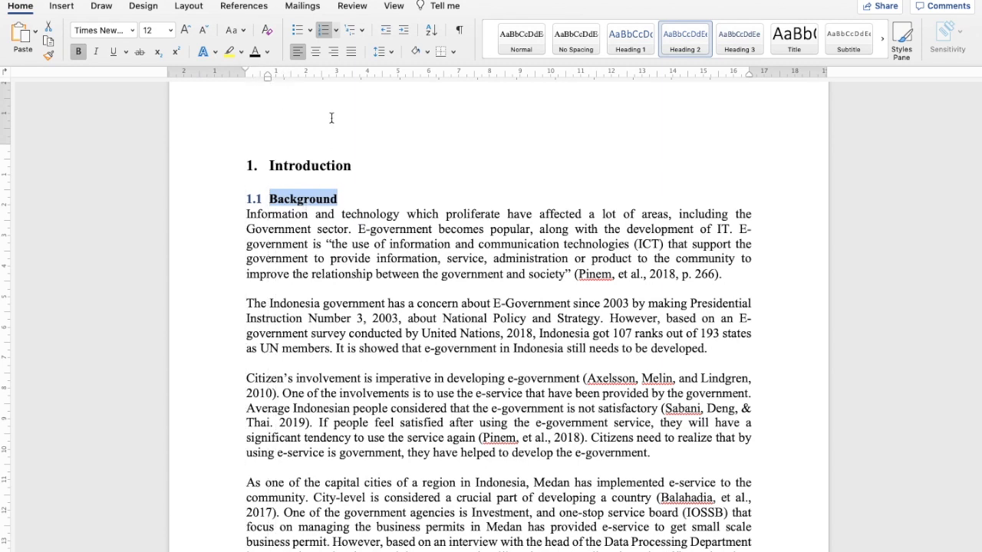
left_click(386, 52)
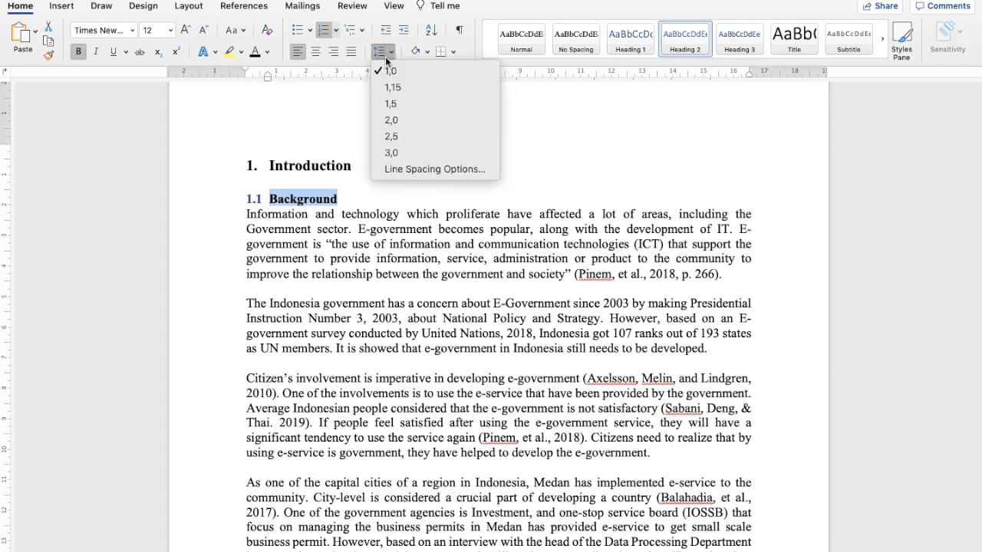
left_click(392, 103)
left_click(256, 200)
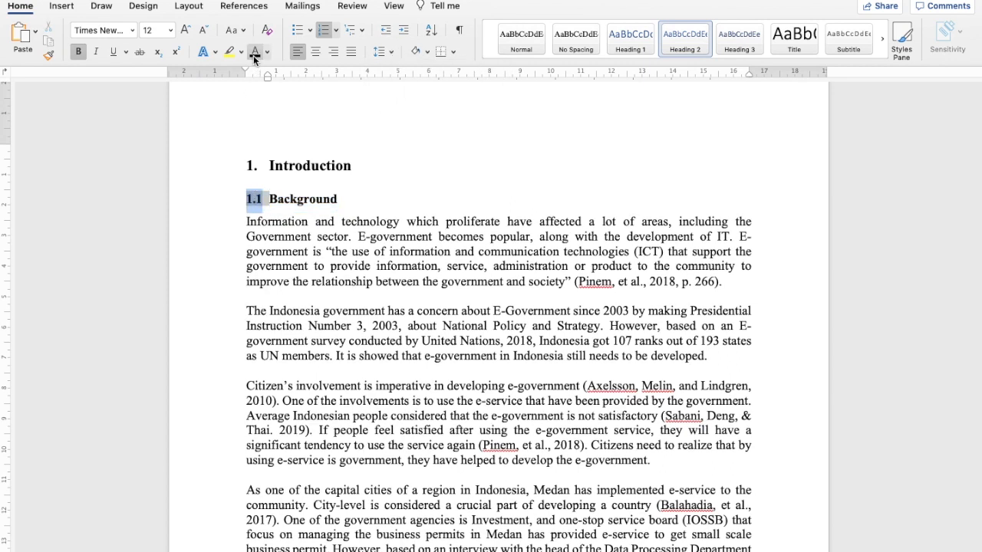
left_click(297, 203)
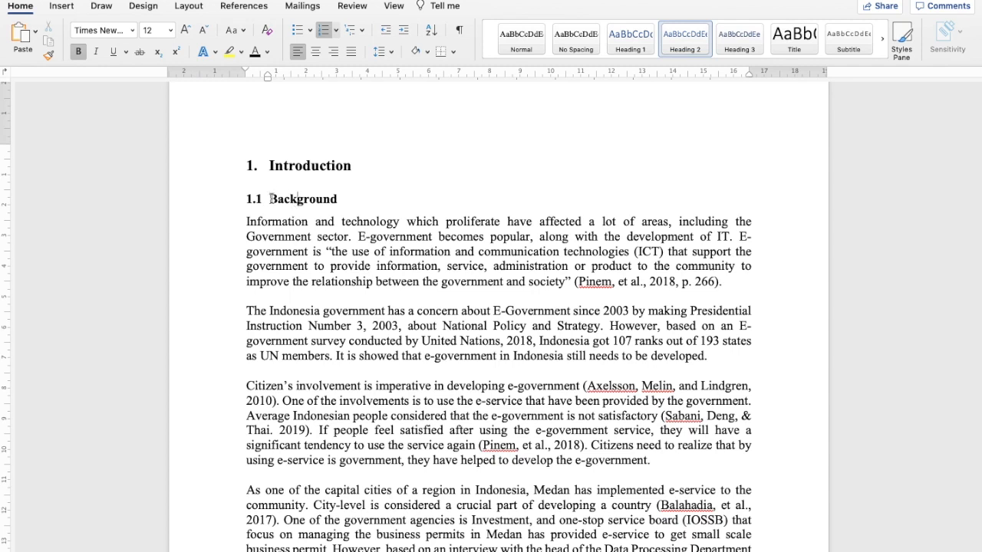
Copy the Background subheading's formatting onto the Research Problem subheading
left_click_drag(271, 199, 340, 197)
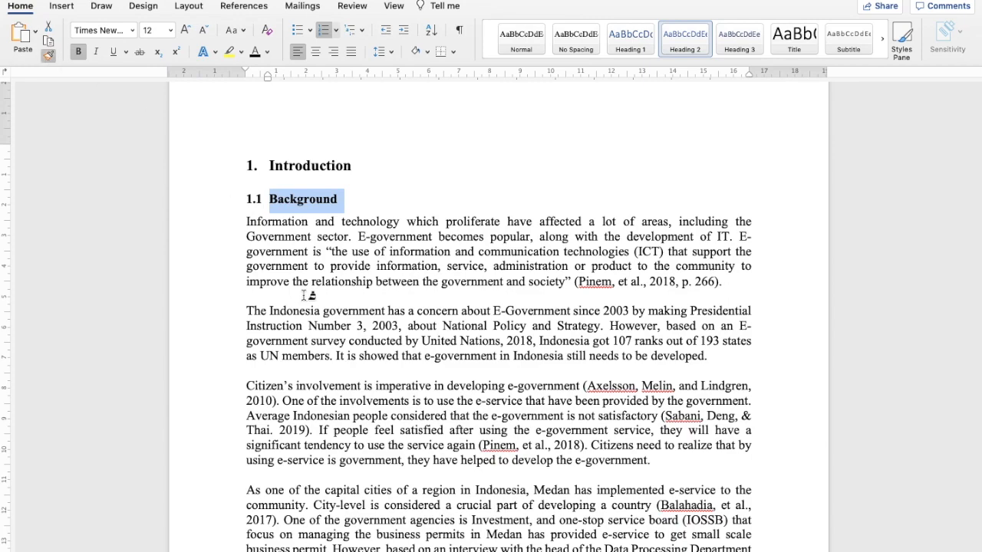
scroll(305, 296, "down", 10)
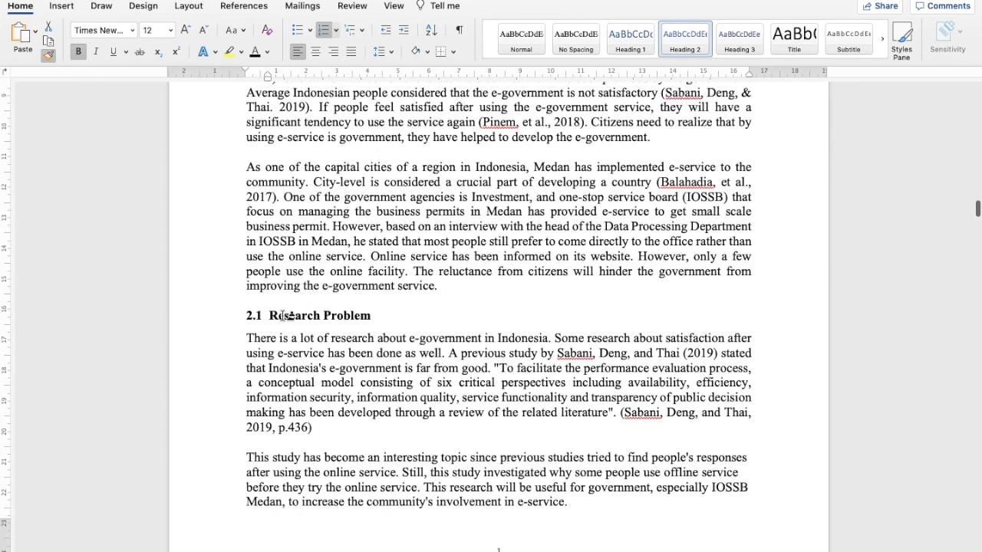
left_click_drag(274, 316, 376, 322)
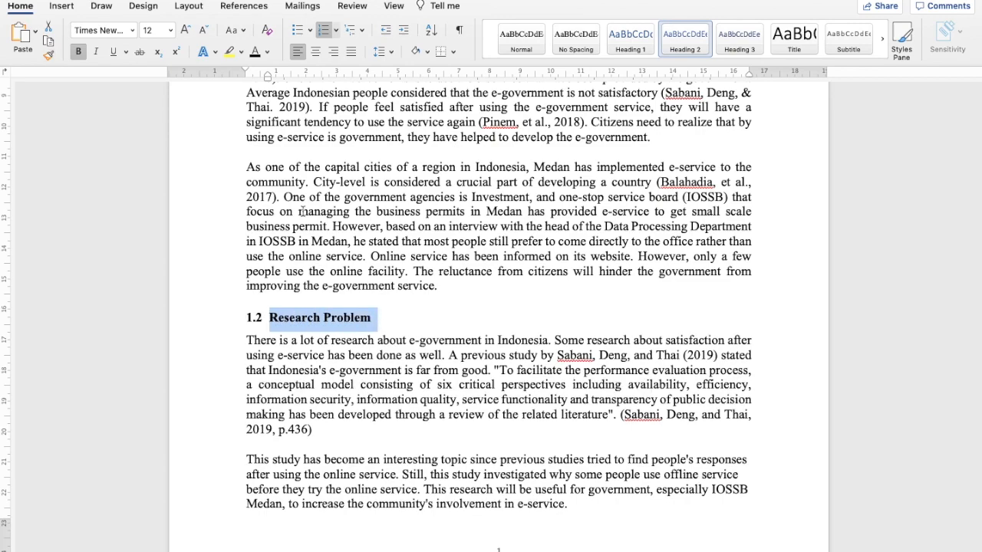
scroll(303, 212, "up", 8)
scroll(303, 212, "down", 4)
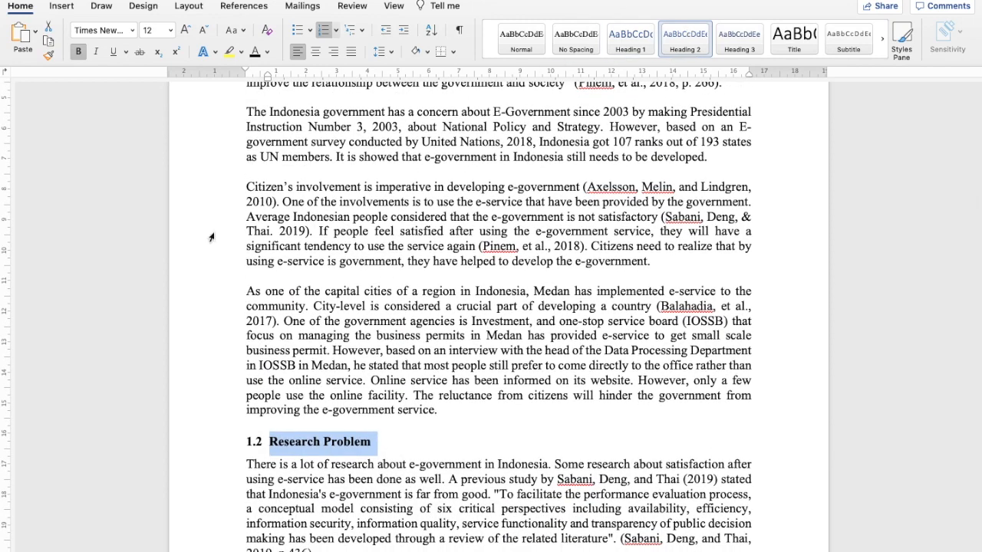
Copy the Research Problem subheading's formatting onto the Aim and Research Question and Delimitation of the Study subheadings
left_click(50, 54)
scroll(460, 286, "down", 10)
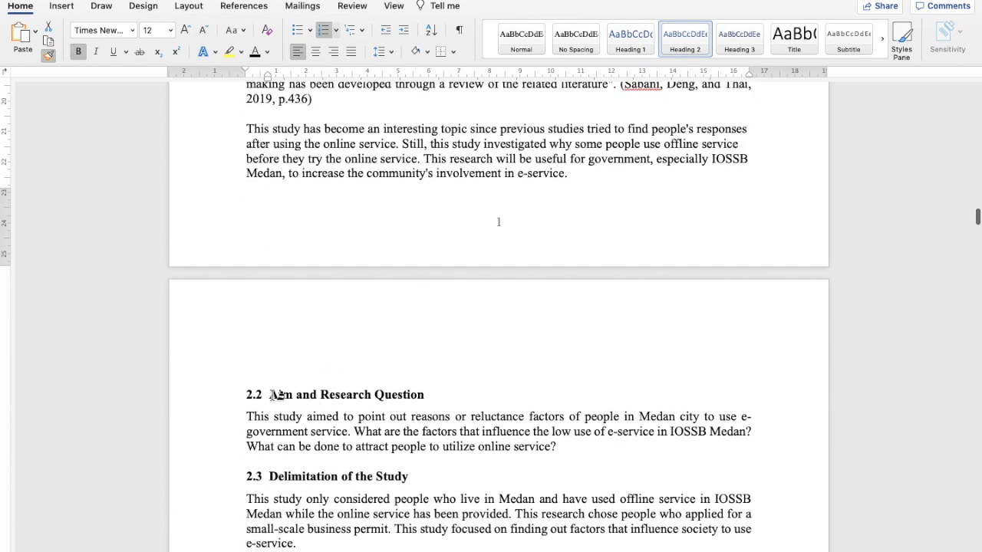
left_click_drag(276, 394, 421, 398)
left_click(48, 55)
scroll(444, 376, "down", 4)
left_click_drag(268, 292, 423, 293)
Apply the Heading 2 style to the Data Collection Method subheading, formatted as Times New Roman, 12 pt, bold and black
scroll(337, 261, "down", 10)
scroll(336, 261, "down", 8)
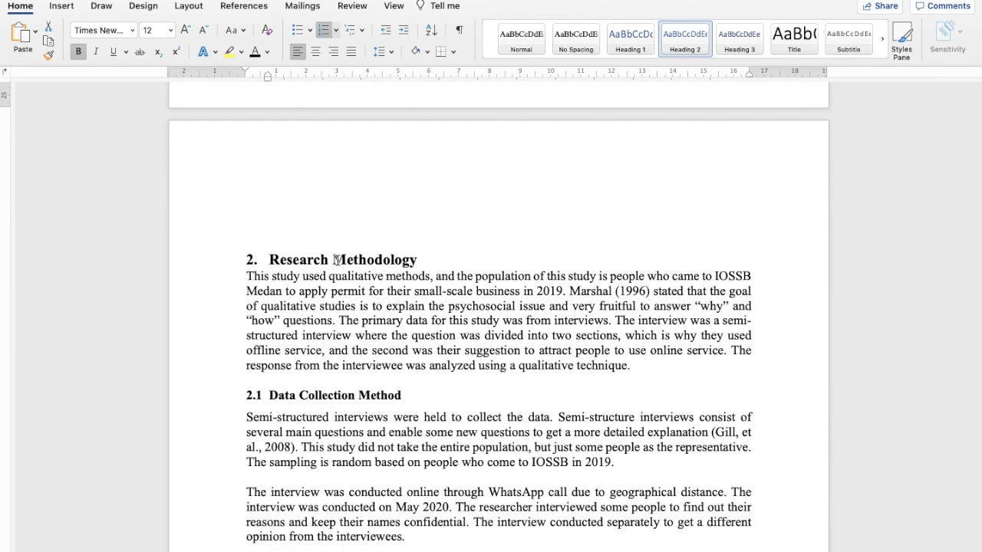
left_click(283, 396)
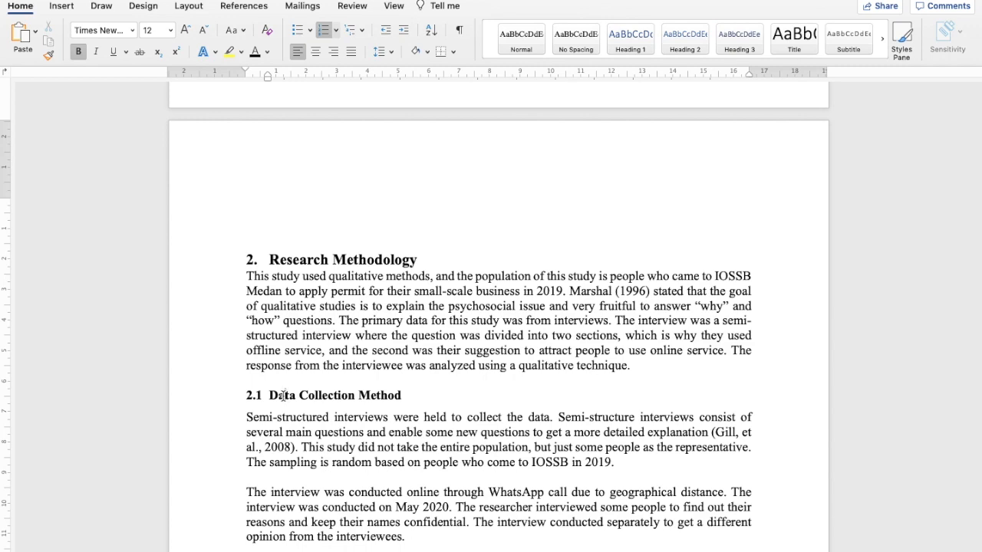
left_click_drag(269, 396, 407, 396)
left_click(679, 38)
left_click(132, 30)
left_click(108, 141)
left_click(170, 30)
left_click(158, 175)
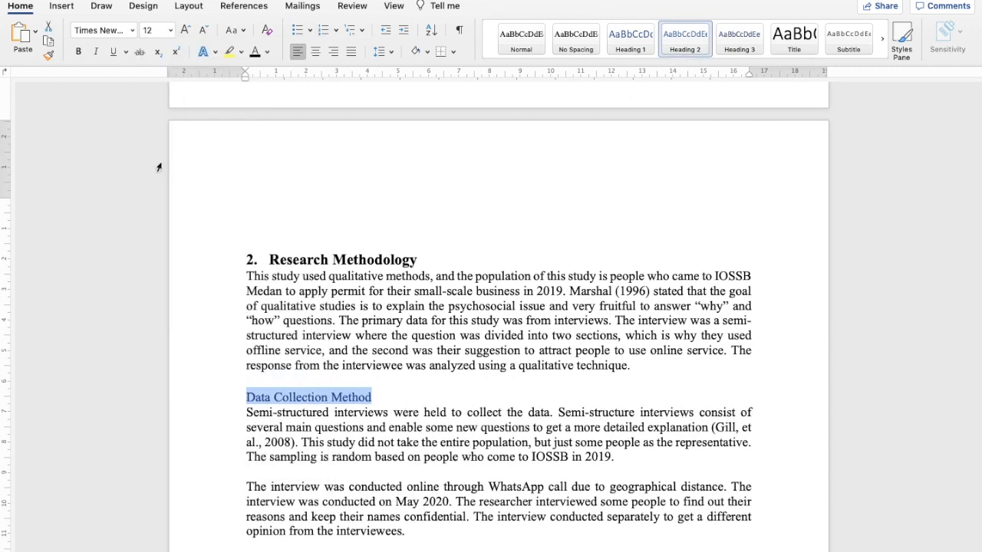
left_click(77, 52)
Number the Data Collection Method subheading with the 2.1, 2.2, 2.3 format and align it with the left margin
left_click(334, 30)
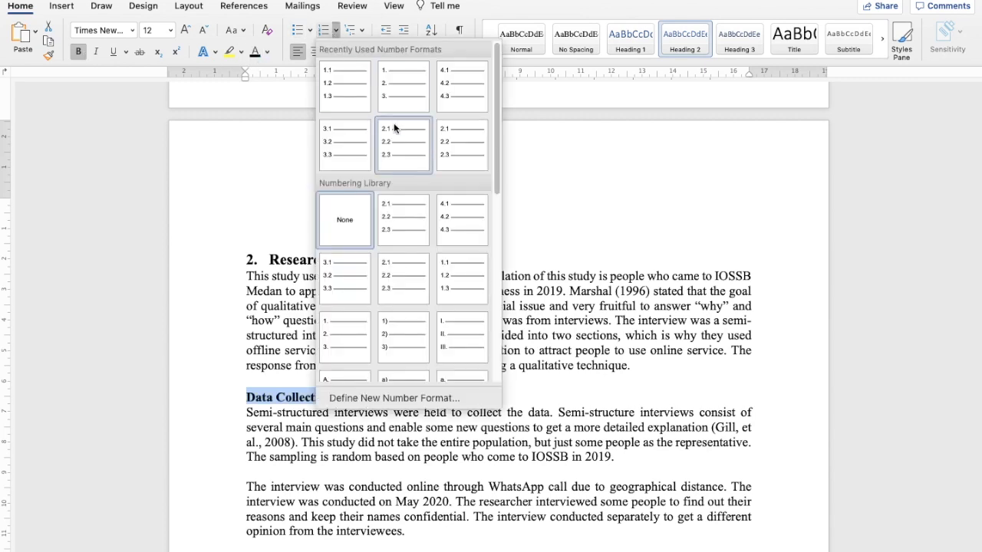
left_click(393, 125)
left_click_drag(282, 77, 245, 70)
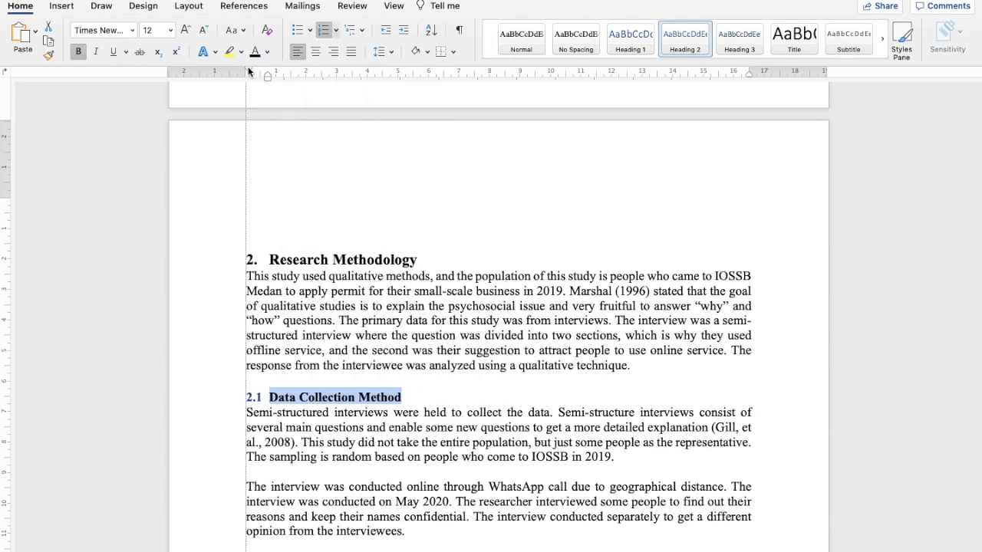
Make the Data Collection Method number black and copy the subheading's formatting onto Data Collection Strategy: Sample Size Selection
left_click_drag(269, 396, 402, 397)
scroll(384, 384, "down", 5)
left_click_drag(269, 364, 532, 364)
left_click_drag(269, 200, 401, 200)
left_click(48, 55)
left_click_drag(269, 363, 539, 365)
scroll(539, 366, "up", 2)
scroll(297, 260, "down", 1)
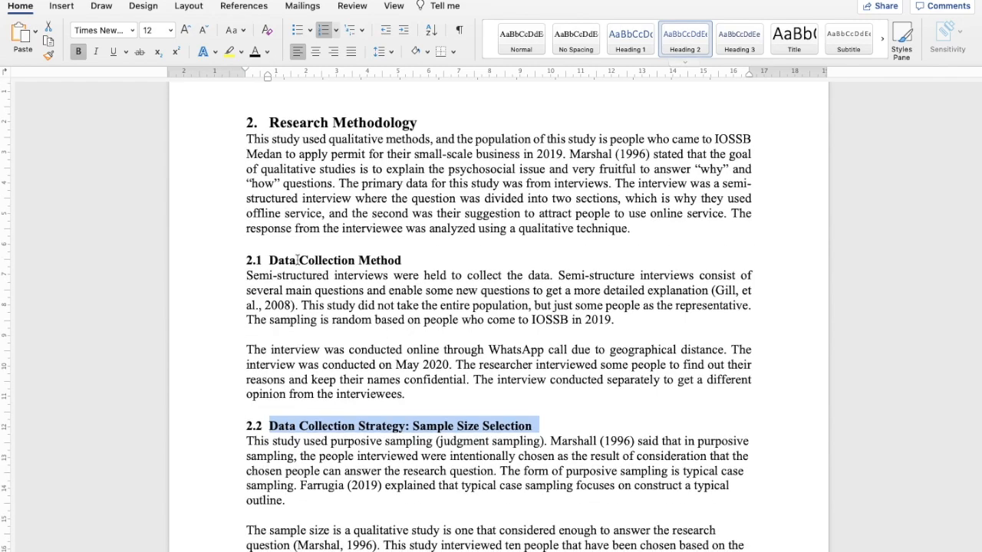
Copy the same subheading formatting onto the remaining Research Methodology subheadings, ending with Research Ethics
scroll(322, 345, "down", 5)
left_click_drag(269, 349, 402, 350)
scroll(394, 258, "down", 5)
scroll(394, 258, "down", 10)
left_click_drag(269, 155, 362, 154)
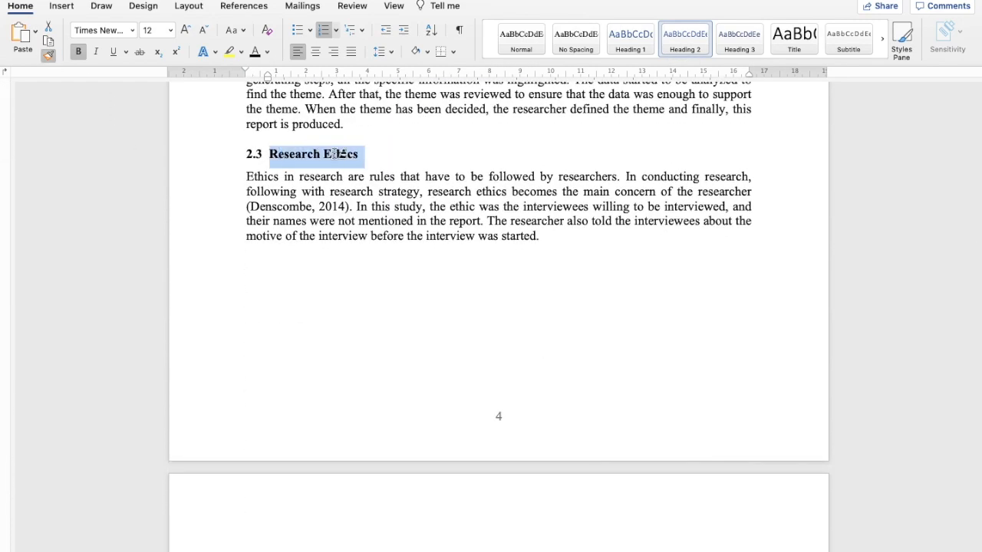
Delete the extra blank lines above the Result heading so it starts at the top of its page
scroll(351, 153, "down", 10)
left_click(246, 257)
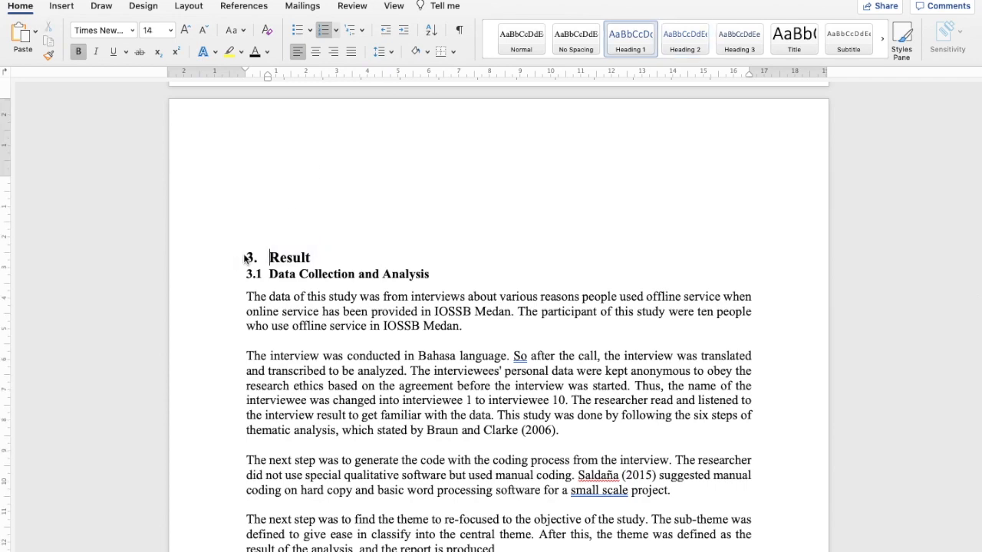
left_click(250, 221)
key("BackSpace")
key("BackSpace")
key("BackSpace")
key("BackSpace")
scroll(499, 345, "down", 3)
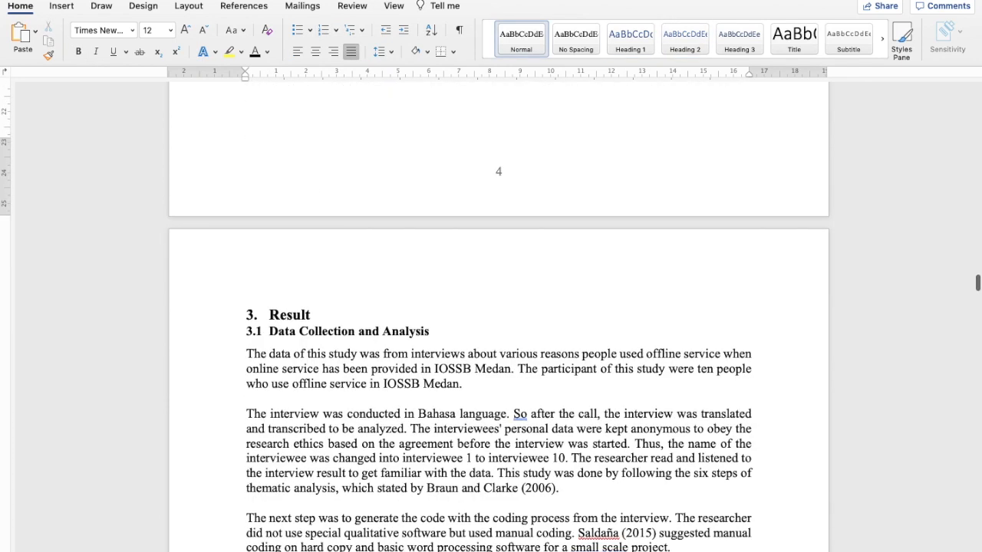
Apply the Heading 2 style to the Data Collection and Analysis subheading, formatted as Times New Roman, 12 pt, bold and black
left_click_drag(269, 236, 424, 236)
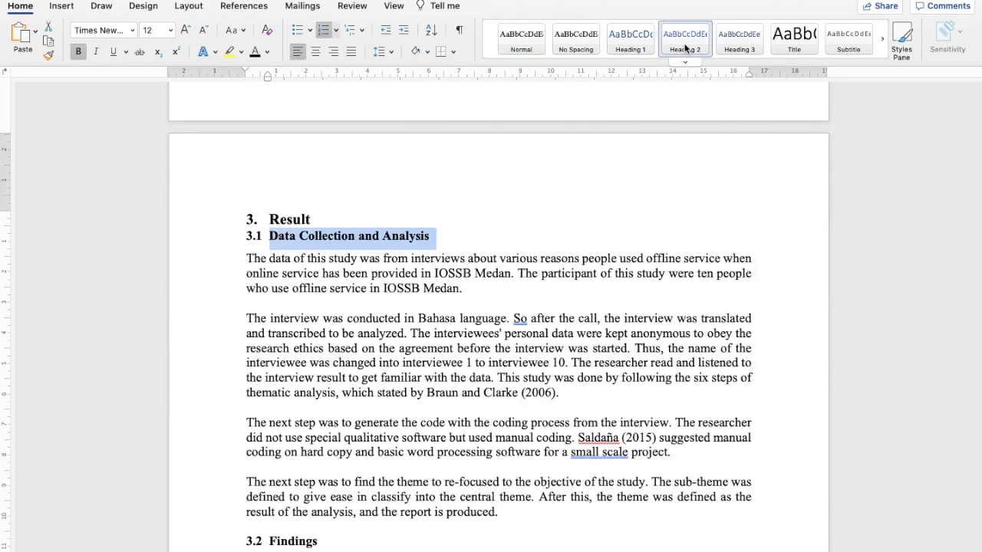
left_click(669, 45)
left_click(132, 30)
left_click(158, 147)
left_click(170, 30)
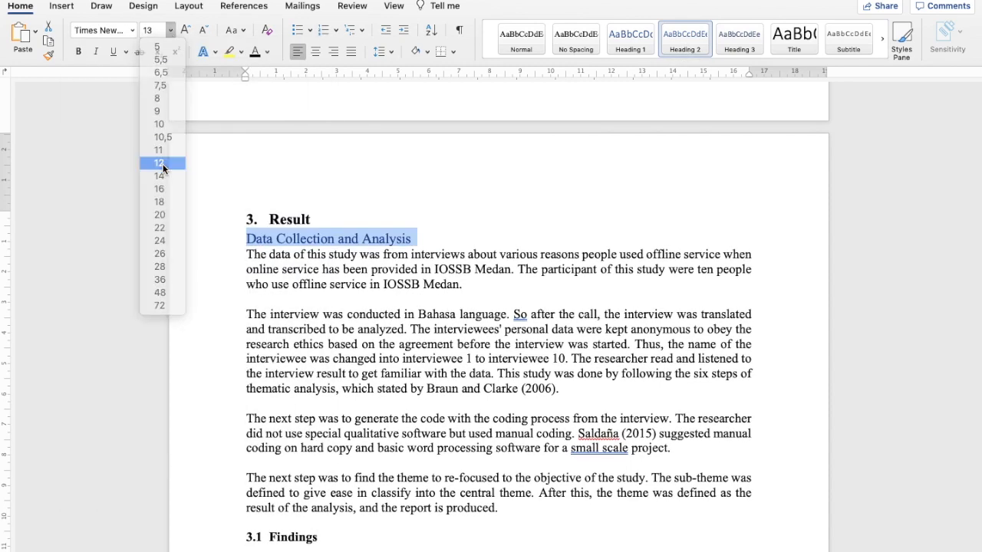
left_click(158, 162)
left_click(78, 52)
Number the Data Collection and Analysis subheading with the 3.1, 3.2, 3.3 format and align it with the left margin
left_click(343, 29)
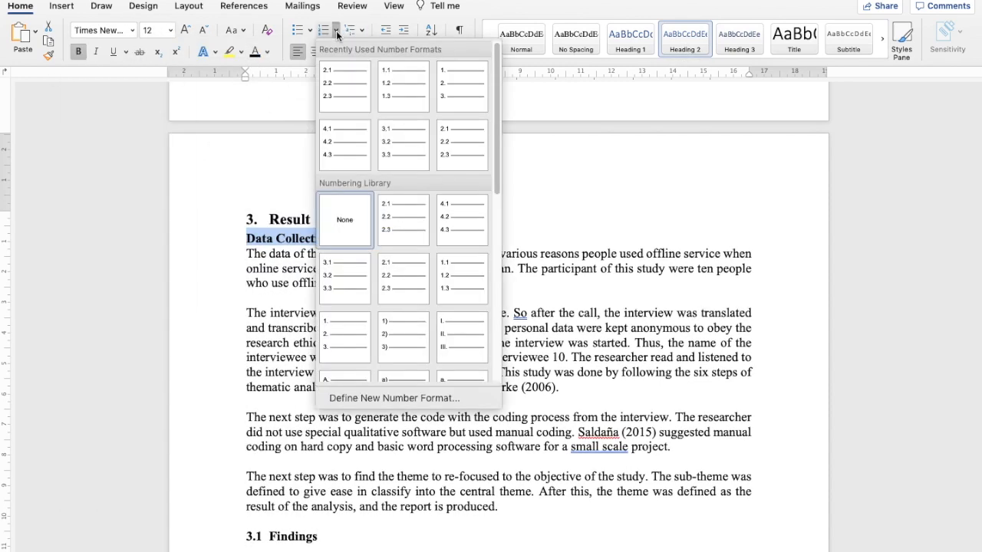
left_click(400, 147)
left_click_drag(284, 78, 268, 81)
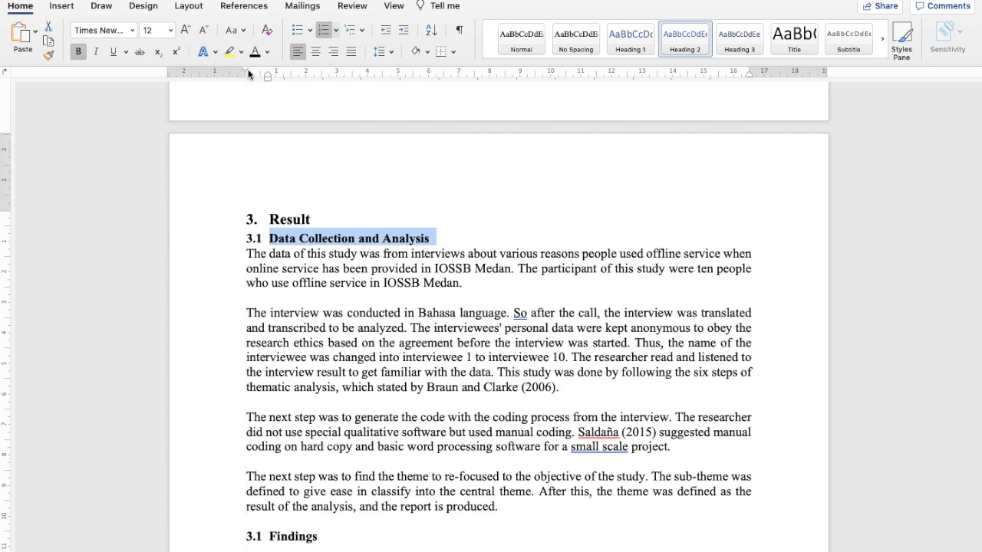
Copy the Data Collection and Analysis subheading's formatting onto the Findings subheading
left_click(48, 51)
scroll(464, 440, "down", 5)
left_click_drag(270, 304, 318, 305)
scroll(307, 213, "down", 20)
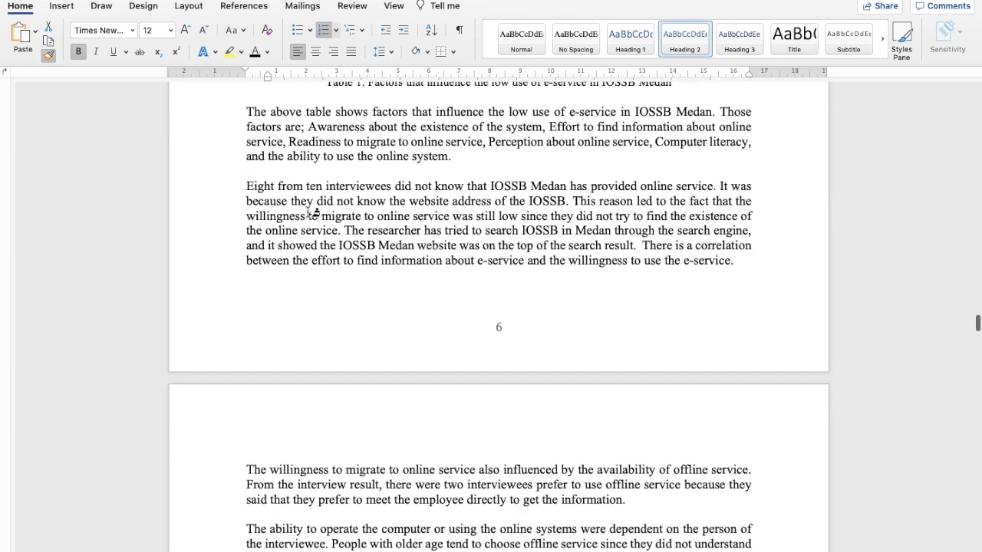
right_click(272, 387)
left_click(250, 299)
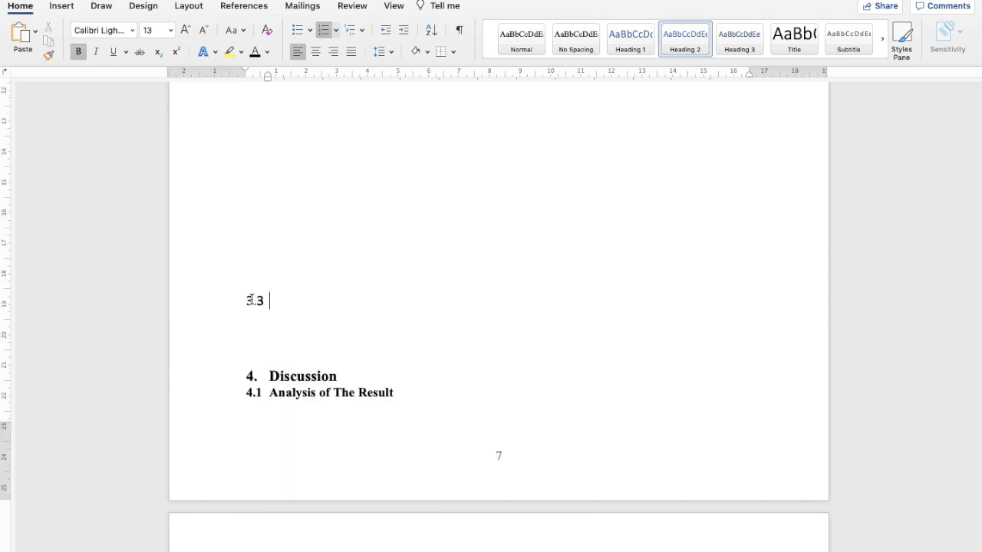
key("super+z")
Delete the blank lines above the Discussion heading to bring it closer to the end of the Result section
left_click_drag(245, 362, 248, 349)
left_click(248, 345)
key("BackSpace")
key("BackSpace")
key("BackSpace")
key("BackSpace")
key("BackSpace")
key("BackSpace")
key("BackSpace")
scroll(250, 339, "up", 5)
key("BackSpace")
key("BackSpace")
key("BackSpace")
key("BackSpace")
key("BackSpace")
key("BackSpace")
key("BackSpace")
key("BackSpace")
key("BackSpace")
key("BackSpace")
key("BackSpace")
key("BackSpace")
key("BackSpace")
key("BackSpace")
key("BackSpace")
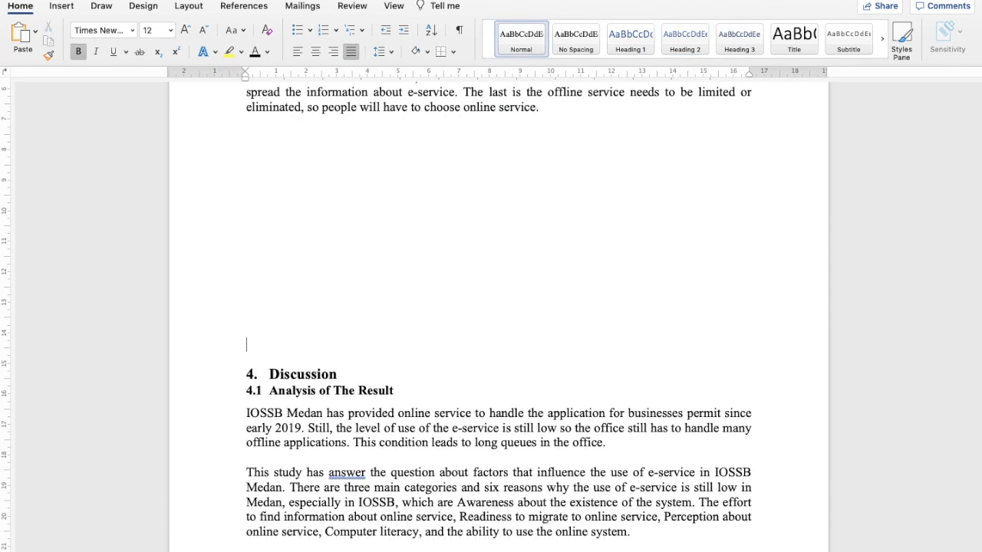
scroll(498, 307, "up", 4)
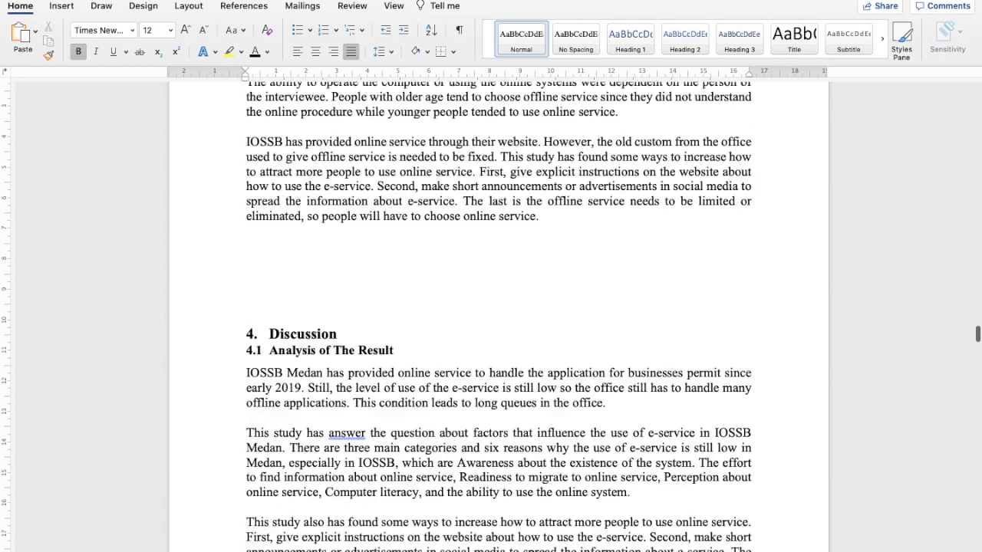
scroll(498, 306, "down", 3)
Insert blank lines above the Discussion heading until it starts at the top of the next page
key("Return")
key("Return")
key("Return")
key("Return")
key("Return")
key("Return")
key("Return")
key("Return")
key("Return")
key("Return")
key("Return")
key("Return")
key("Return")
key("Return")
key("Return")
key("Return")
key("Return")
key("Return")
key("Return")
key("Return")
key("Return")
key("Return")
key("Return")
key("Return")
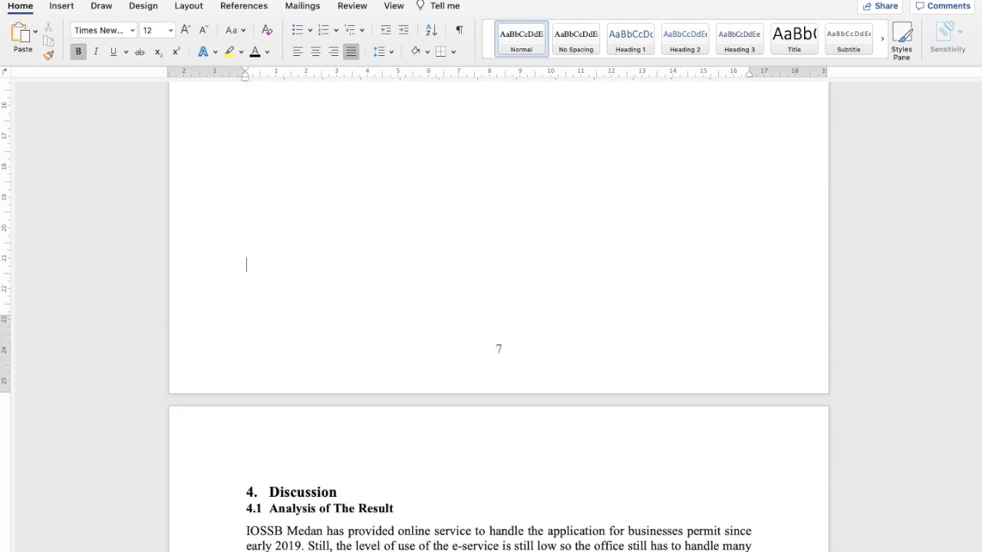
Apply the Heading 2 style to the Analysis of The Result subheading, formatted as Times New Roman, 12 pt, bold and black
scroll(499, 307, "down", 3)
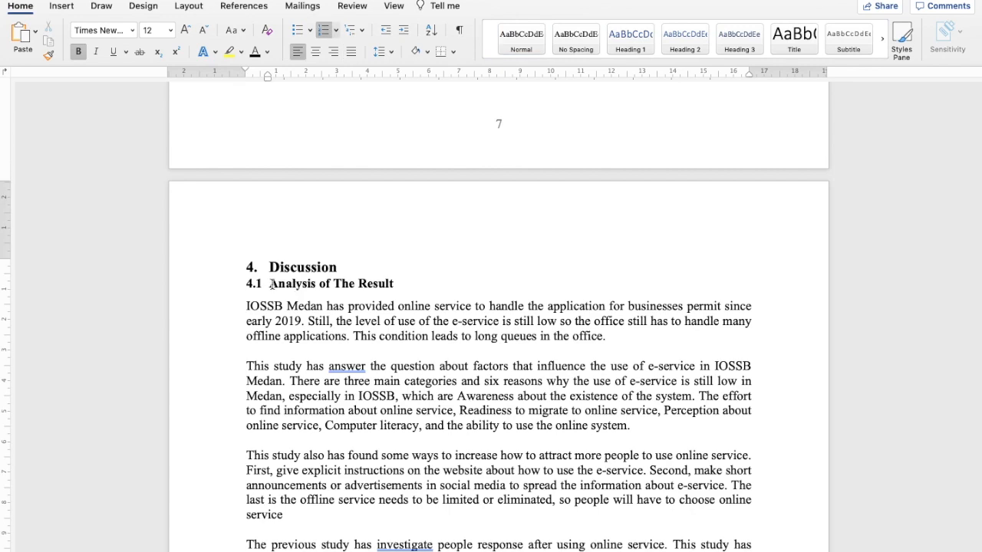
left_click_drag(270, 283, 394, 285)
left_click(685, 39)
left_click(104, 30)
left_click(131, 138)
left_click(170, 29)
left_click(159, 149)
key("super+b")
Number the Analysis of The Result subheading with the 4.1, 4.2, 4.3 format and align it with the left margin
left_click(335, 29)
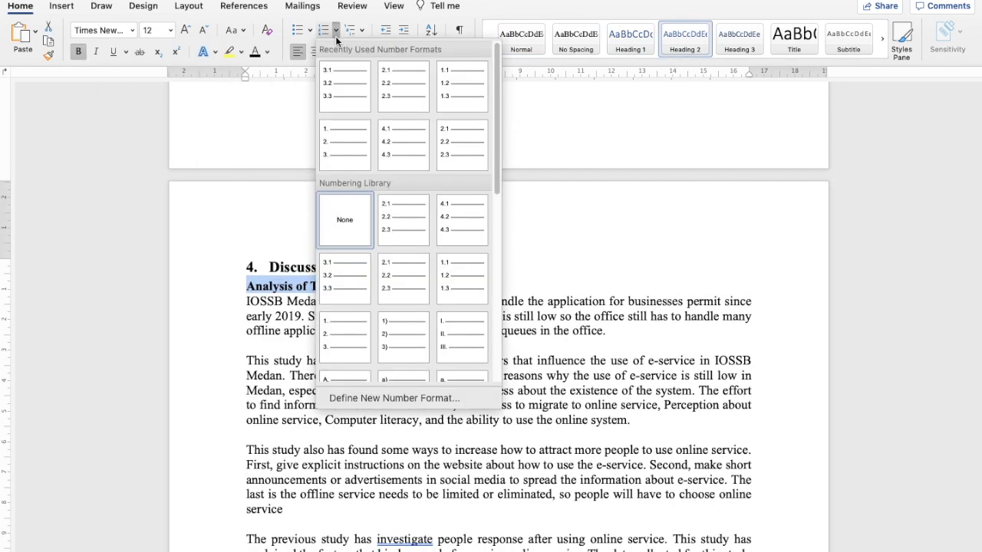
left_click(404, 145)
left_click_drag(283, 76, 255, 83)
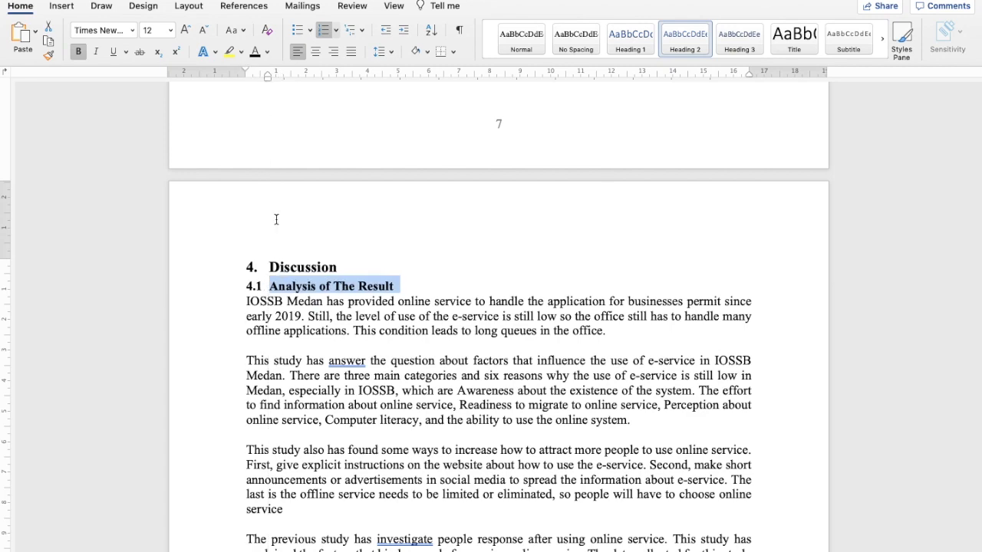
Copy the Analysis of The Result subheading's formatting onto the Future Research subheading
left_click(49, 55)
scroll(469, 353, "down", 10)
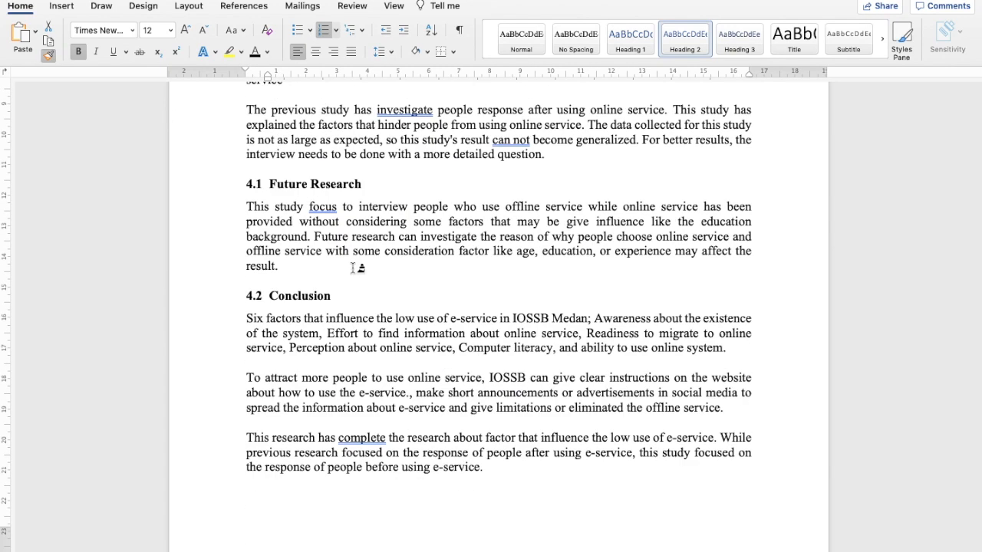
left_click_drag(272, 186, 361, 185)
Try to copy the Future Research subheading's formatting onto the Conclusion subheading
left_click(49, 55)
mouse_move(278, 290)
left_mouse_down()
mouse_move(406, 291)
mouse_move(252, 275)
mouse_move(294, 299)
left_mouse_up()
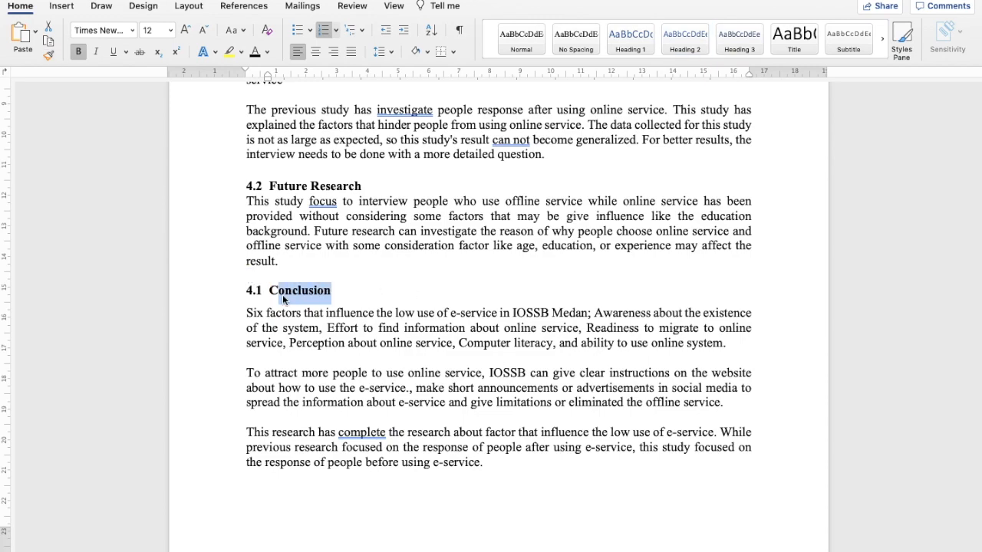
left_click(272, 296)
Copy the Analysis of The Result subheading's formatting onto the Future Research and Conclusion subheadings, ending the format copying
scroll(461, 307, "up", 7)
left_click_drag(270, 158, 401, 158)
left_click(49, 56)
scroll(261, 288, "down", 5)
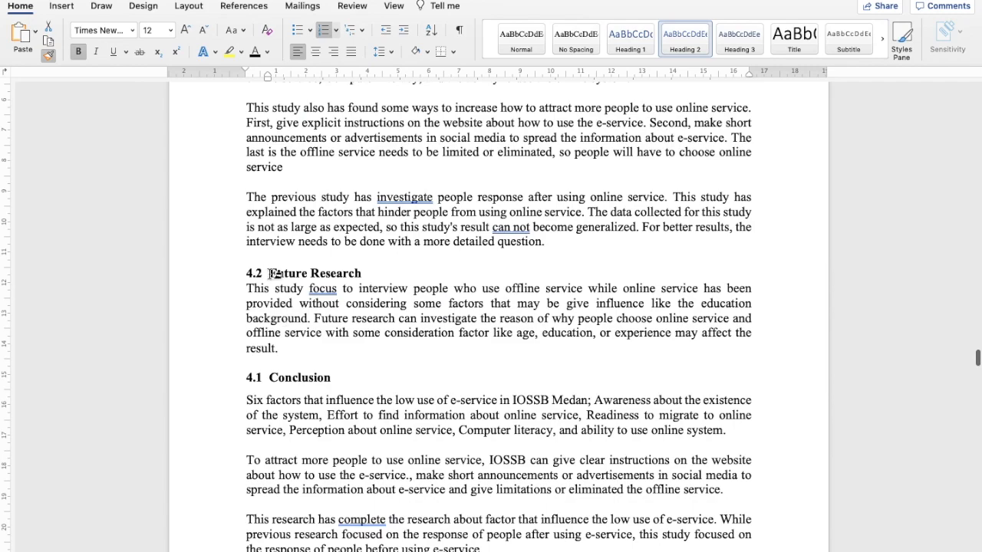
left_click_drag(269, 273, 371, 275)
left_click_drag(269, 377, 350, 375)
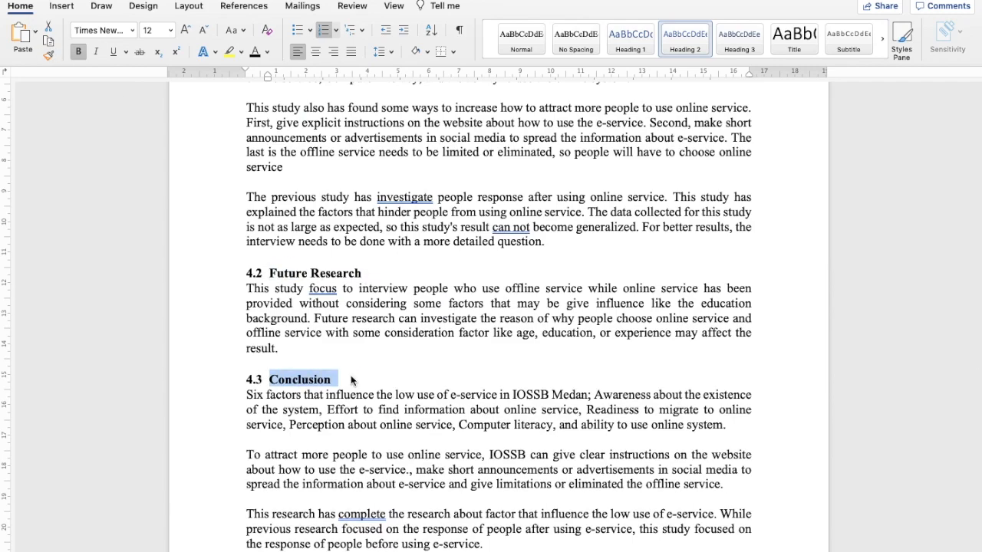
scroll(305, 235, "down", 8)
key("Escape")
scroll(422, 368, "down", 15)
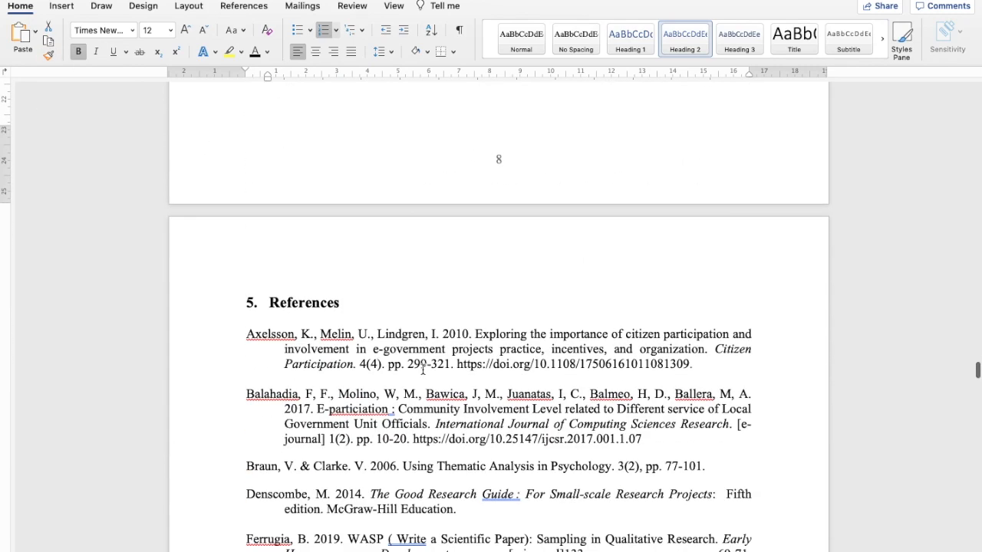
Insert the Formal automatic table of contents on the empty line below the Table of Contents title
left_click(264, 333)
scroll(264, 333, "up", 10)
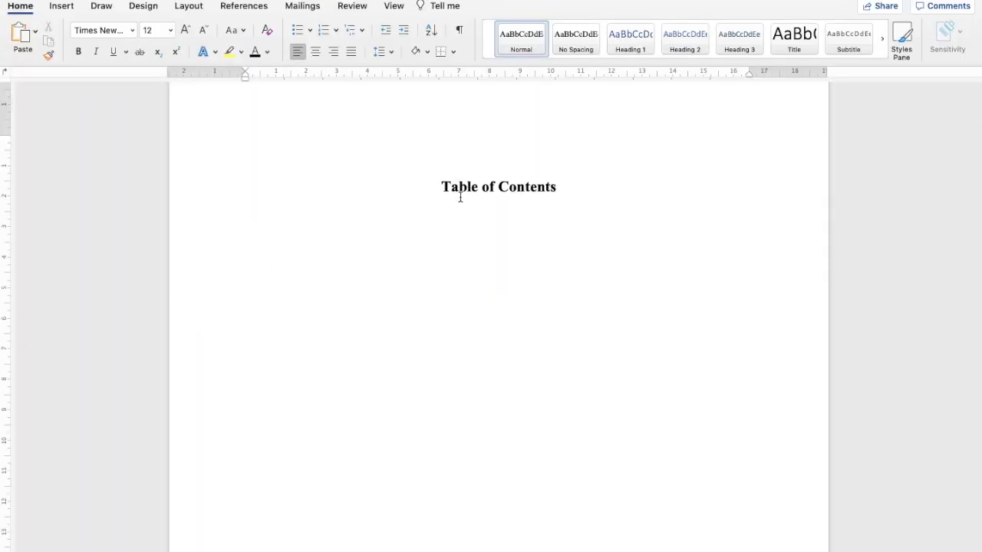
left_click(484, 212)
left_click(247, 8)
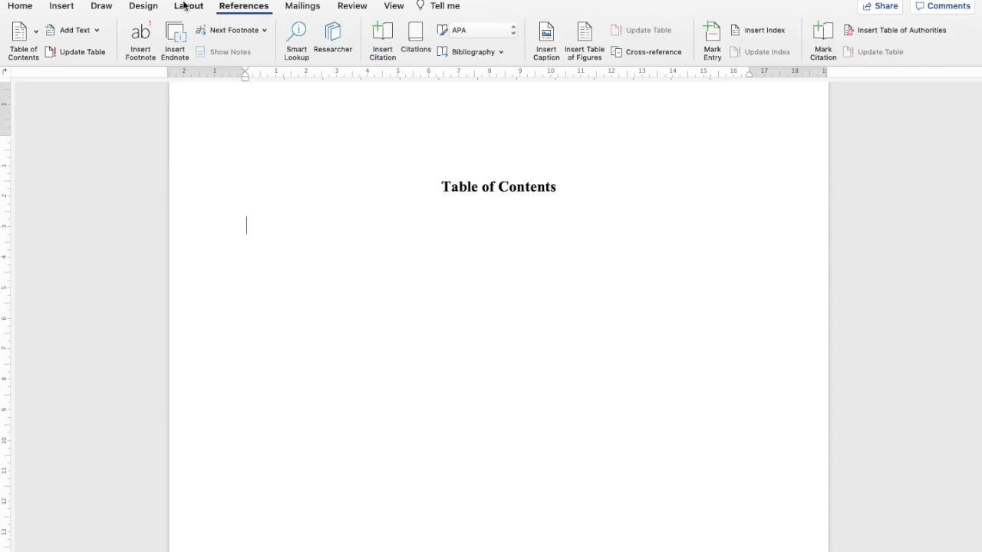
left_click(23, 46)
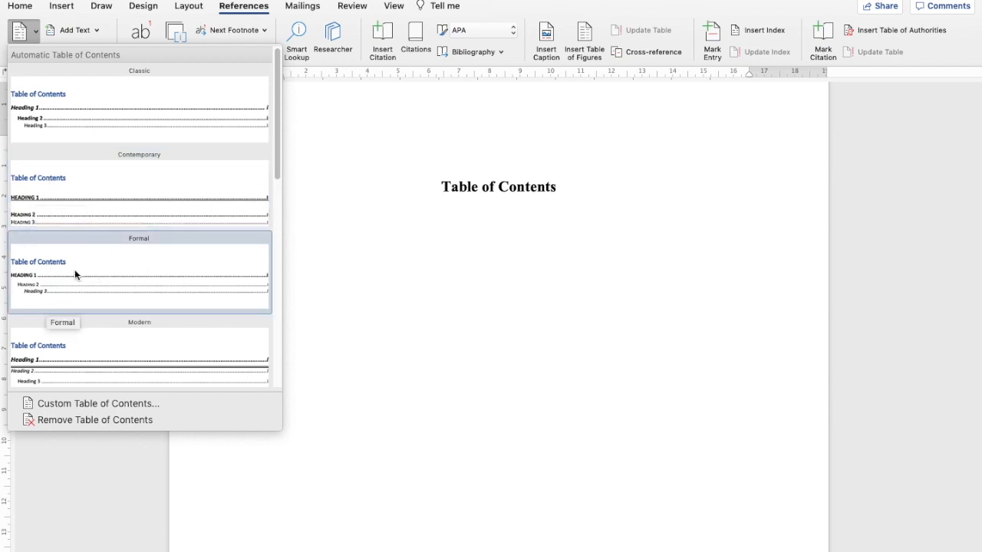
left_click(97, 269)
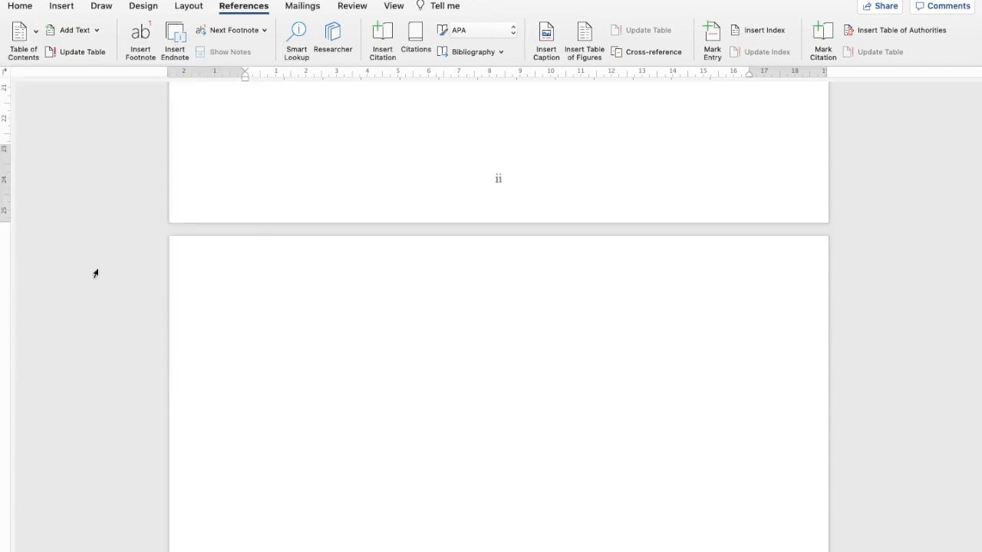
Delete the empty lines above the List of Tables title so that it starts at the top of its page
scroll(315, 288, "up", 5)
scroll(316, 288, "down", 8)
scroll(315, 288, "up", 10)
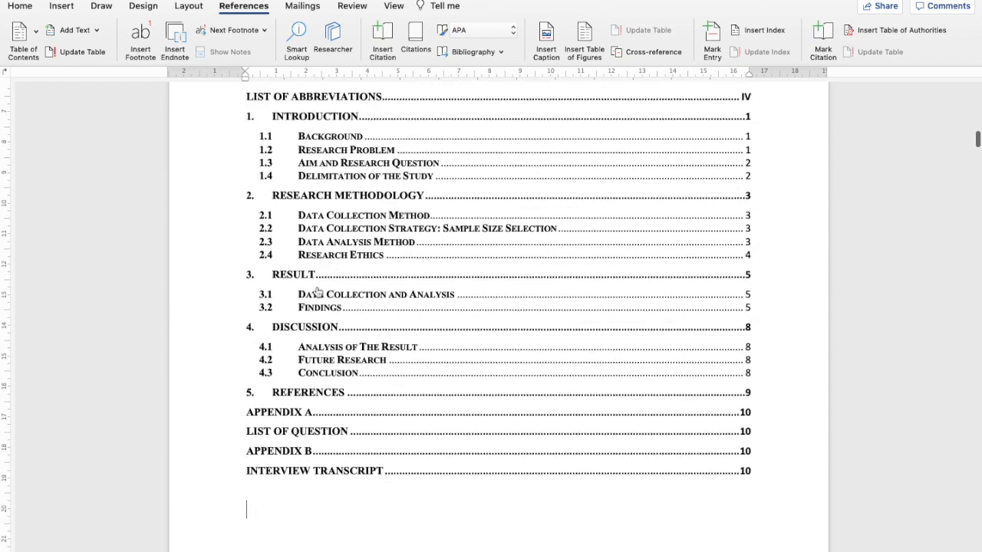
scroll(317, 292, "down", 2)
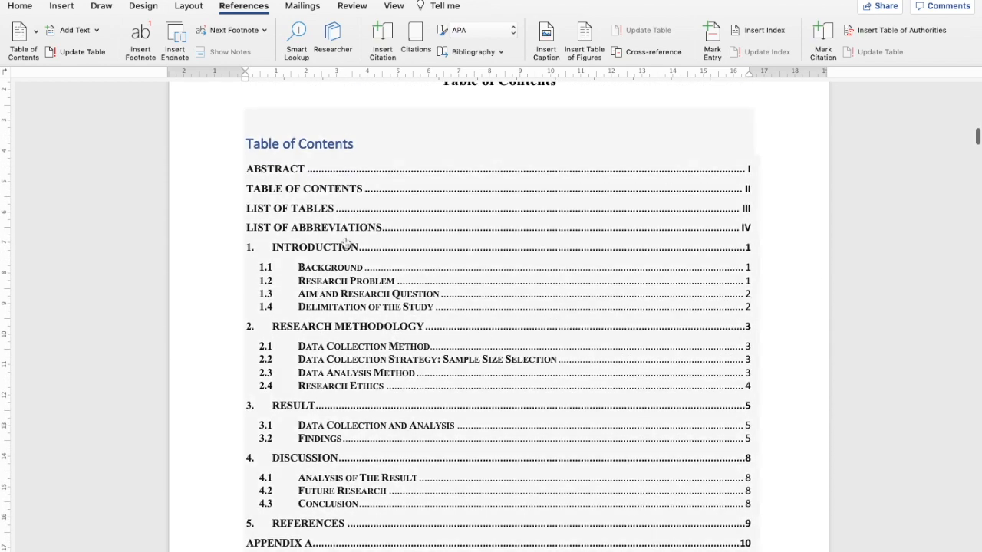
scroll(219, 310, "down", 15)
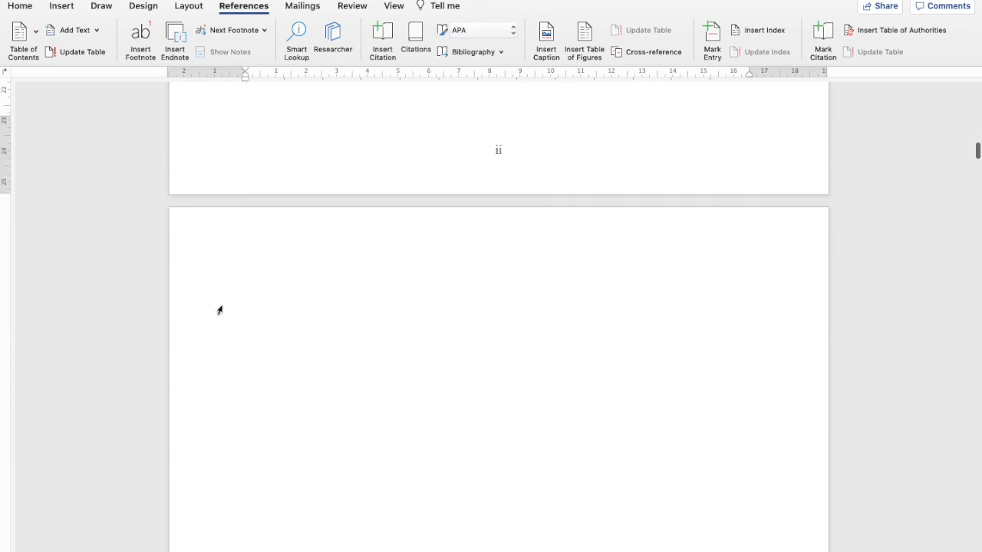
scroll(219, 310, "up", 3)
scroll(220, 310, "down", 3)
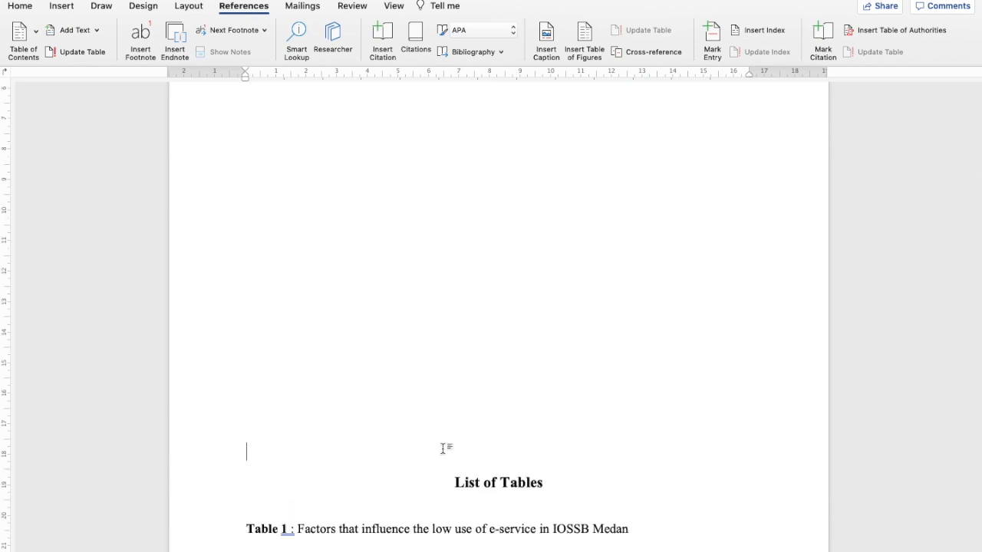
scroll(444, 448, "down", 5)
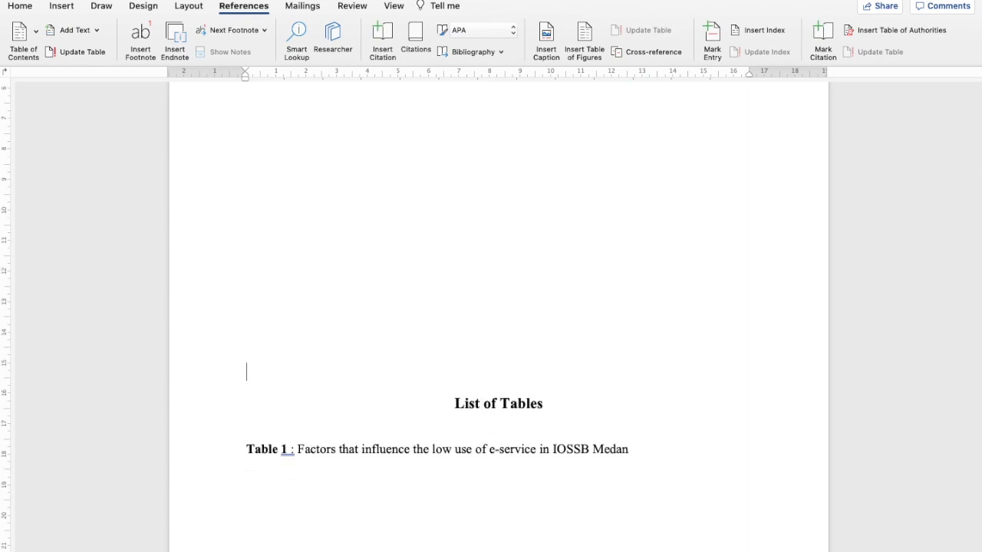
scroll(498, 345, "up", 5)
scroll(498, 345, "down", 3)
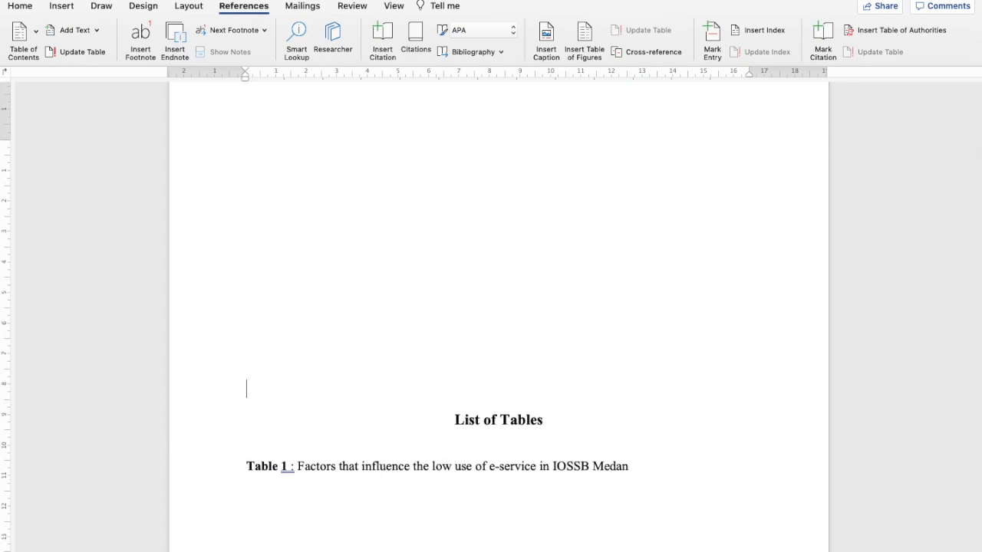
scroll(498, 345, "up", 5)
key("BackSpace")
key("BackSpace")
key("BackSpace")
key("BackSpace")
key("BackSpace")
key("BackSpace")
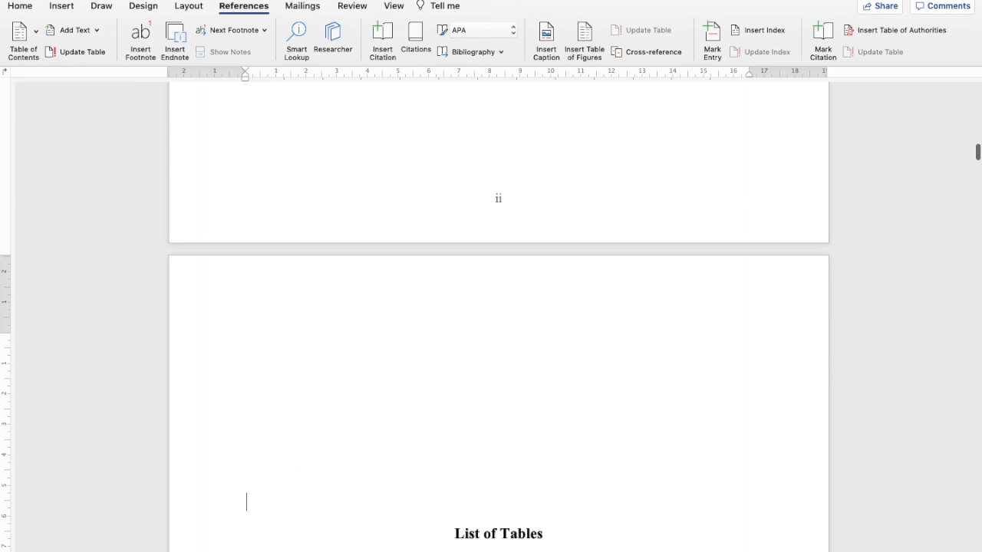
key("BackSpace")
key("BackSpace")
key("BackSpace")
key("BackSpace")
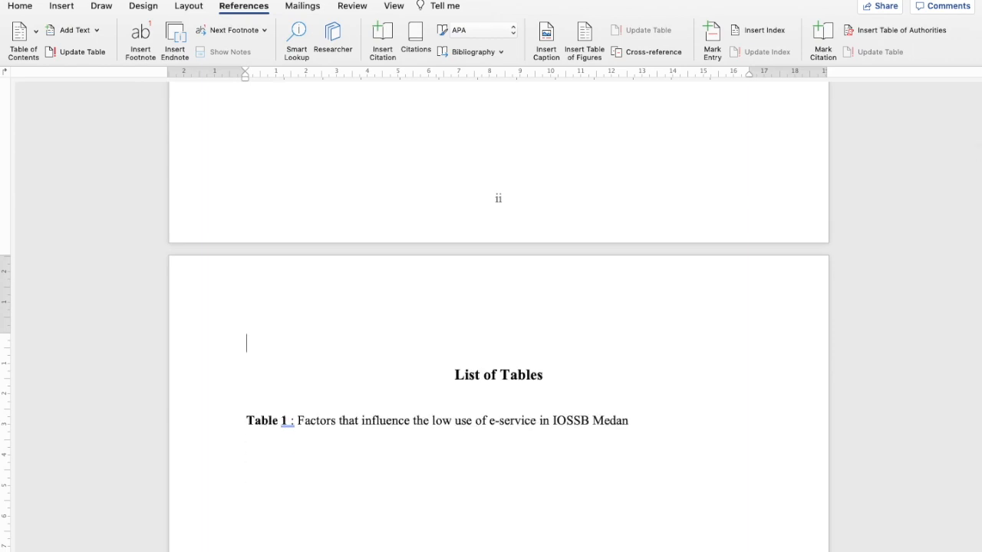
key("BackSpace")
key("BackSpace")
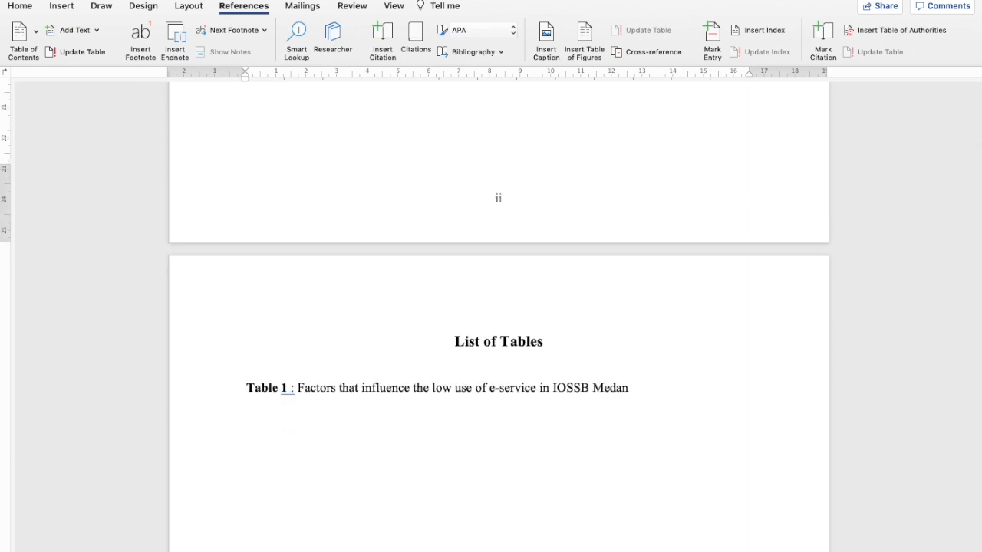
Replace the heading inside the inserted table of contents with the text "Page"
scroll(498, 307, "up", 10)
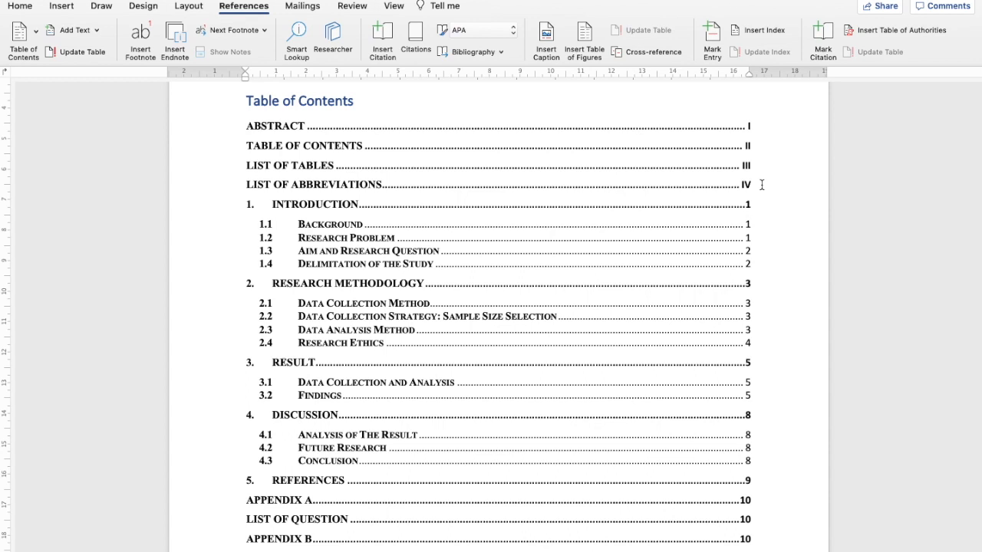
left_click(249, 100)
scroll(250, 101, "up", 3)
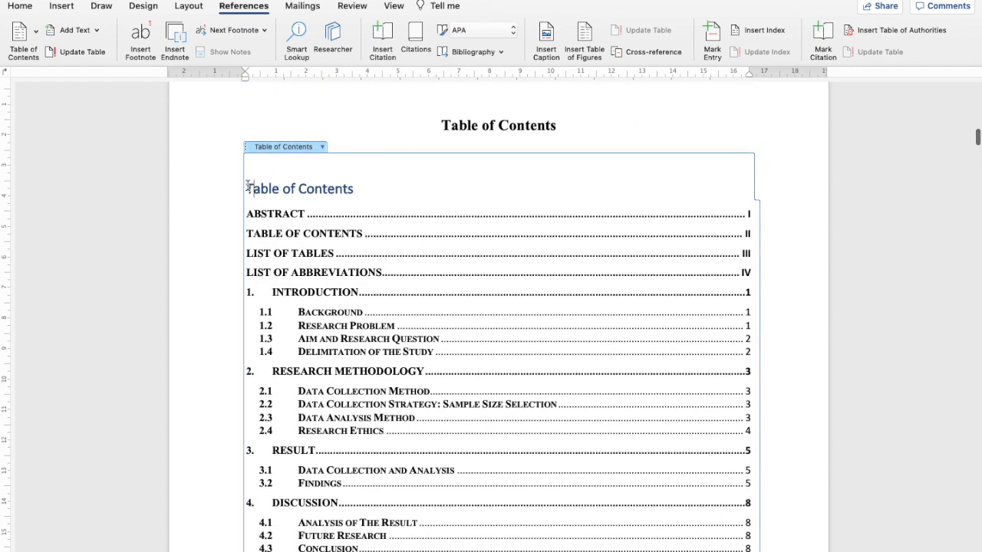
left_click_drag(247, 186, 271, 189)
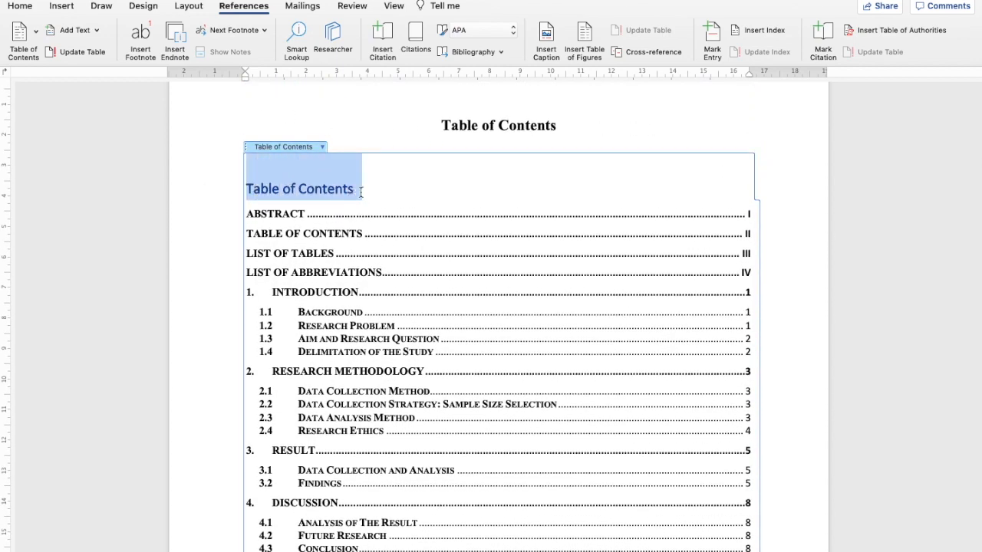
type("P")
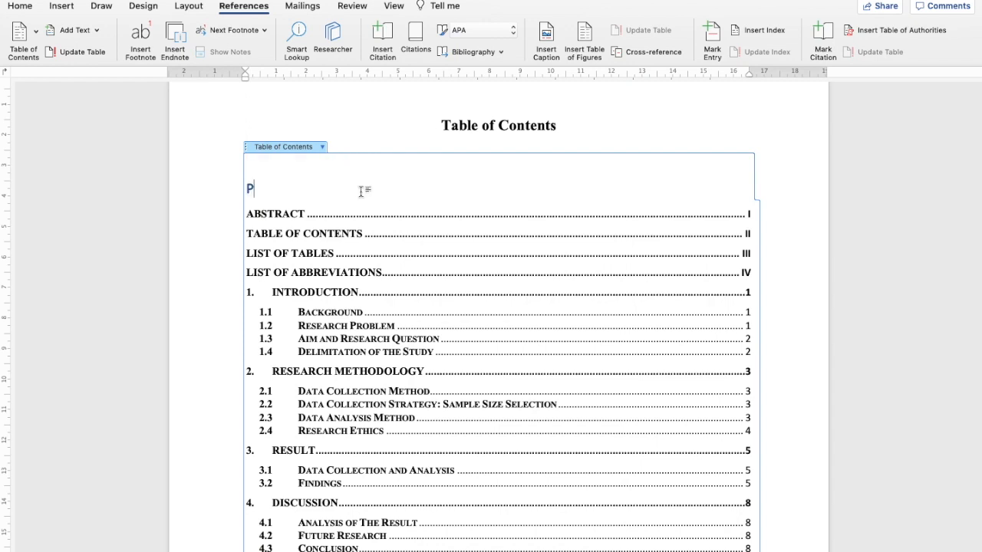
type("age")
Format the Page label above the table of contents entries as Times New Roman, size 12, right-aligned
left_click_drag(248, 191, 271, 192)
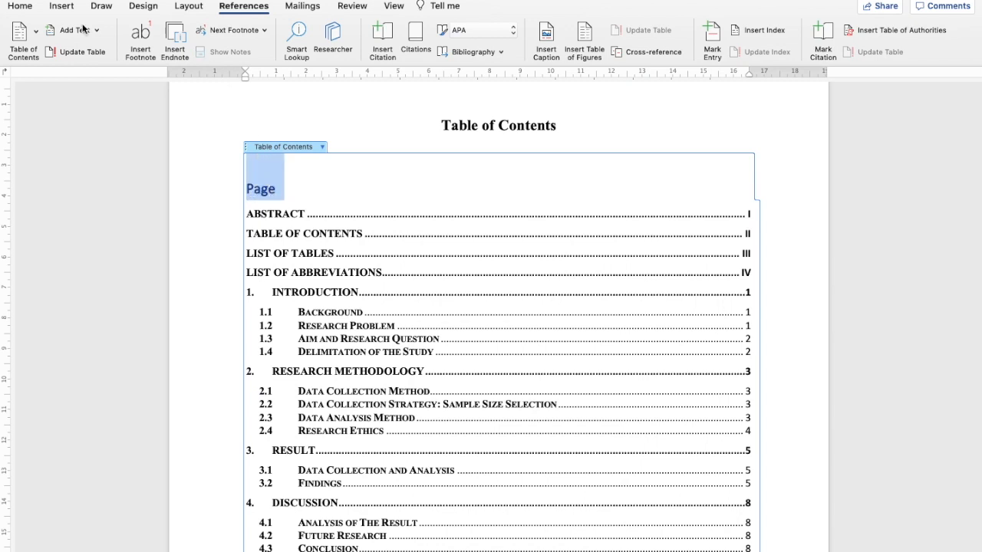
left_click(20, 7)
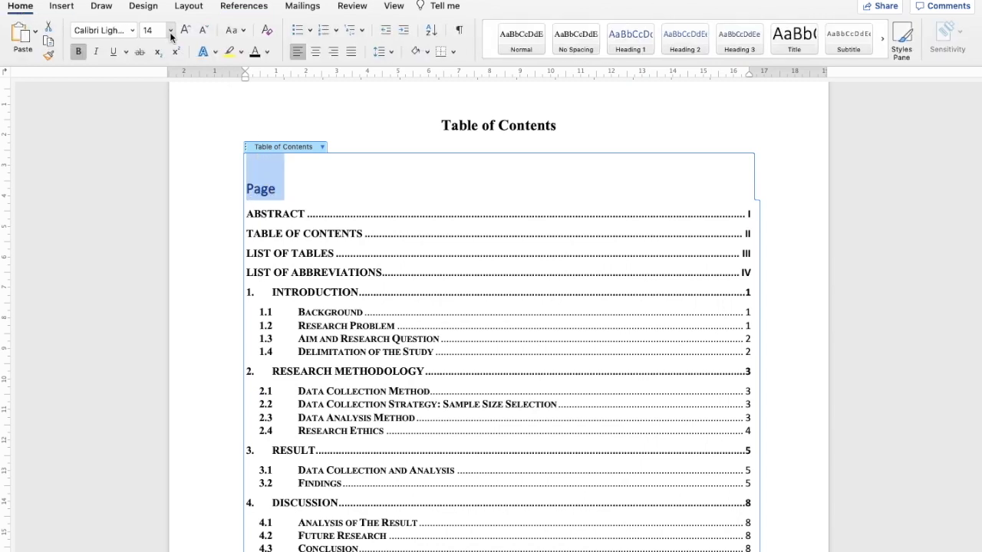
left_click(131, 30)
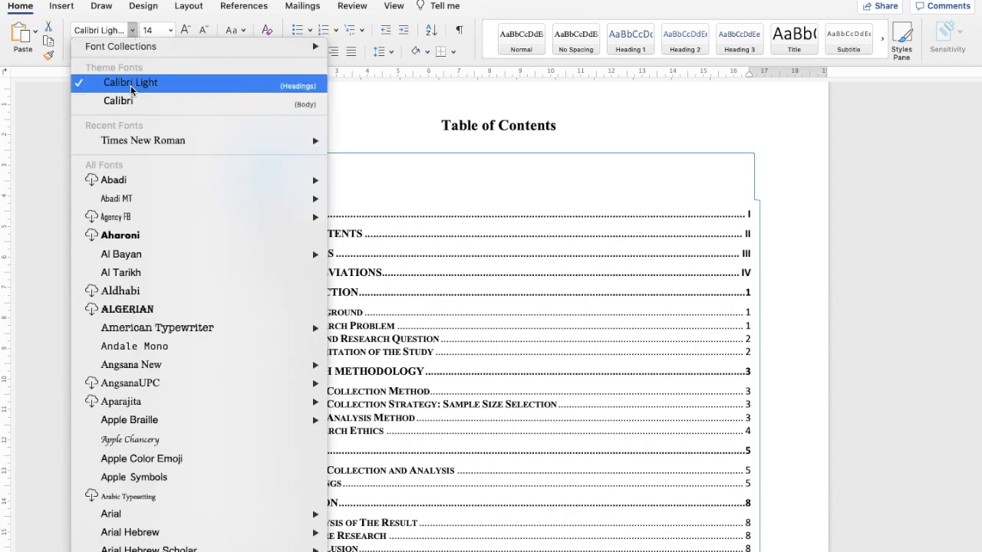
left_click(131, 140)
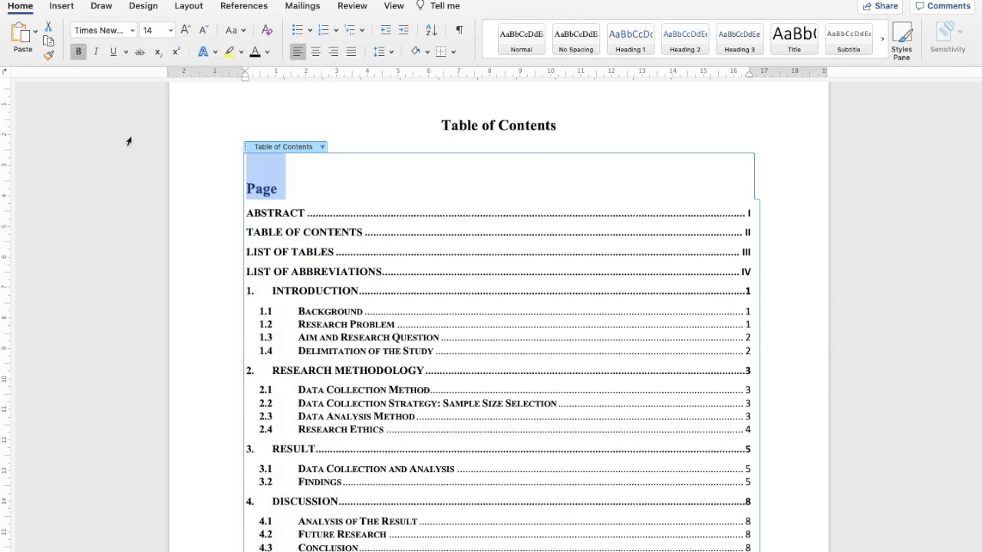
left_click(172, 31)
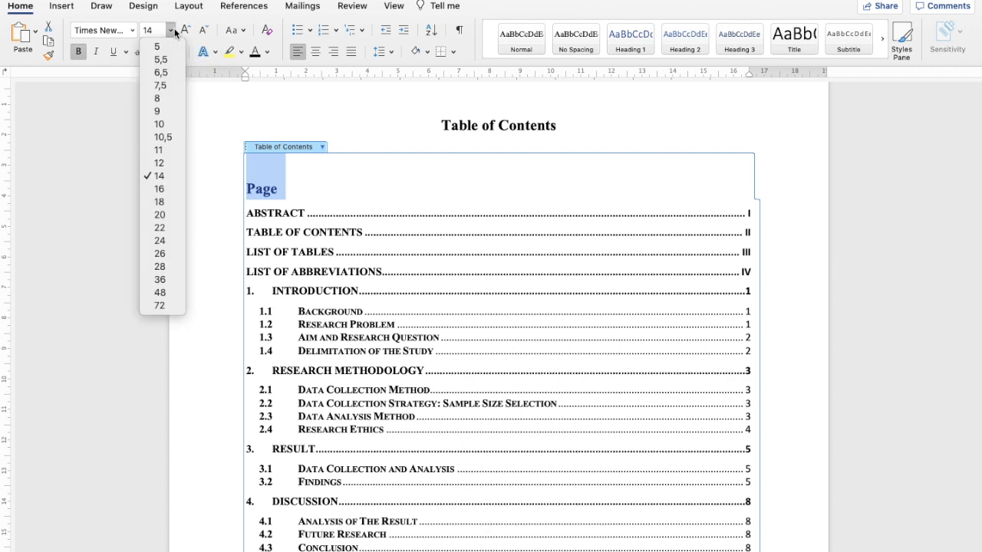
left_click(169, 162)
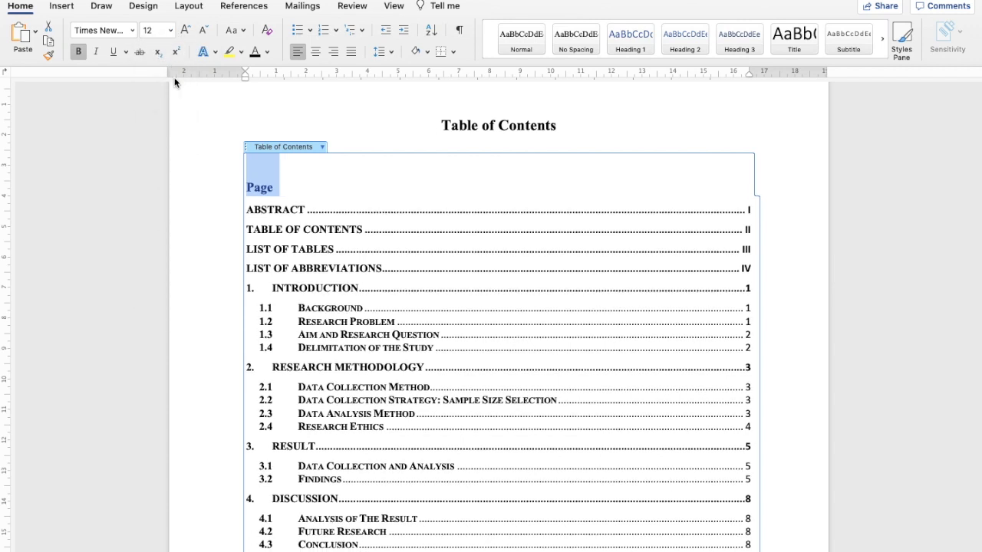
left_click(333, 51)
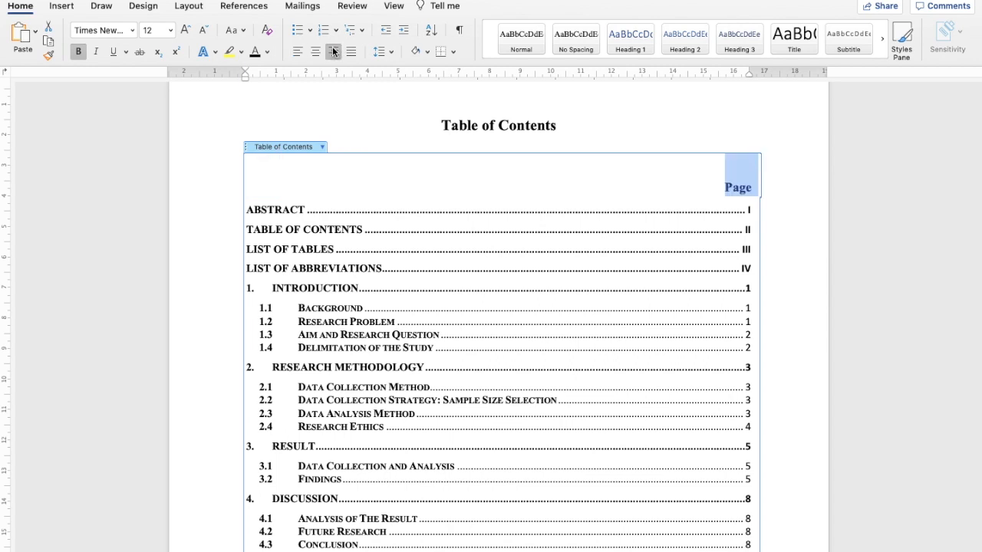
Change the font colour of the Page label to black
left_click(577, 125)
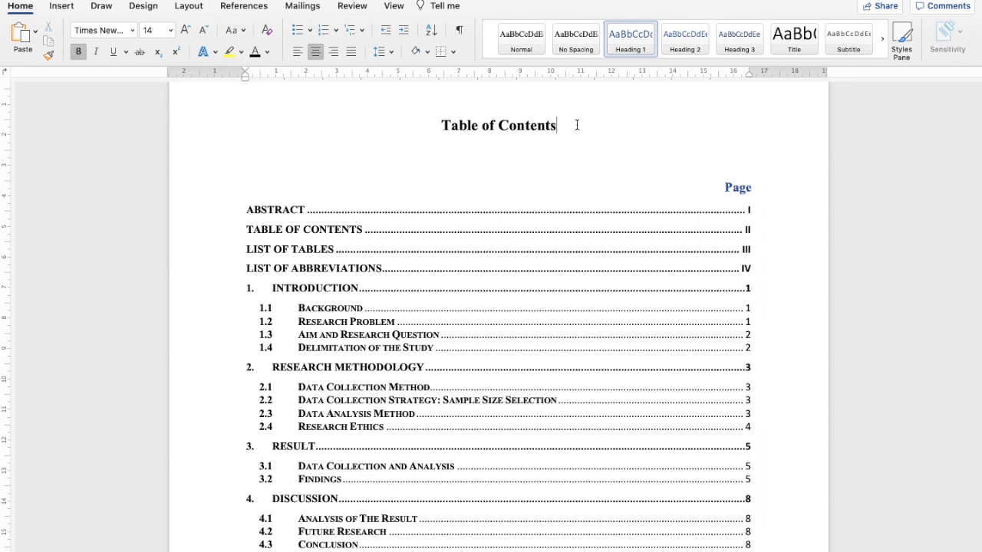
double_click(724, 186)
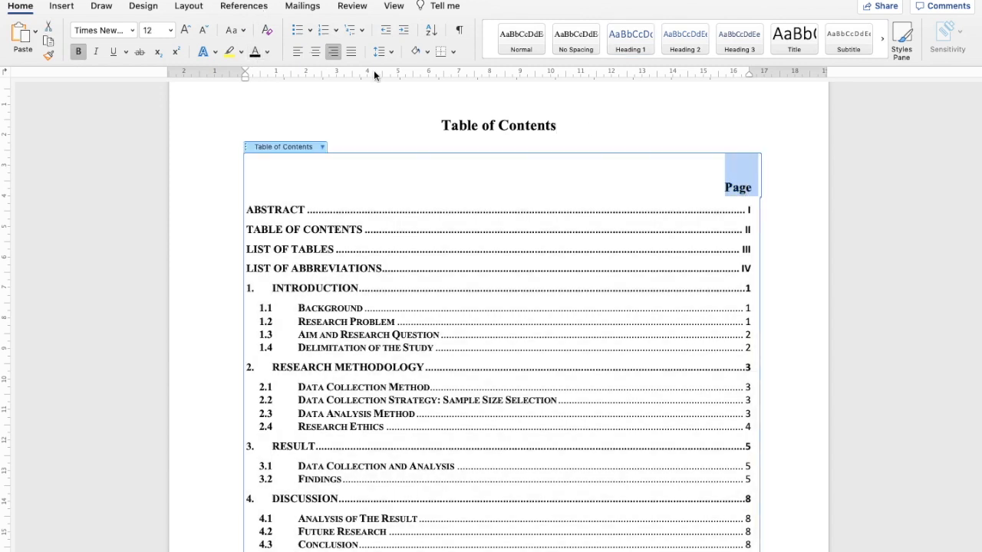
left_click(598, 112)
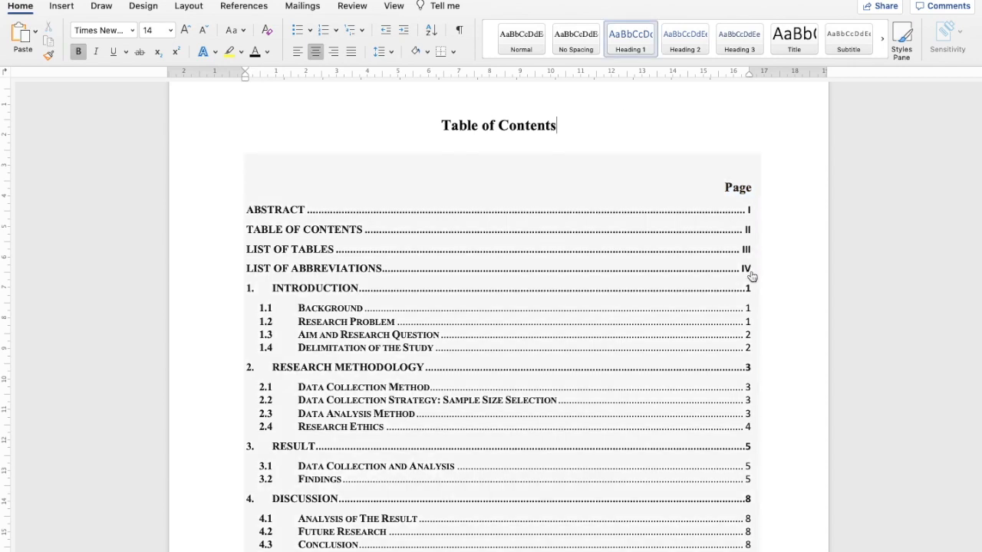
Follow the Result entry's link in the table of contents and check the page number of that section
scroll(804, 325, "down", 5)
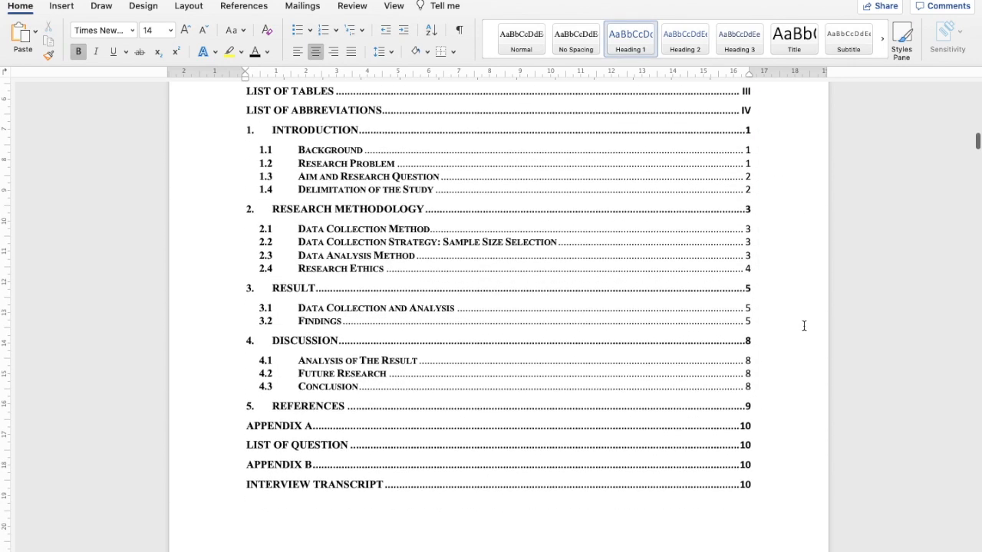
scroll(804, 326, "up", 1)
scroll(804, 326, "up", 3)
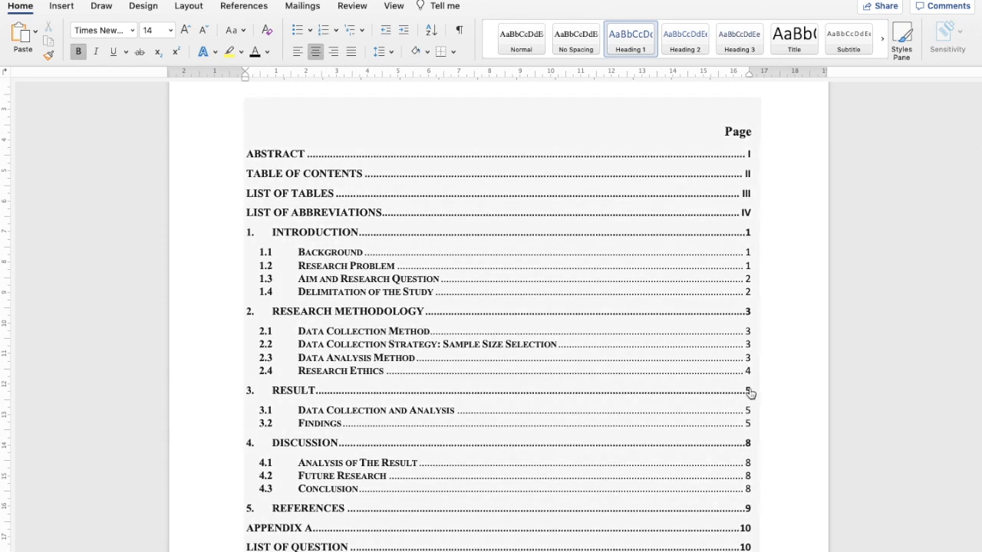
left_click(291, 394)
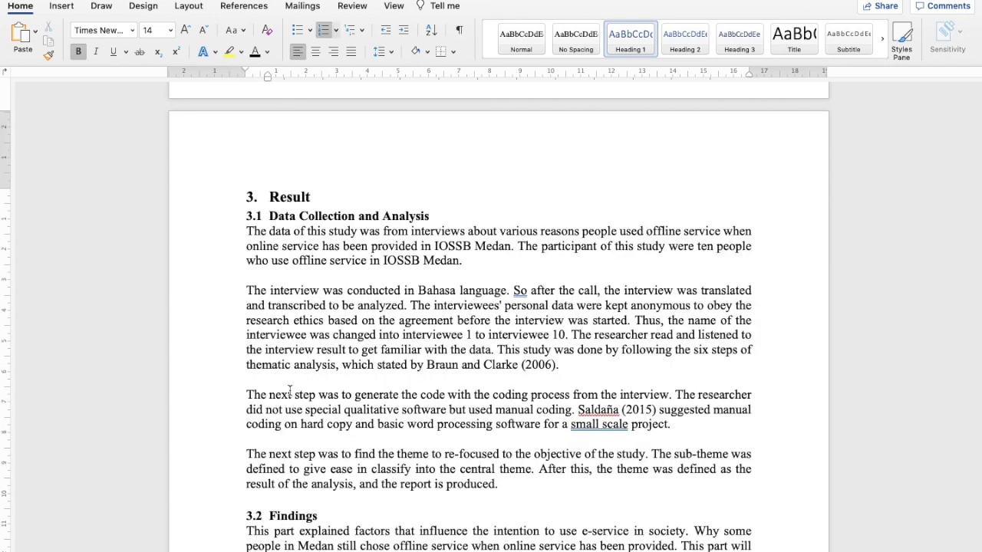
scroll(290, 392, "down", 10)
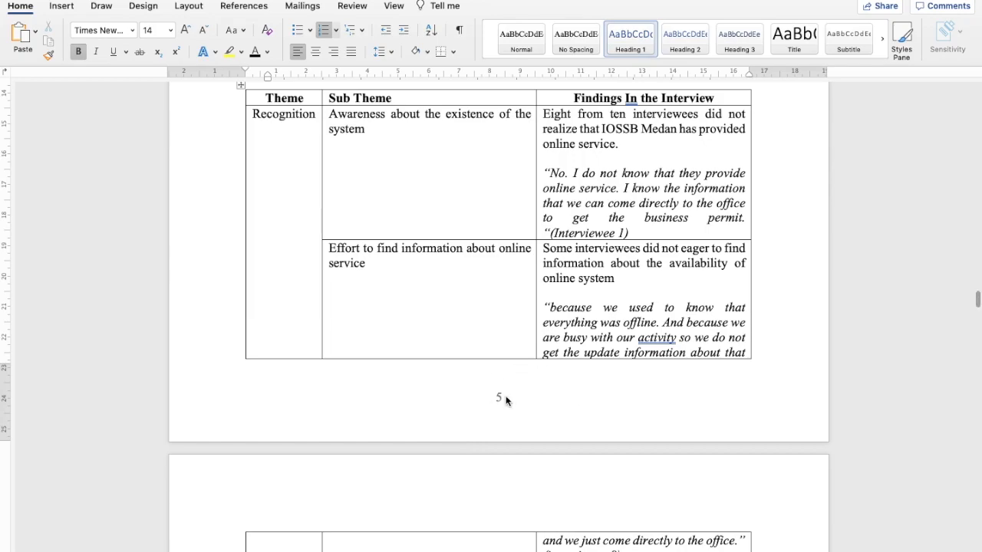
Go back through the report to the table of contents and review its entries under the Page label
scroll(419, 206, "up", 20)
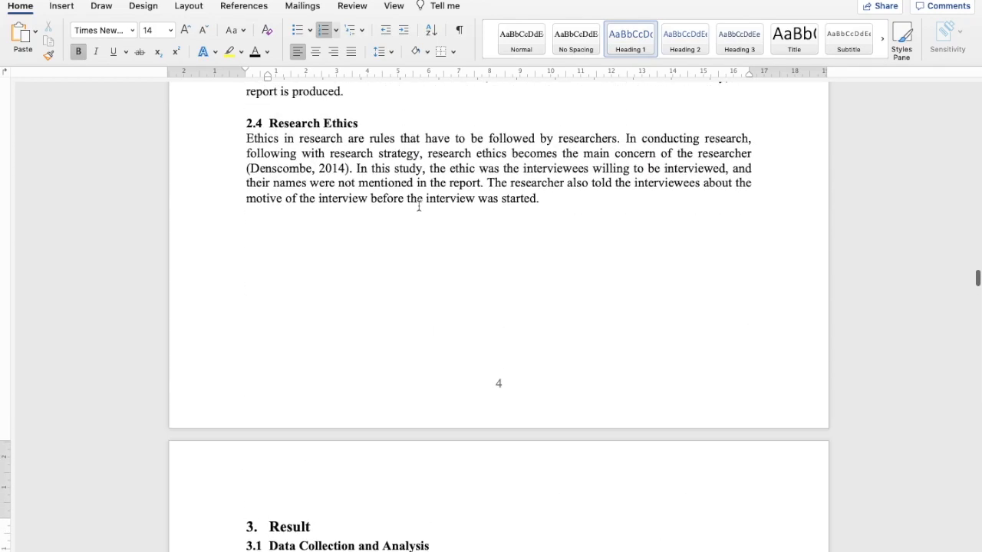
scroll(419, 205, "up", 20)
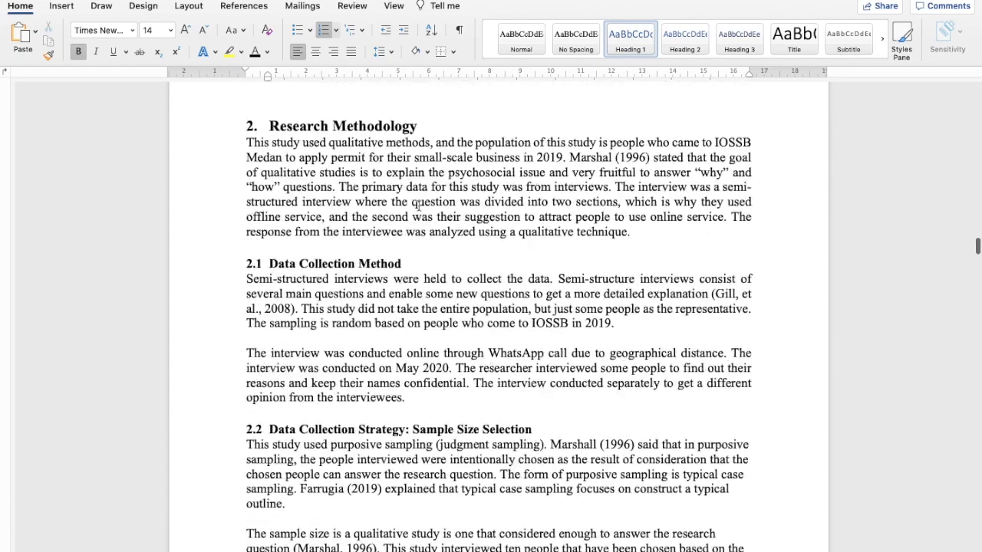
scroll(419, 206, "up", 20)
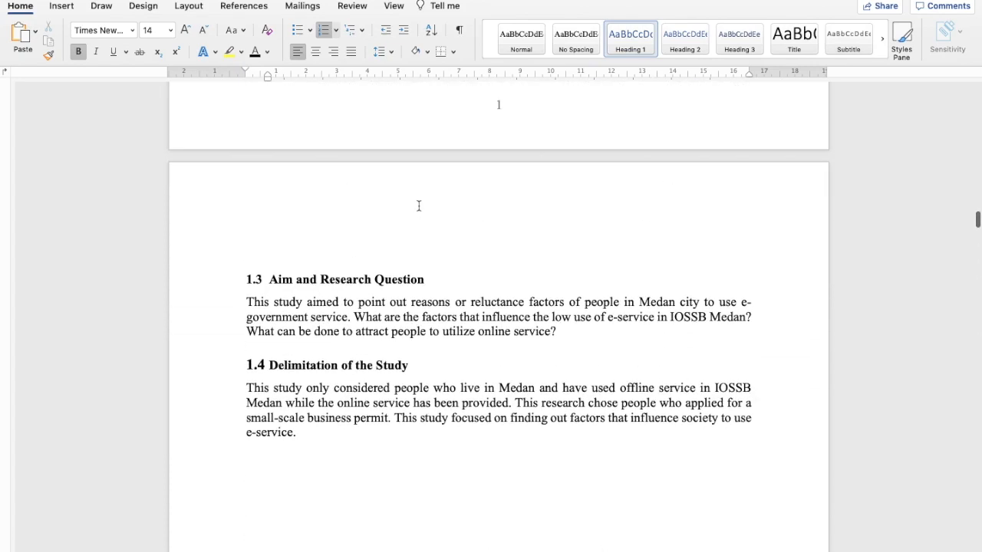
scroll(419, 206, "up", 20)
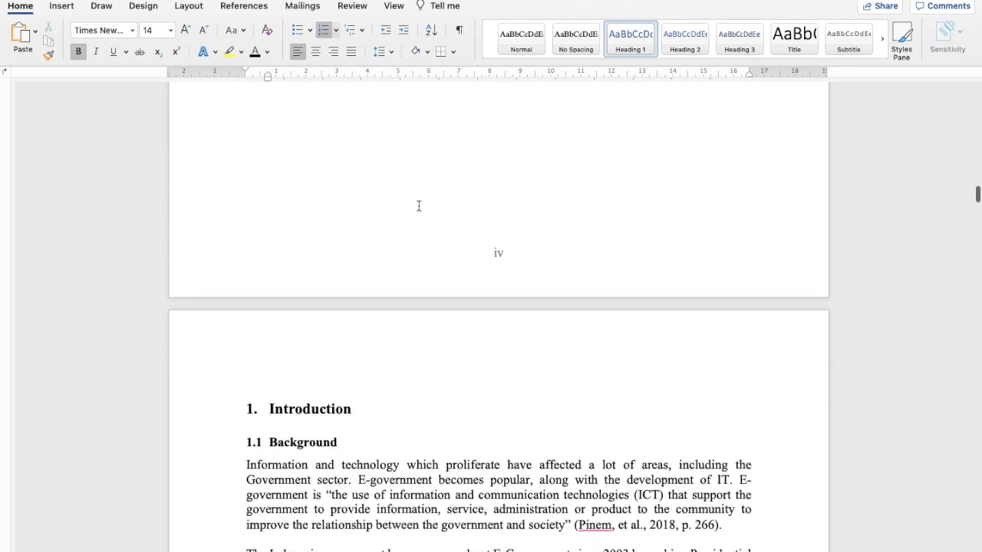
scroll(418, 205, "up", 20)
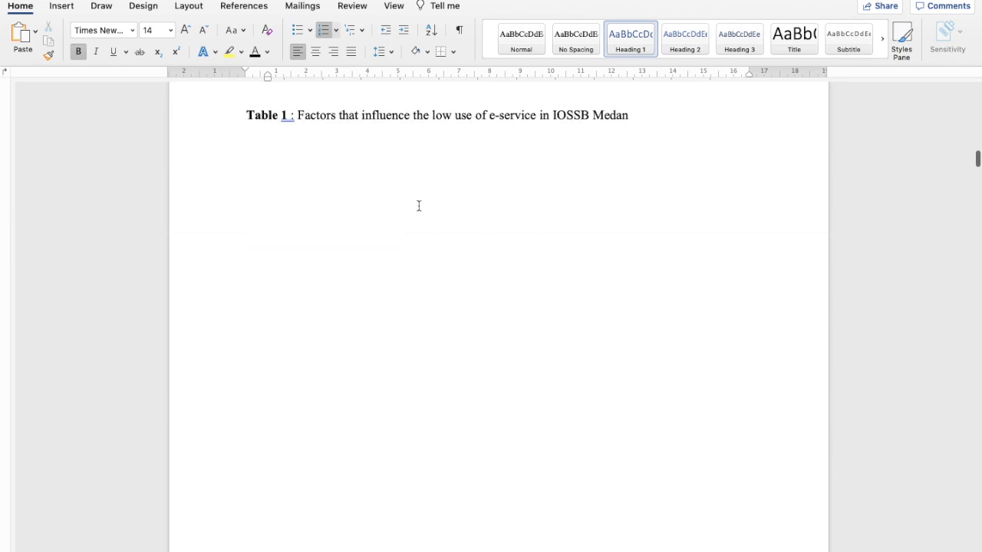
scroll(419, 206, "up", 20)
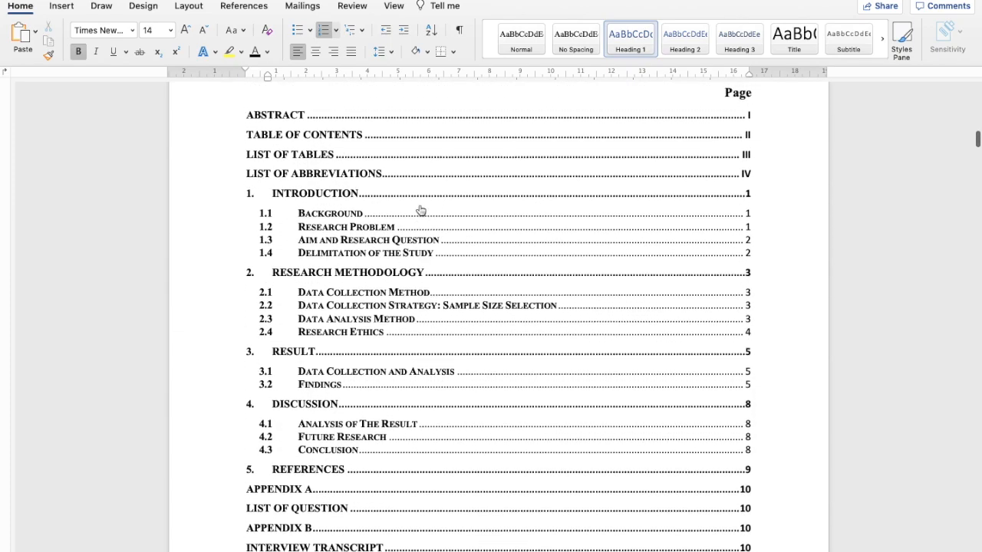
scroll(420, 211, "up", 1)
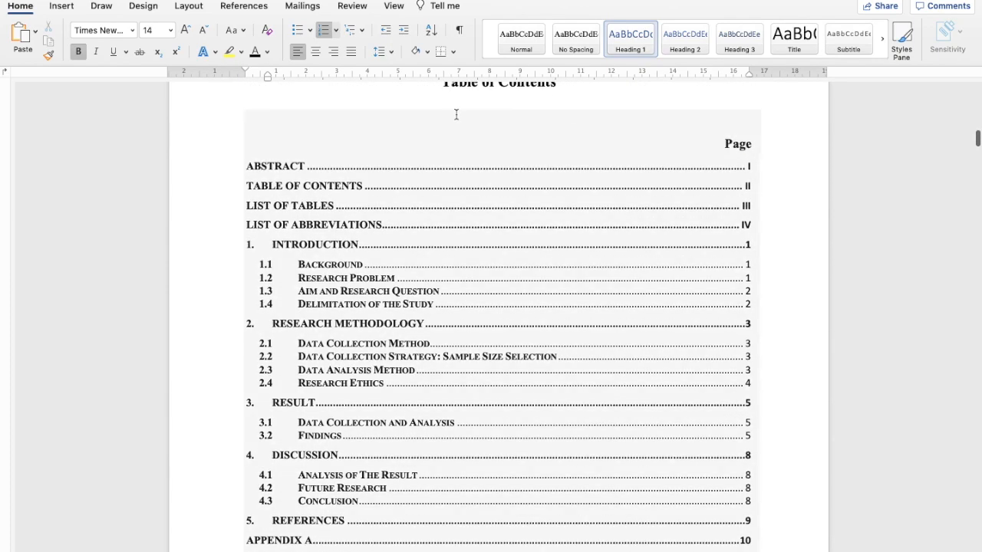
scroll(456, 114, "up", 3)
scroll(456, 114, "down", 2)
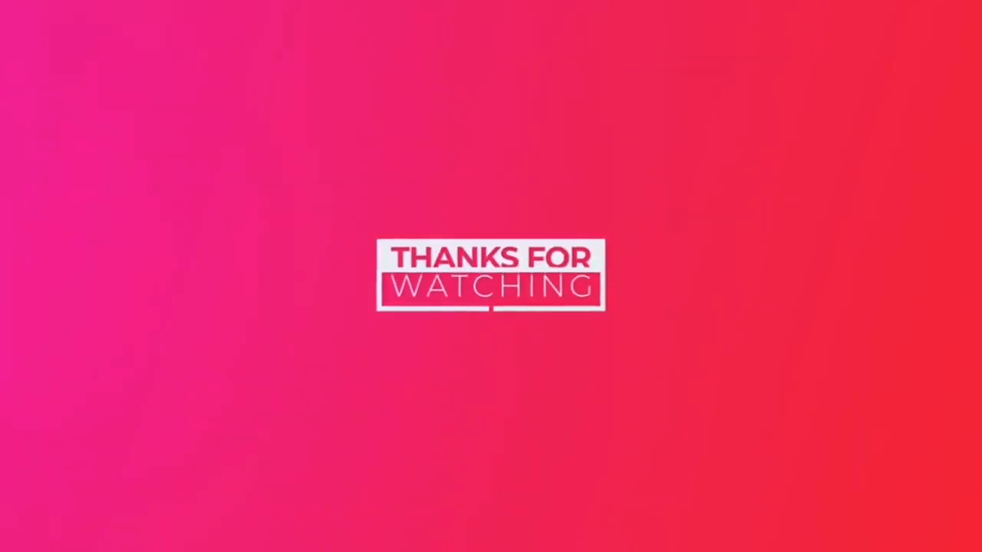